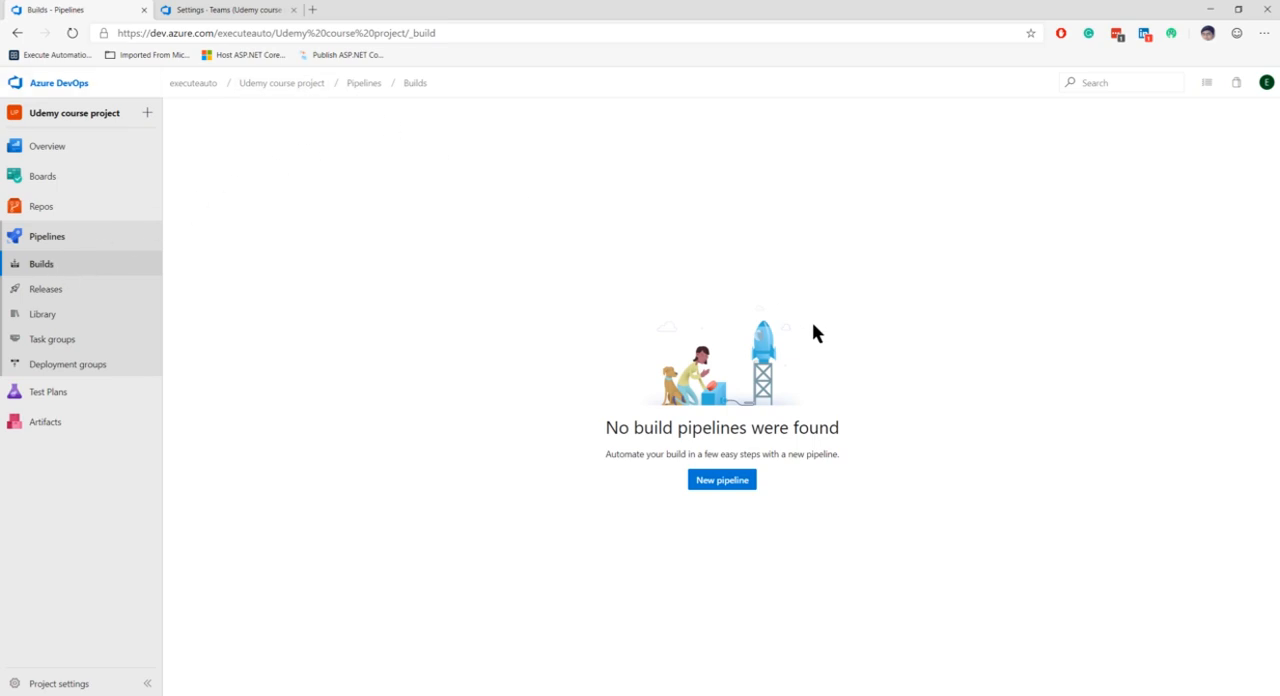
{"action": "left_click", "coordinate": [738, 481]}
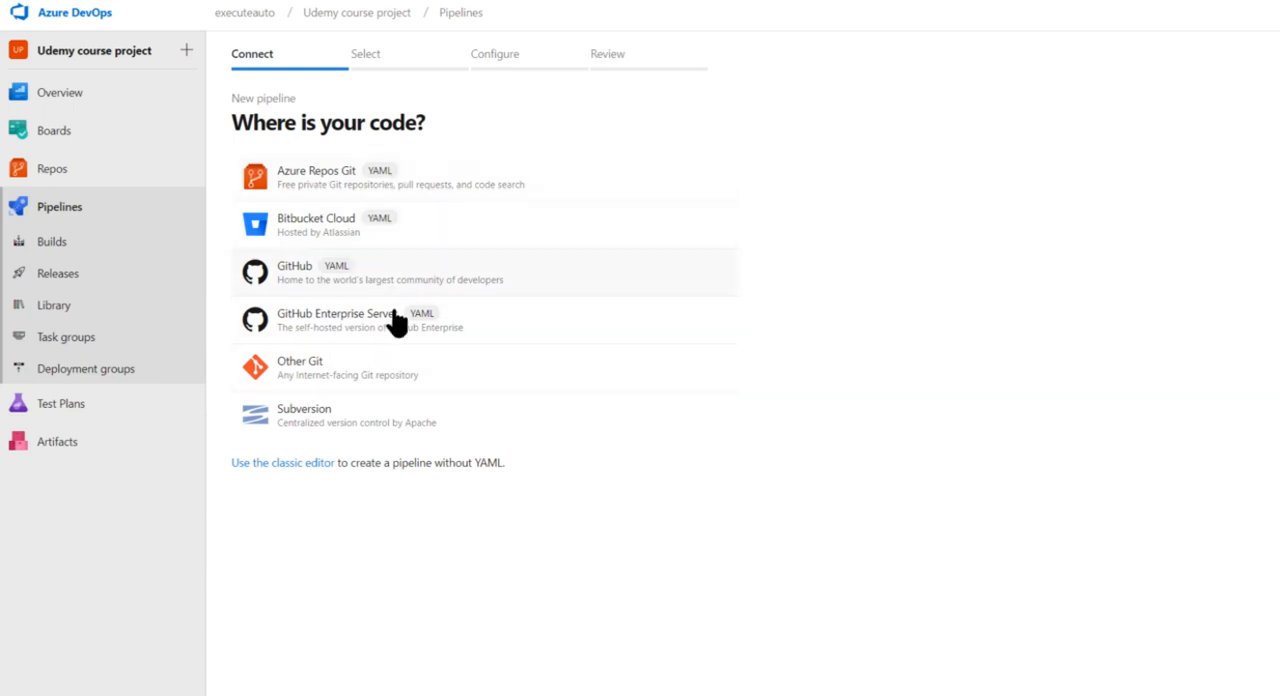
{"action": "left_click", "coordinate": [285, 463]}
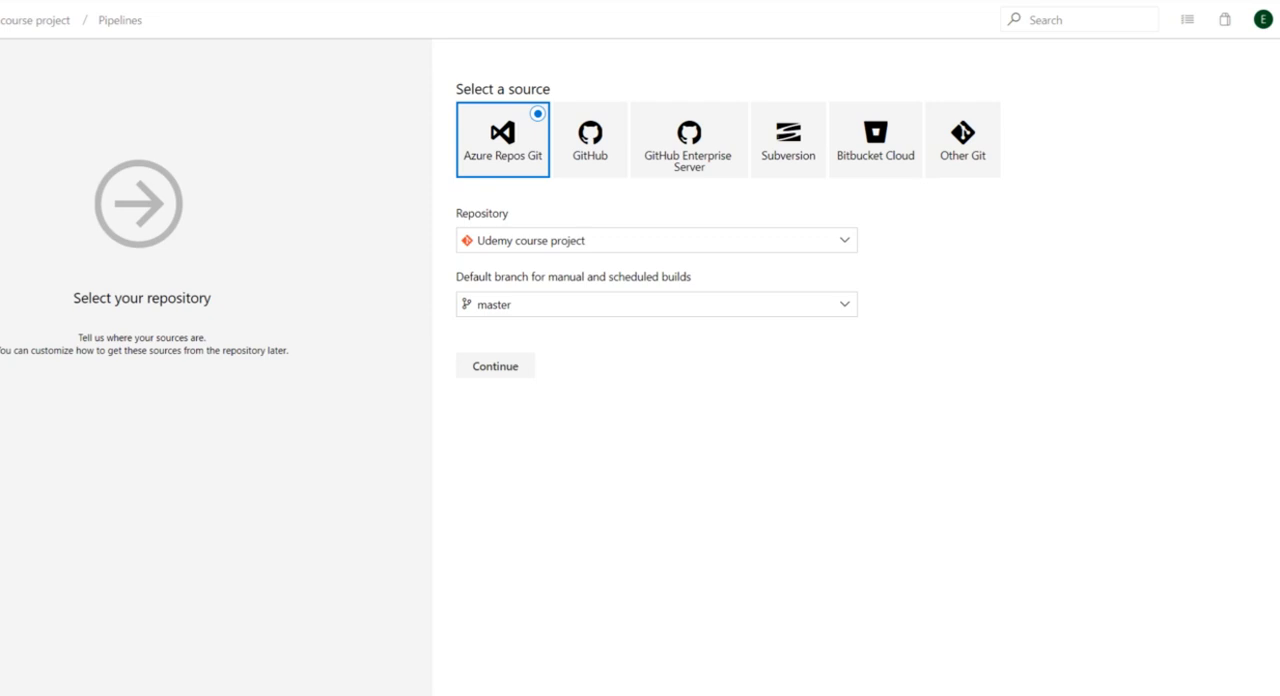
{"action": "key", "text": "alt+Left"}
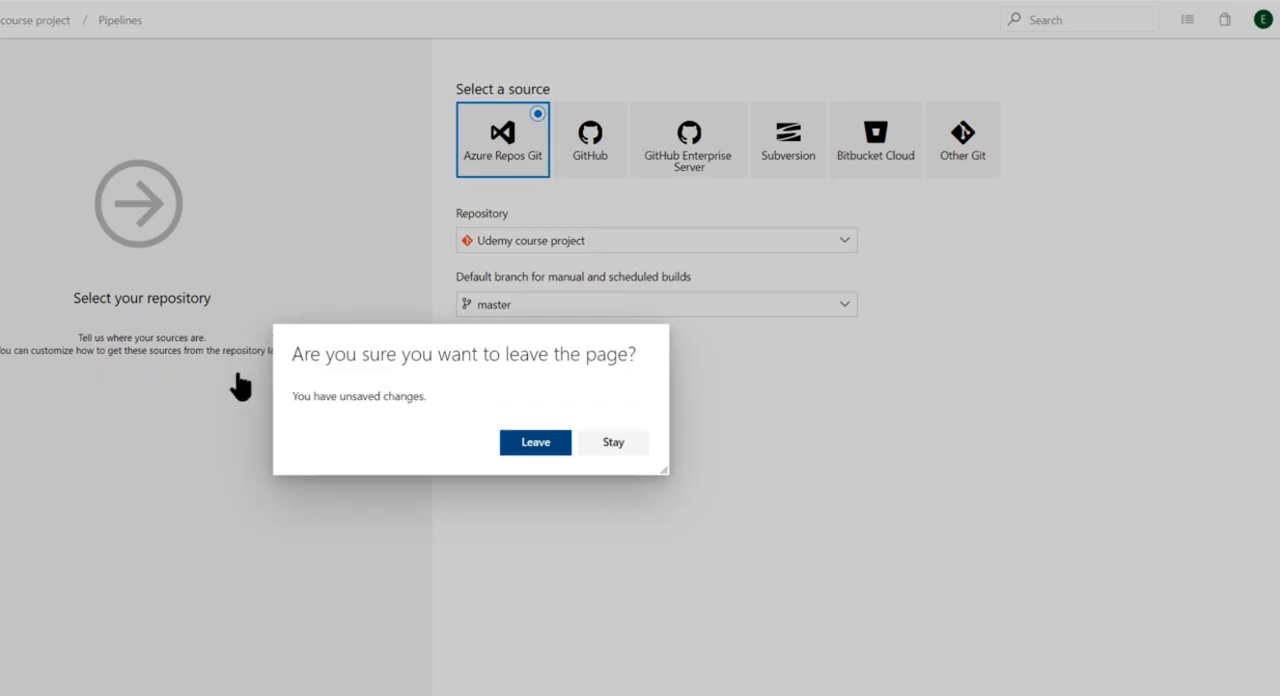
{"action": "left_click", "coordinate": [541, 448]}
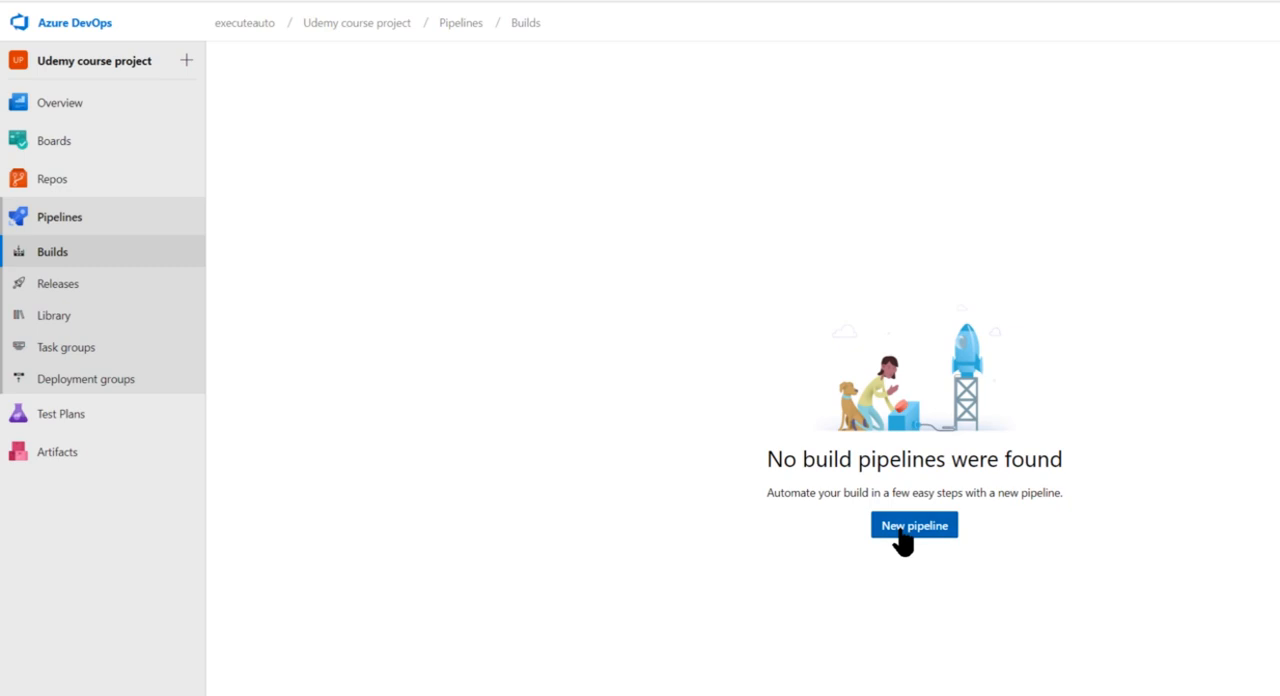
Start a new build pipeline with Azure Repos Git as the code source and the Udemy course project repository
{"action": "left_click", "coordinate": [903, 535]}
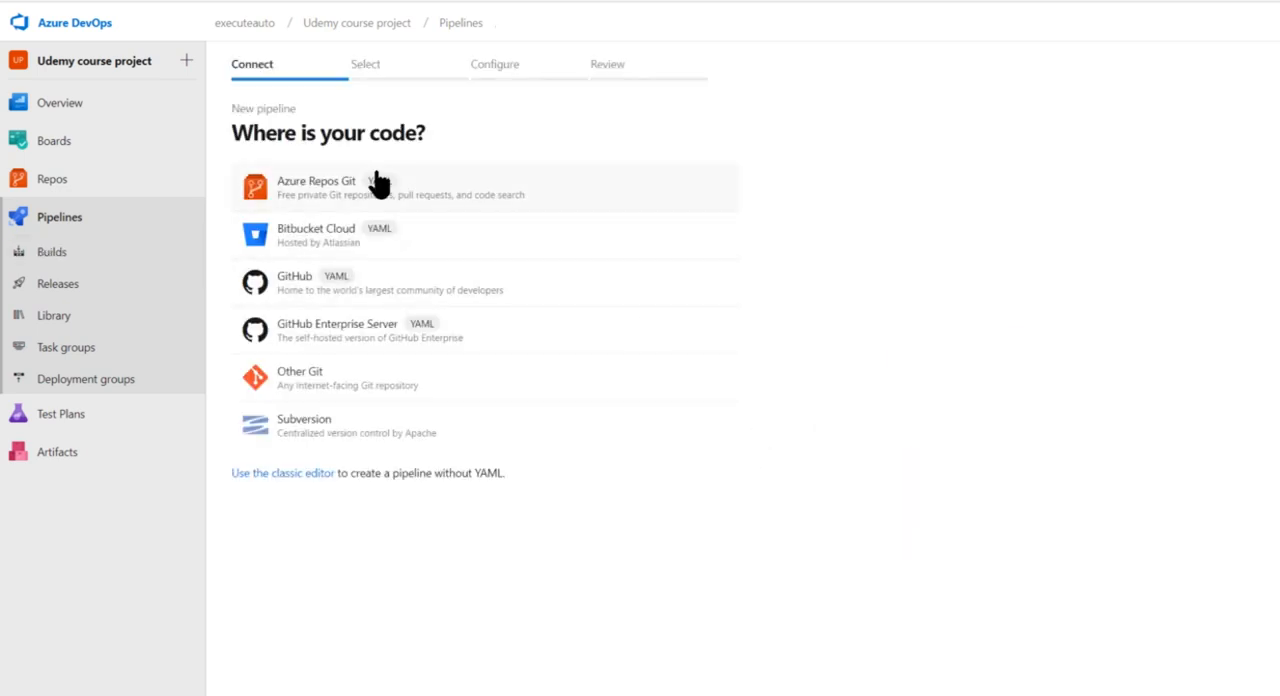
{"action": "left_click_drag", "start_coordinate": [236, 133], "coordinate": [500, 131]}
{"action": "left_click", "coordinate": [500, 131]}
{"action": "left_click", "coordinate": [326, 196]}
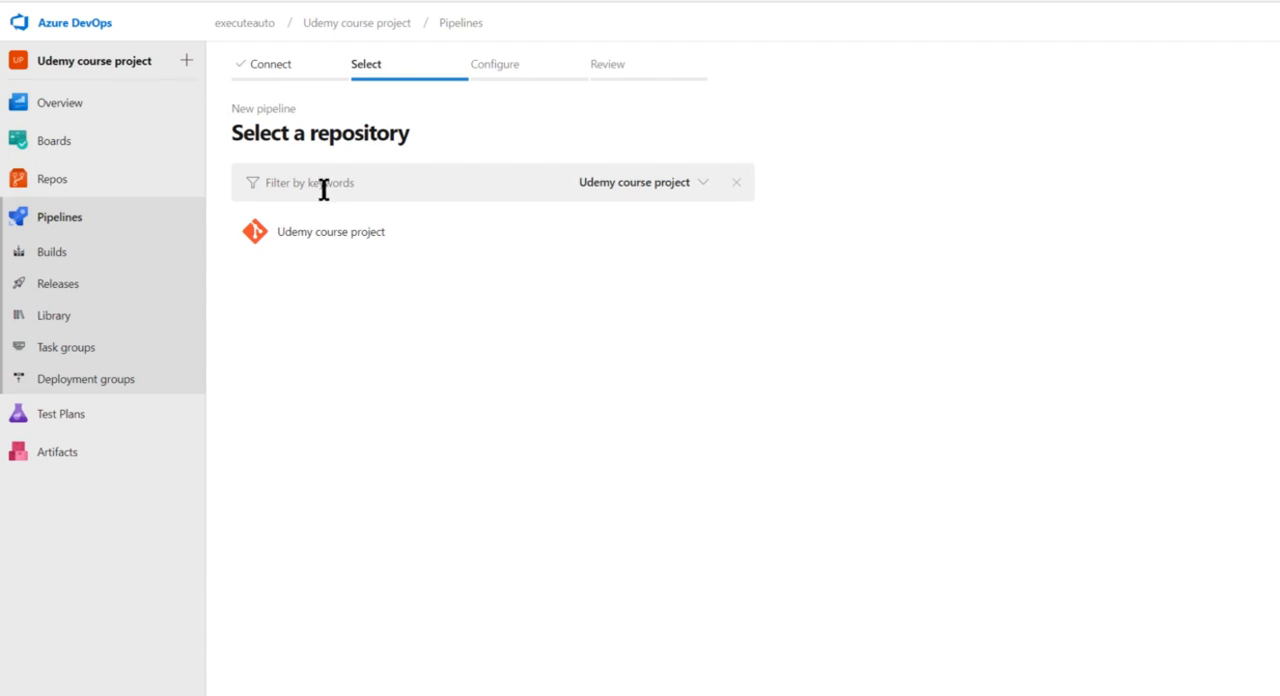
{"action": "left_click", "coordinate": [636, 188]}
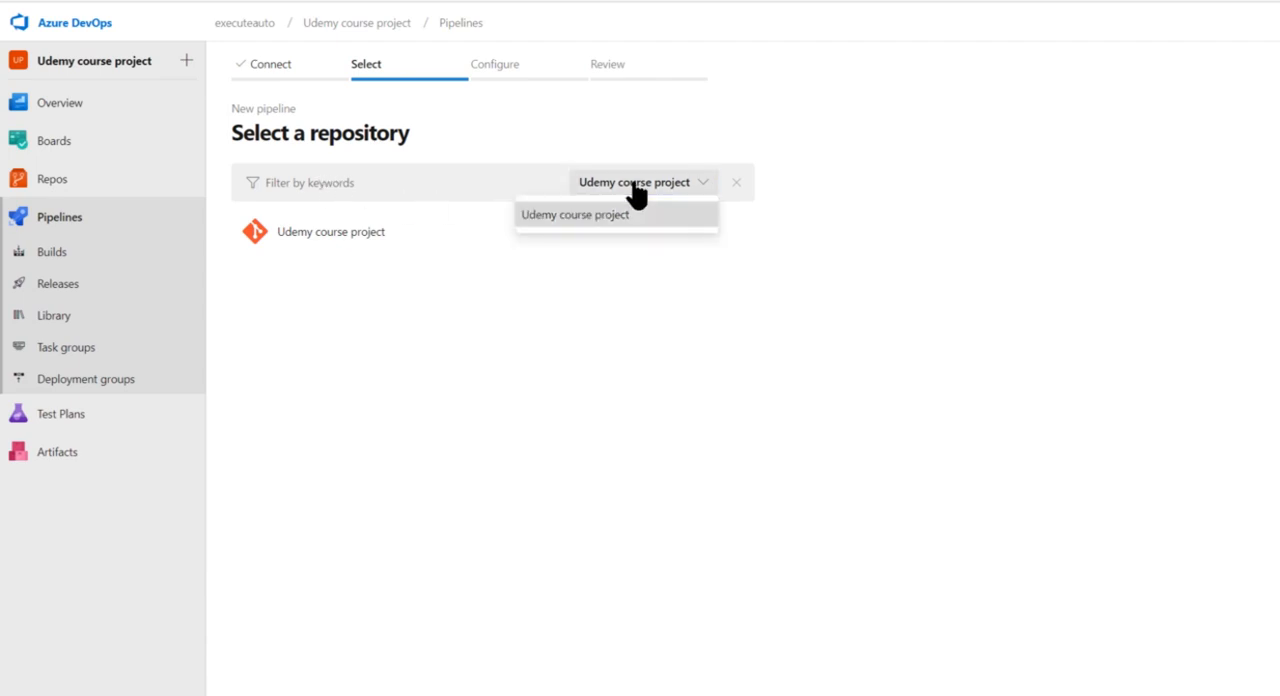
{"action": "left_click", "coordinate": [584, 215]}
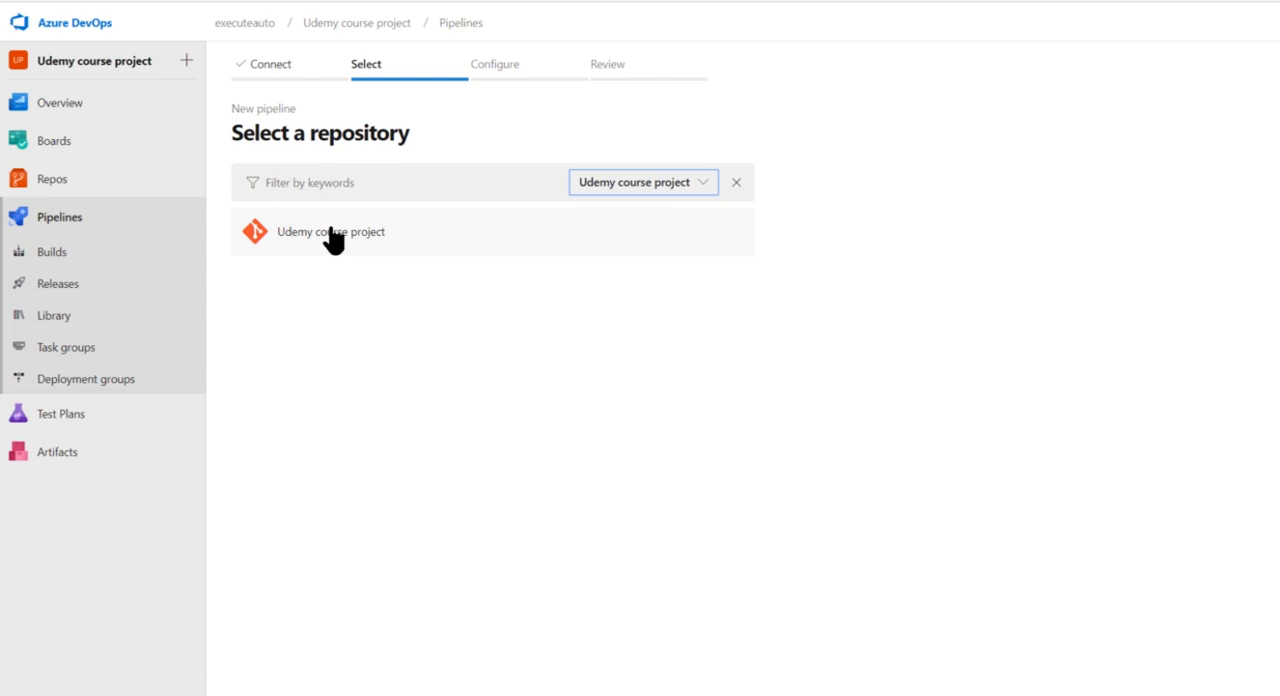
{"action": "left_click", "coordinate": [384, 238]}
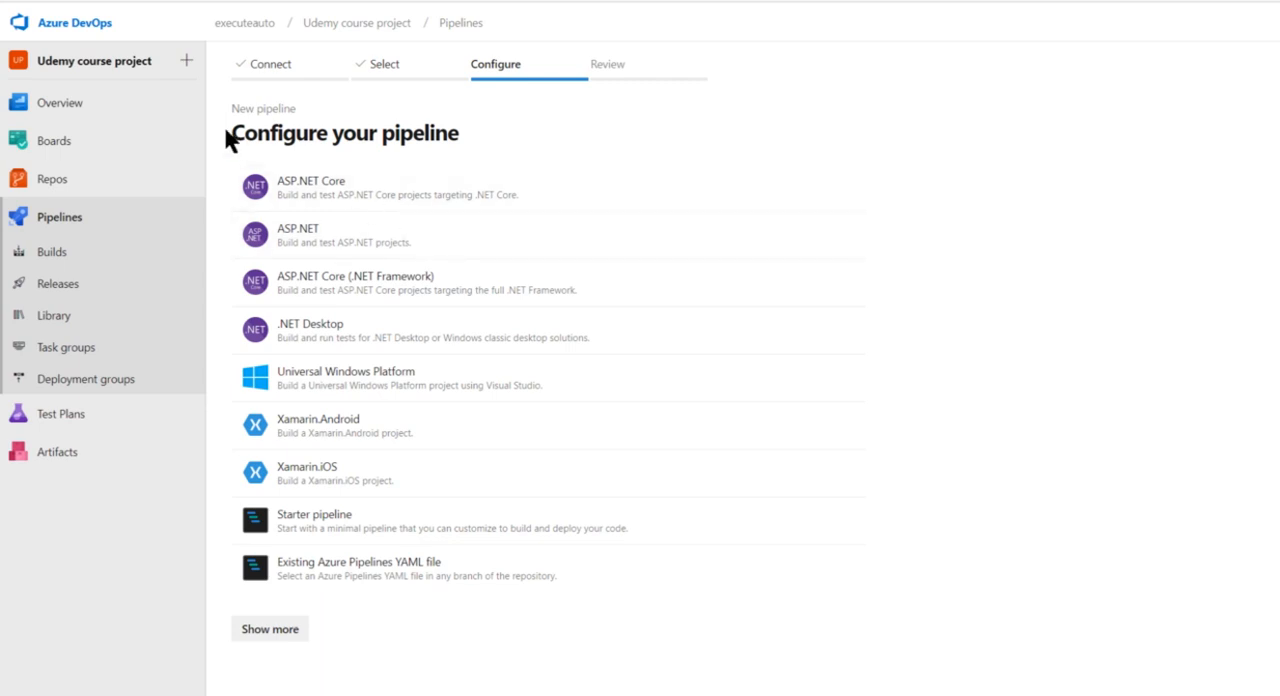
Look through the full list of pipeline templates and configure the pipeline with the ASP.NET Core template
{"action": "left_click_drag", "start_coordinate": [229, 131], "coordinate": [468, 137]}
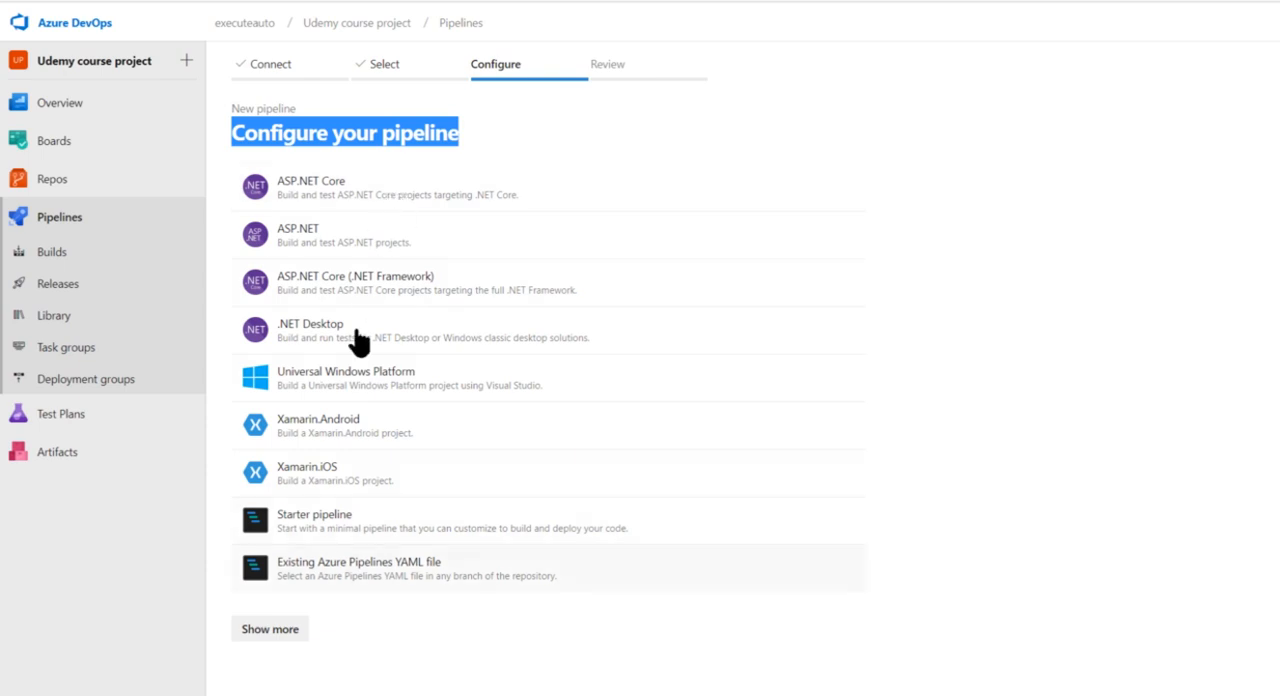
{"action": "left_click", "coordinate": [285, 634]}
{"action": "scroll", "coordinate": [463, 583], "scroll_direction": "down", "scroll_amount": 3}
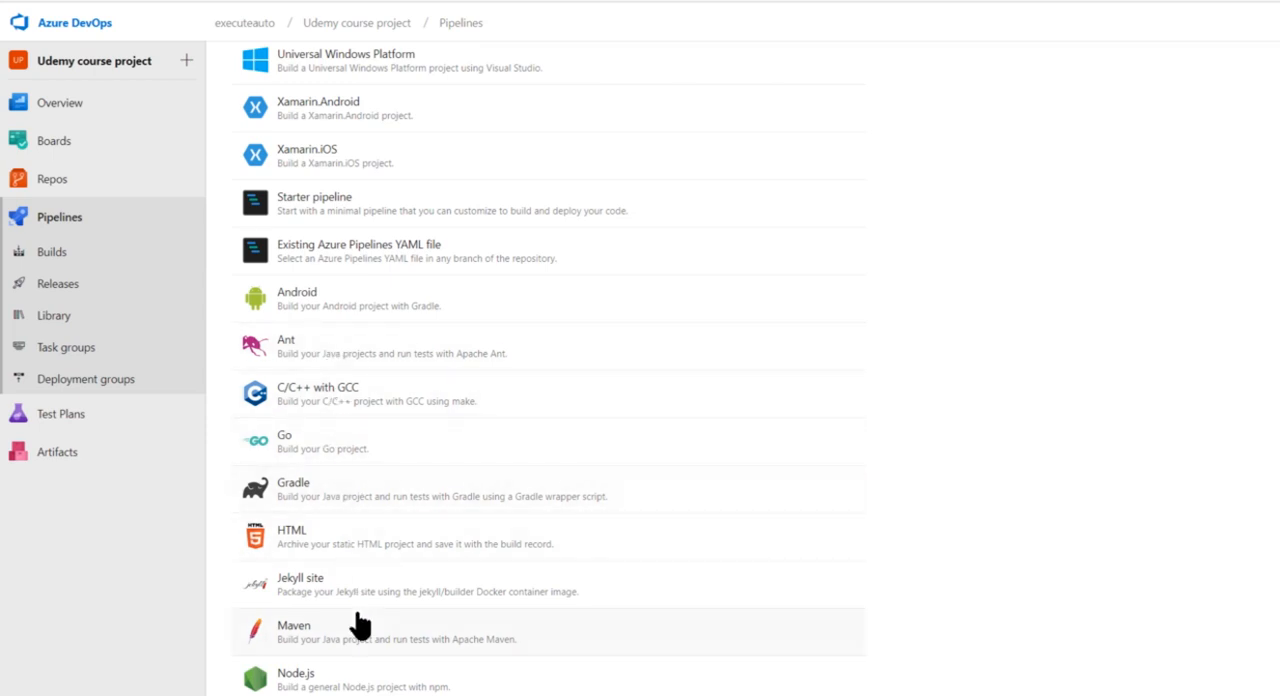
{"action": "scroll", "coordinate": [357, 622], "scroll_direction": "down", "scroll_amount": 4}
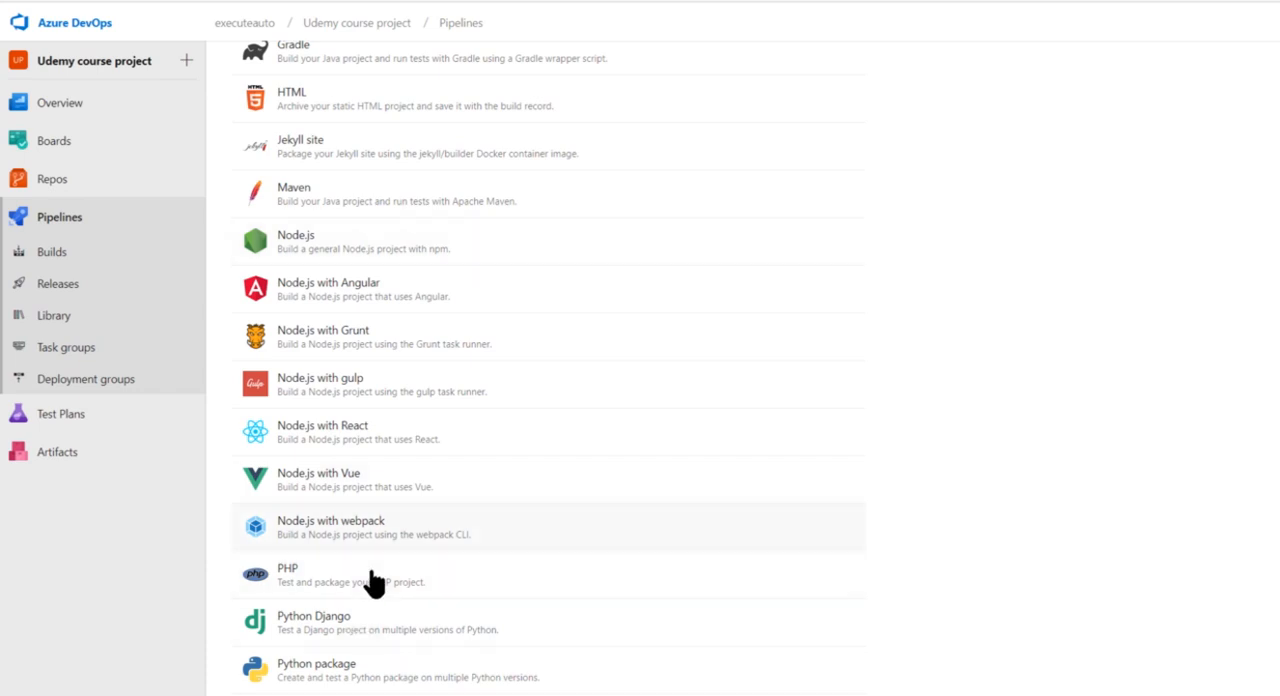
{"action": "scroll", "coordinate": [373, 583], "scroll_direction": "up", "scroll_amount": 3}
{"action": "scroll", "coordinate": [373, 583], "scroll_direction": "up", "scroll_amount": 4}
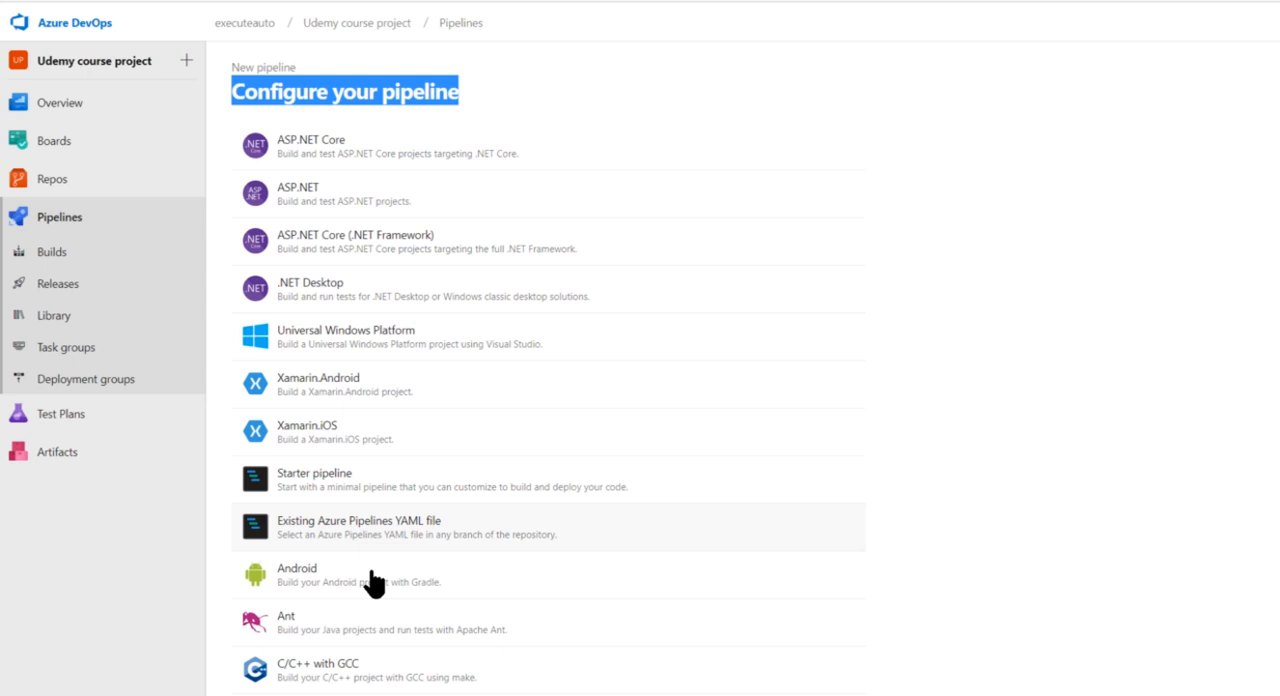
{"action": "left_click", "coordinate": [343, 163]}
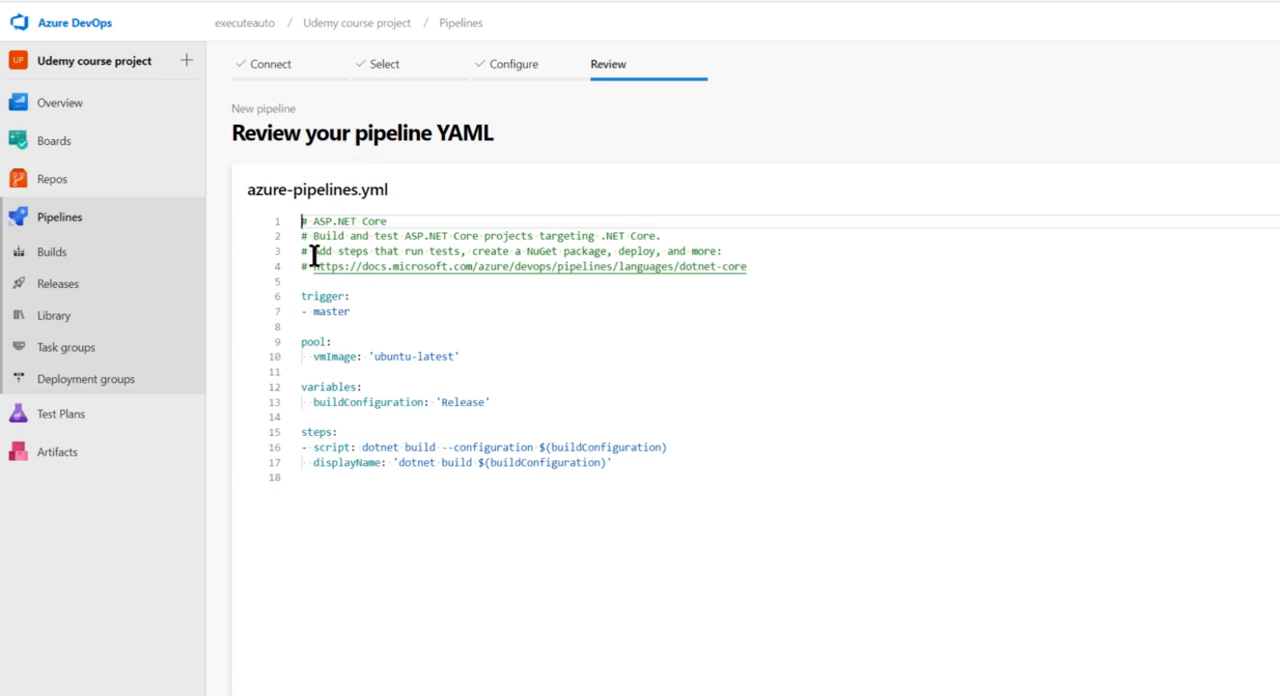
Examine the trigger, the pool's vmImage and the buildConfiguration variable in azure-pipelines.yml
{"action": "left_click_drag", "start_coordinate": [243, 190], "coordinate": [395, 186]}
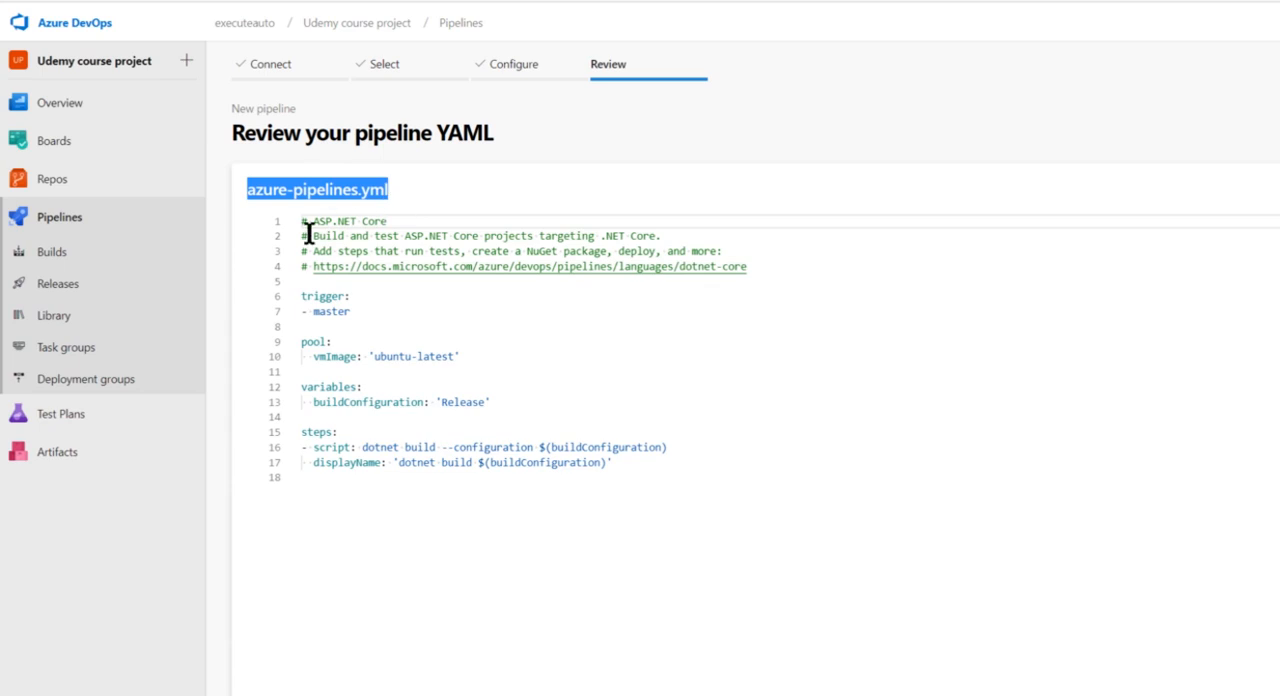
{"action": "left_click_drag", "start_coordinate": [302, 292], "coordinate": [335, 343]}
{"action": "left_click", "coordinate": [336, 313]}
{"action": "double_click", "coordinate": [336, 313]}
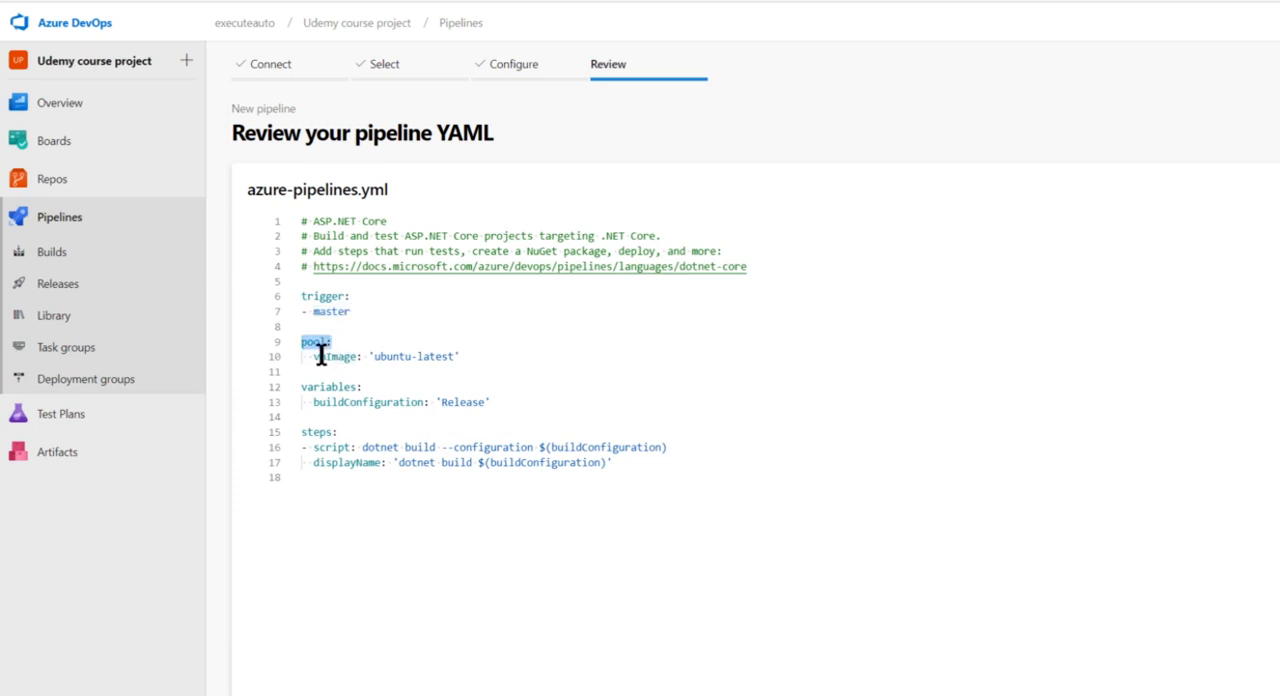
{"action": "left_click_drag", "start_coordinate": [320, 357], "coordinate": [488, 368]}
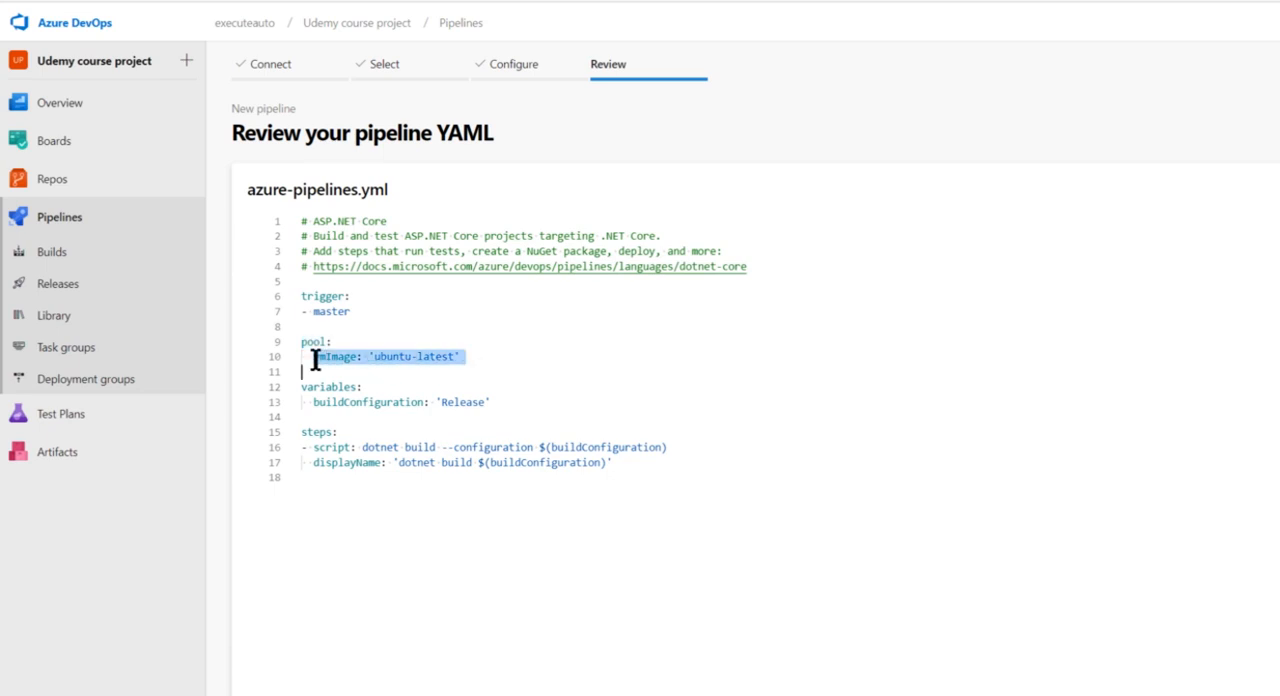
{"action": "left_click", "coordinate": [471, 358]}
{"action": "double_click", "coordinate": [333, 358]}
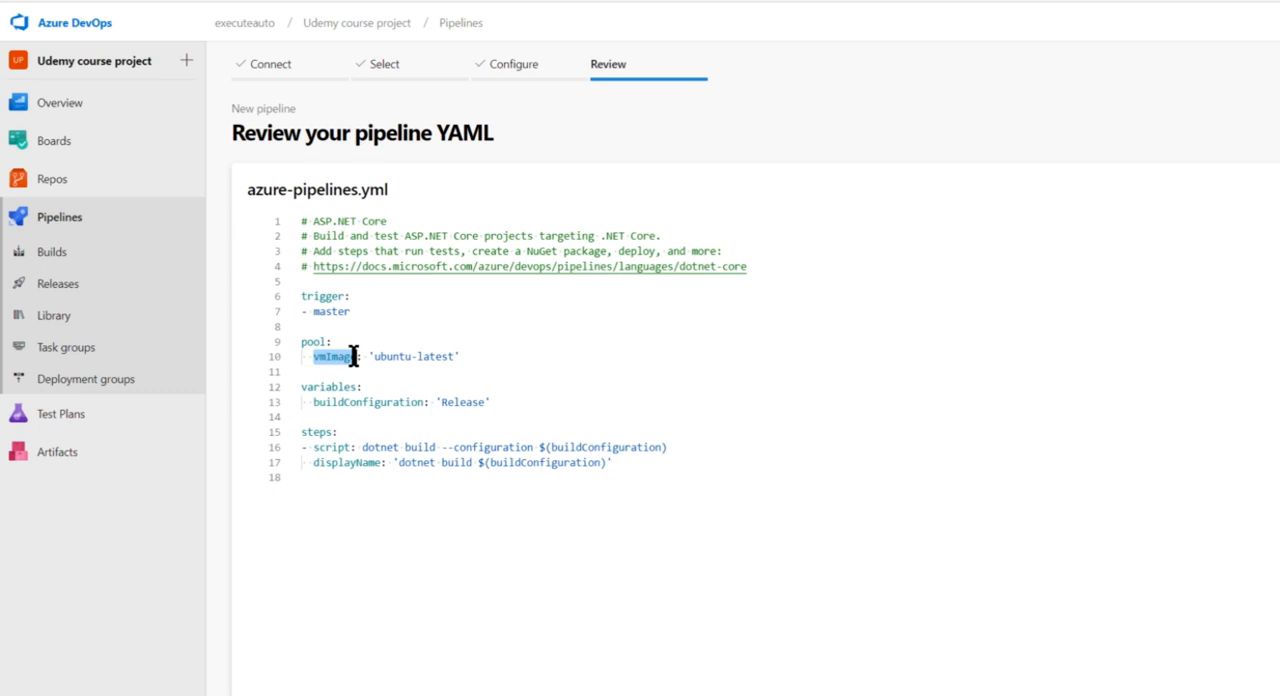
{"action": "left_click_drag", "start_coordinate": [375, 358], "coordinate": [453, 358]}
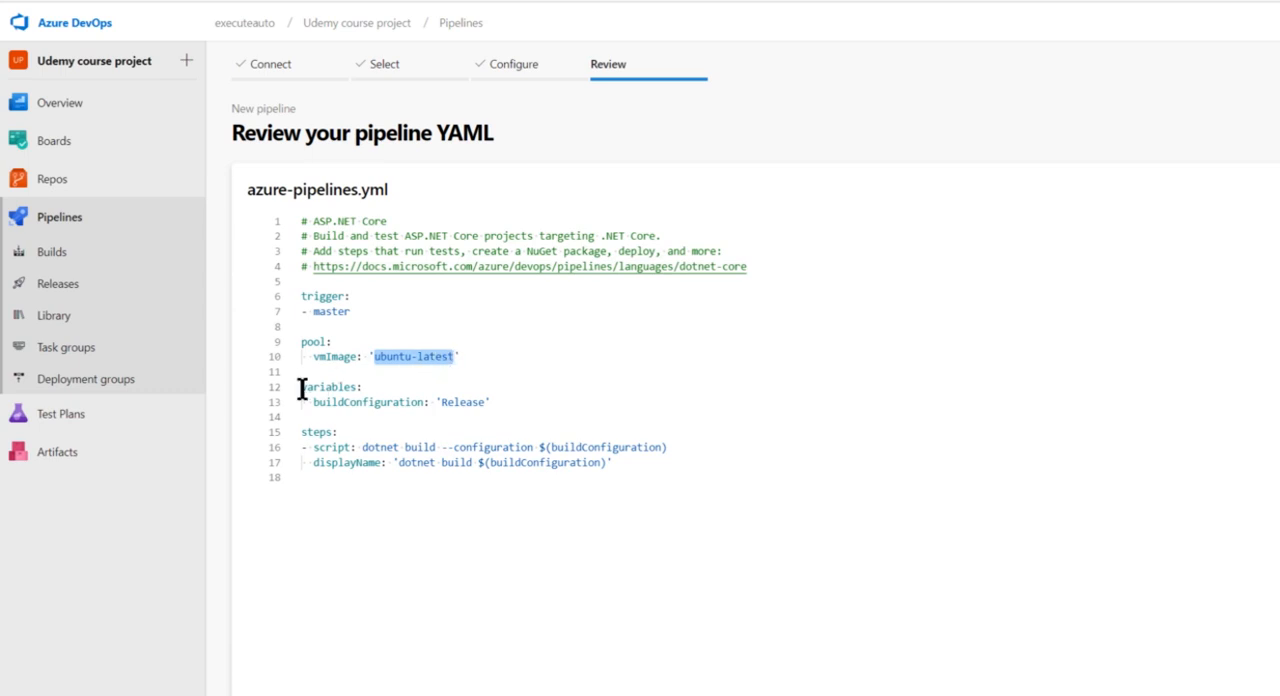
{"action": "left_click_drag", "start_coordinate": [301, 389], "coordinate": [514, 403]}
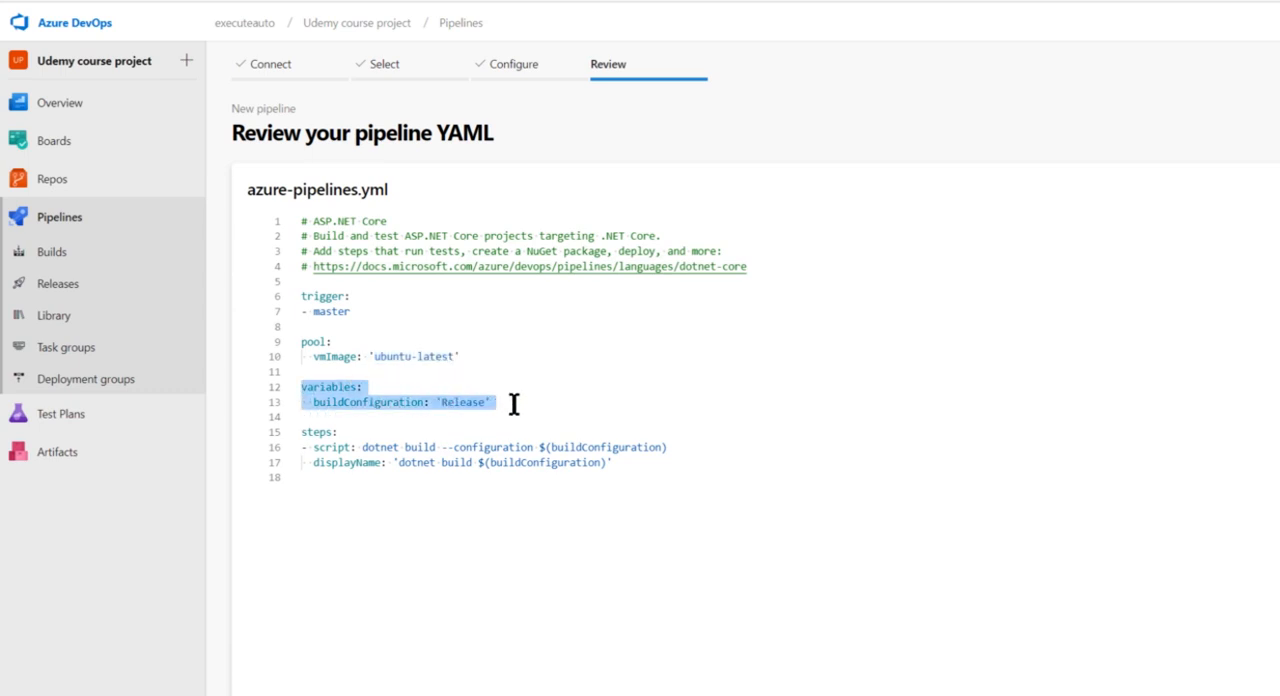
{"action": "double_click", "coordinate": [366, 402]}
{"action": "double_click", "coordinate": [460, 402]}
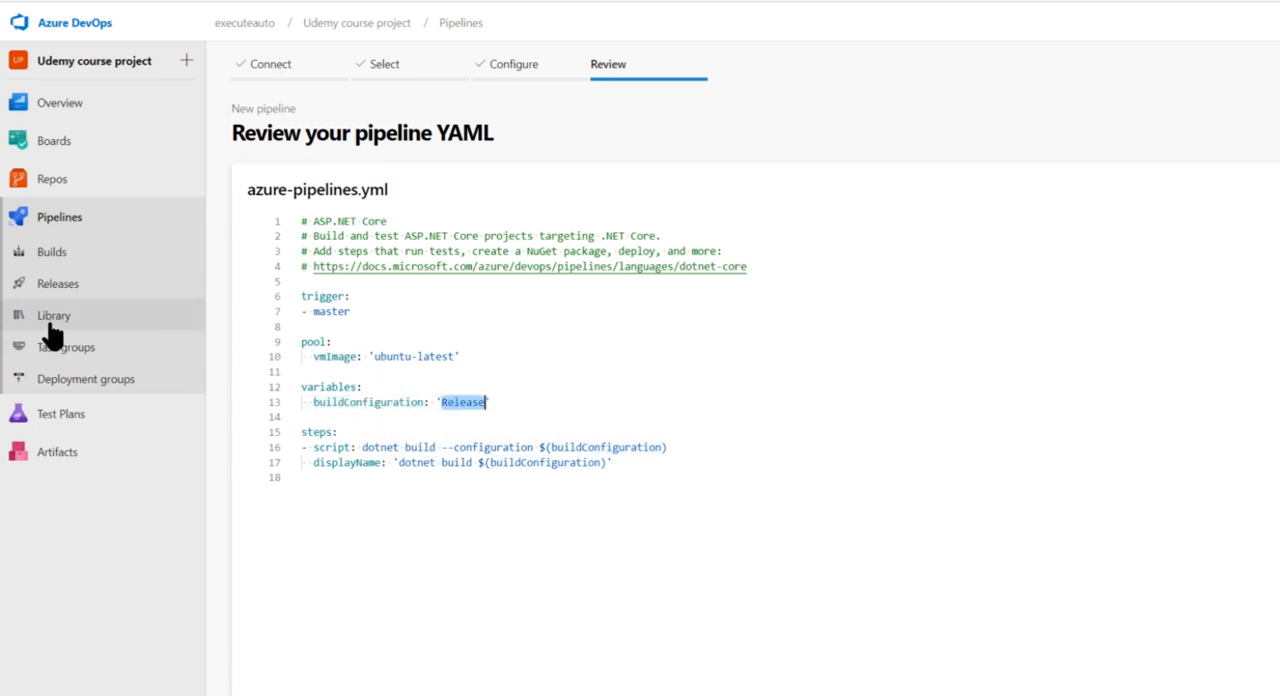
{"action": "left_click_drag", "start_coordinate": [302, 388], "coordinate": [301, 417]}
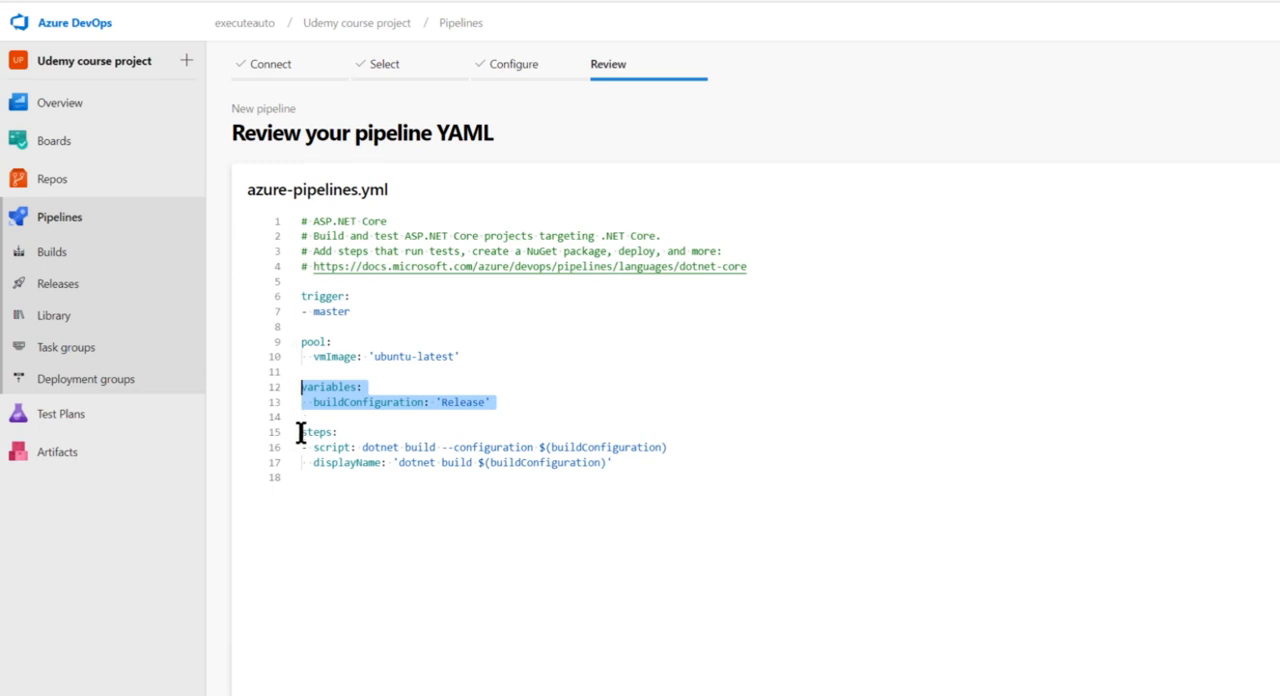
Examine the steps section of azure-pipelines.yml, including the dotnet build script, its buildConfiguration variable reference and the displayName
{"action": "left_click_drag", "start_coordinate": [623, 476], "coordinate": [684, 453]}
{"action": "left_click", "coordinate": [329, 448]}
{"action": "double_click", "coordinate": [388, 449]}
{"action": "double_click", "coordinate": [424, 447]}
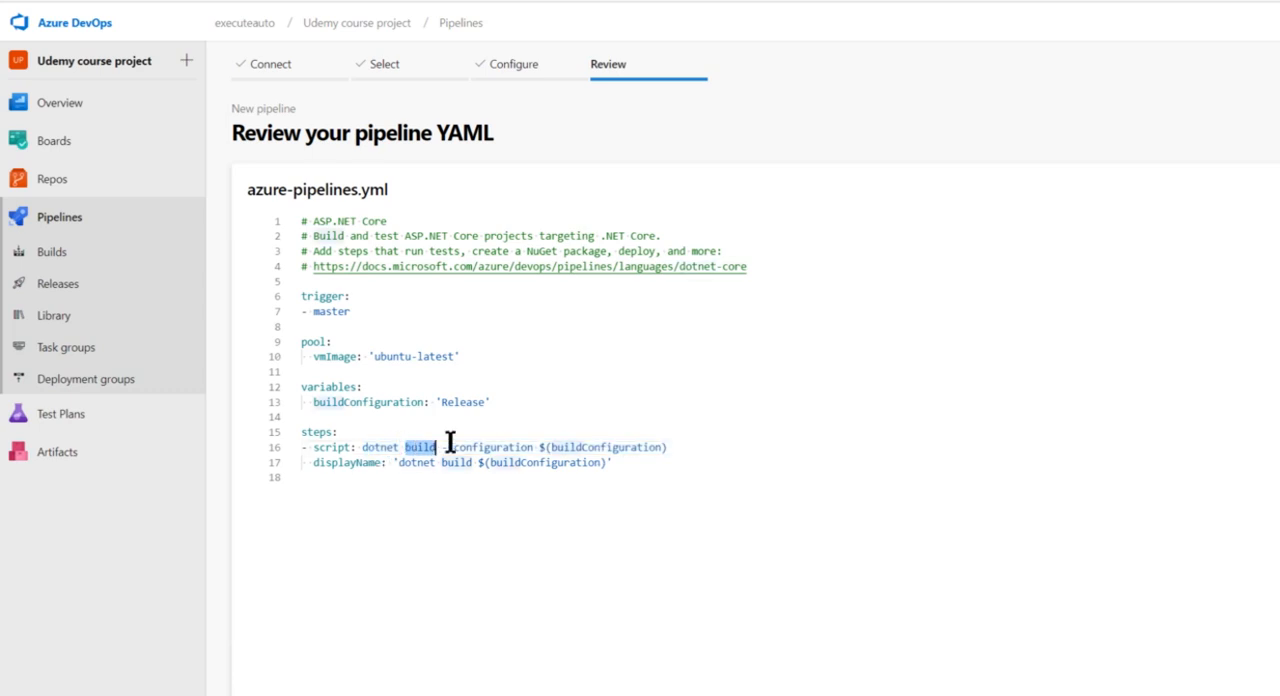
{"action": "left_click", "coordinate": [484, 439]}
{"action": "double_click", "coordinate": [624, 447]}
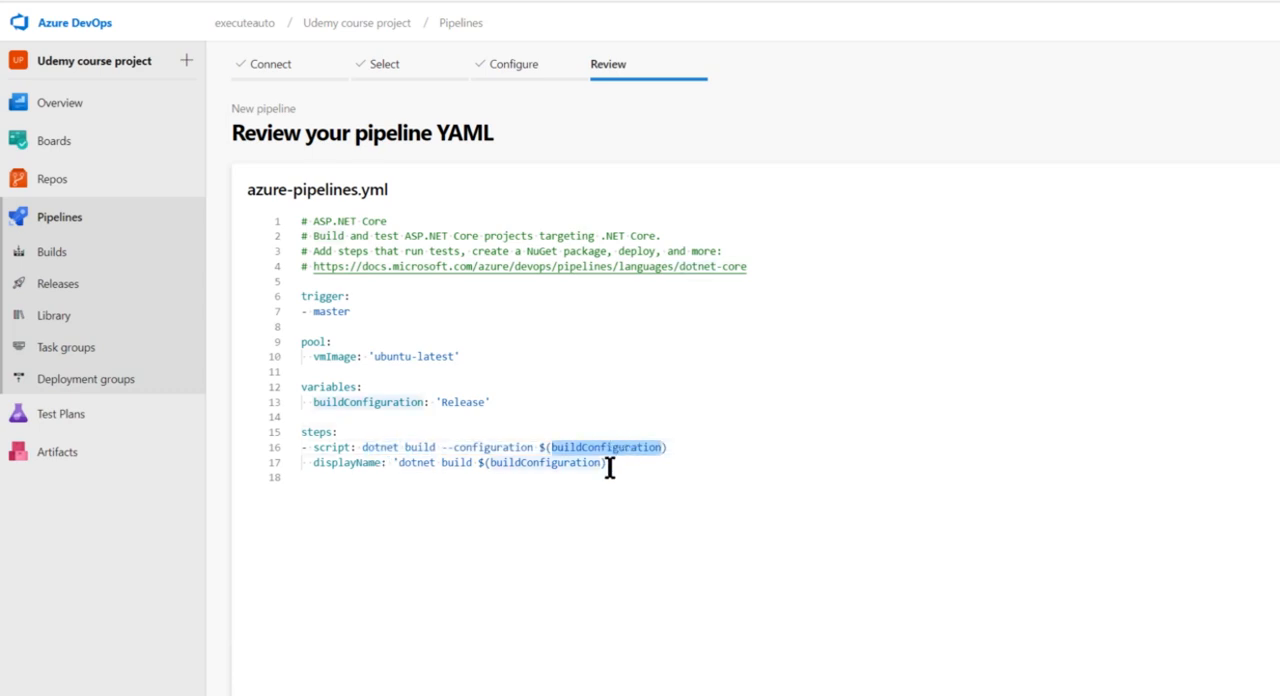
{"action": "left_click_drag", "start_coordinate": [540, 447], "coordinate": [687, 447]}
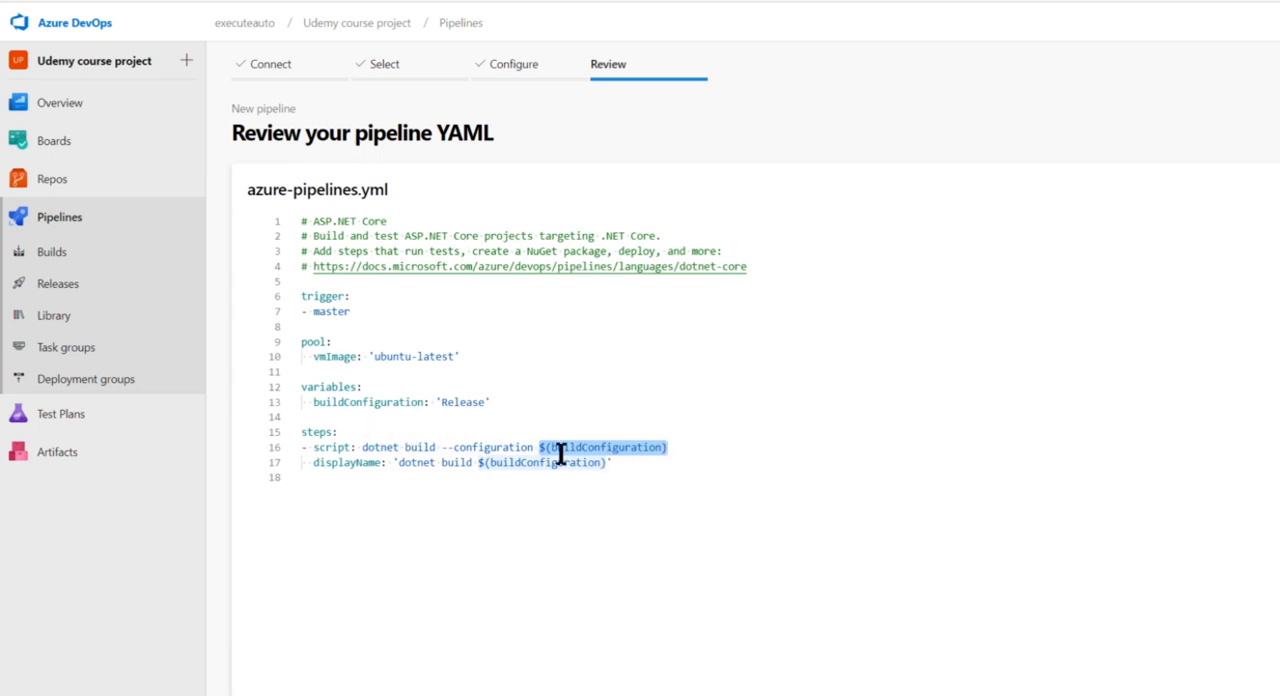
{"action": "left_click", "coordinate": [620, 463]}
{"action": "left_click", "coordinate": [310, 467], "text": "shift"}
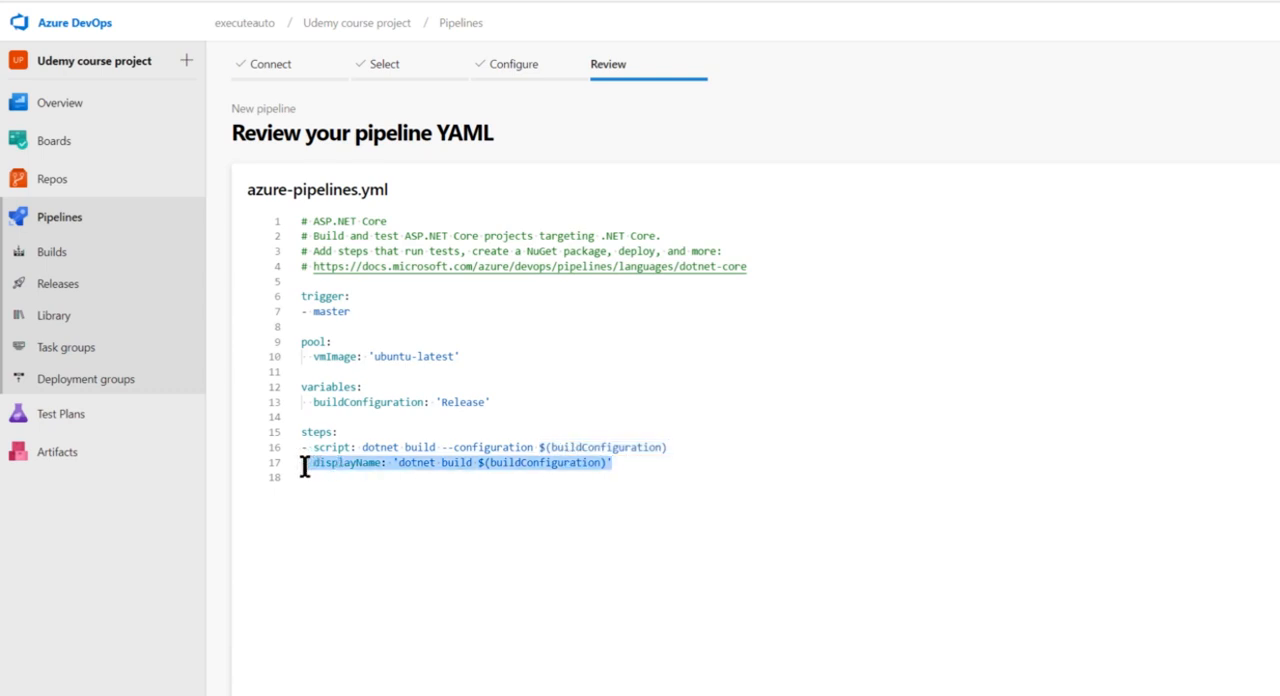
{"action": "left_click", "coordinate": [296, 466], "text": "shift"}
{"action": "left_click", "coordinate": [370, 465]}
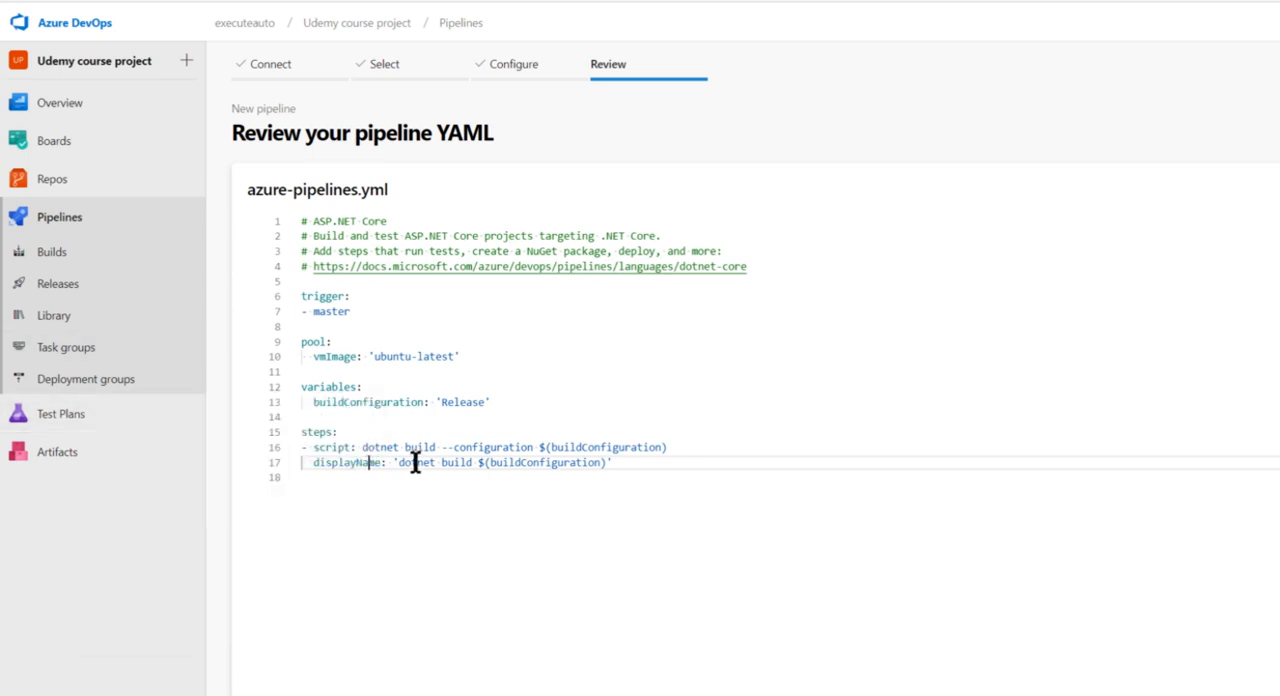
{"action": "left_click_drag", "start_coordinate": [683, 447], "coordinate": [537, 447]}
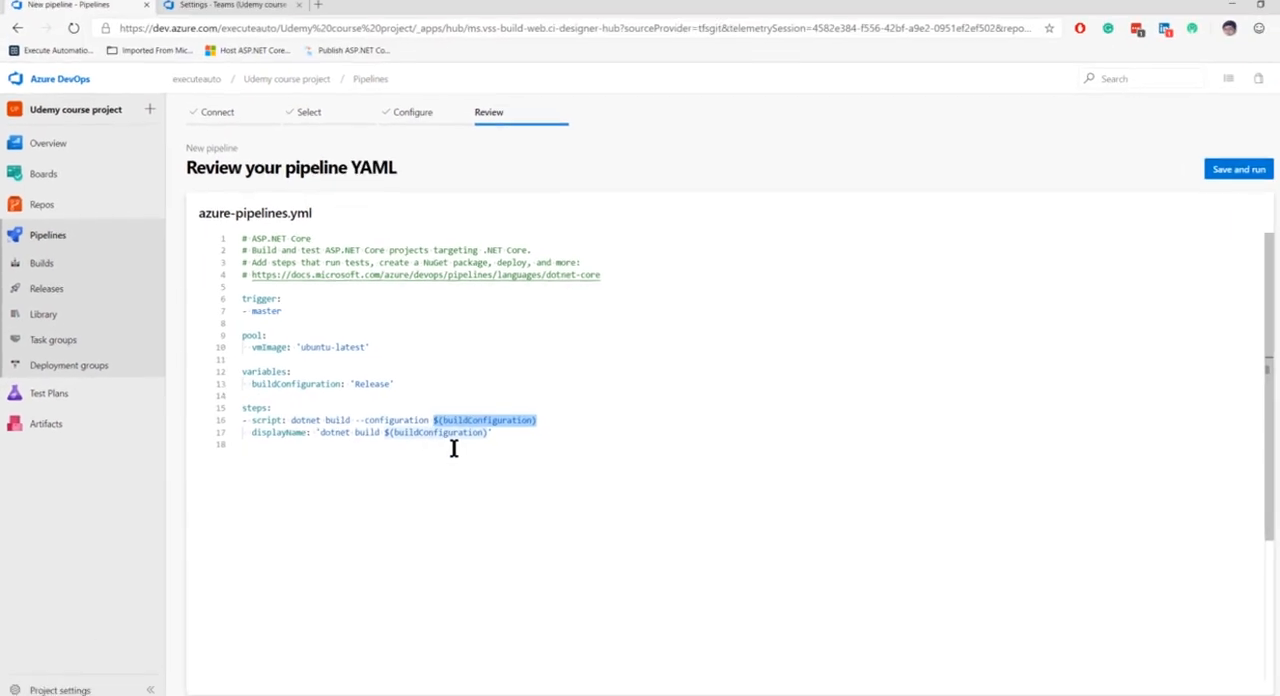
{"action": "left_click", "coordinate": [570, 456]}
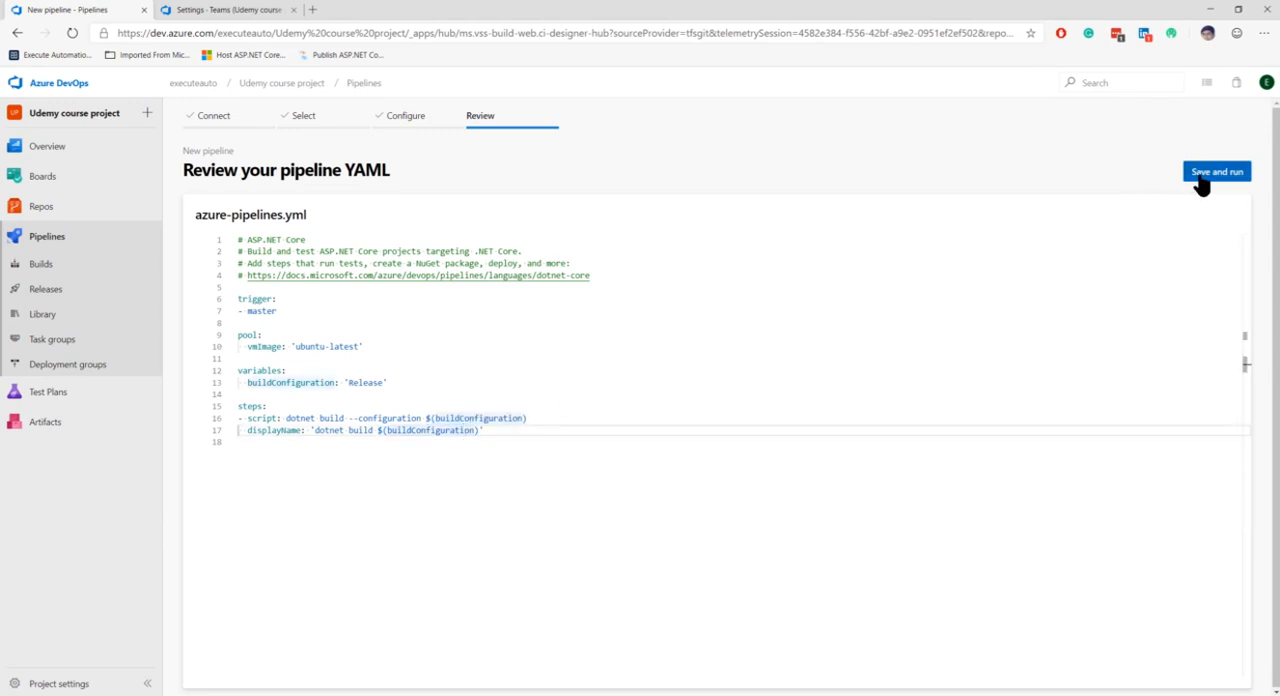
Save and run the pipeline with the extended description "First execution of Build", committing directly to the master branch
{"action": "left_click", "coordinate": [1203, 176]}
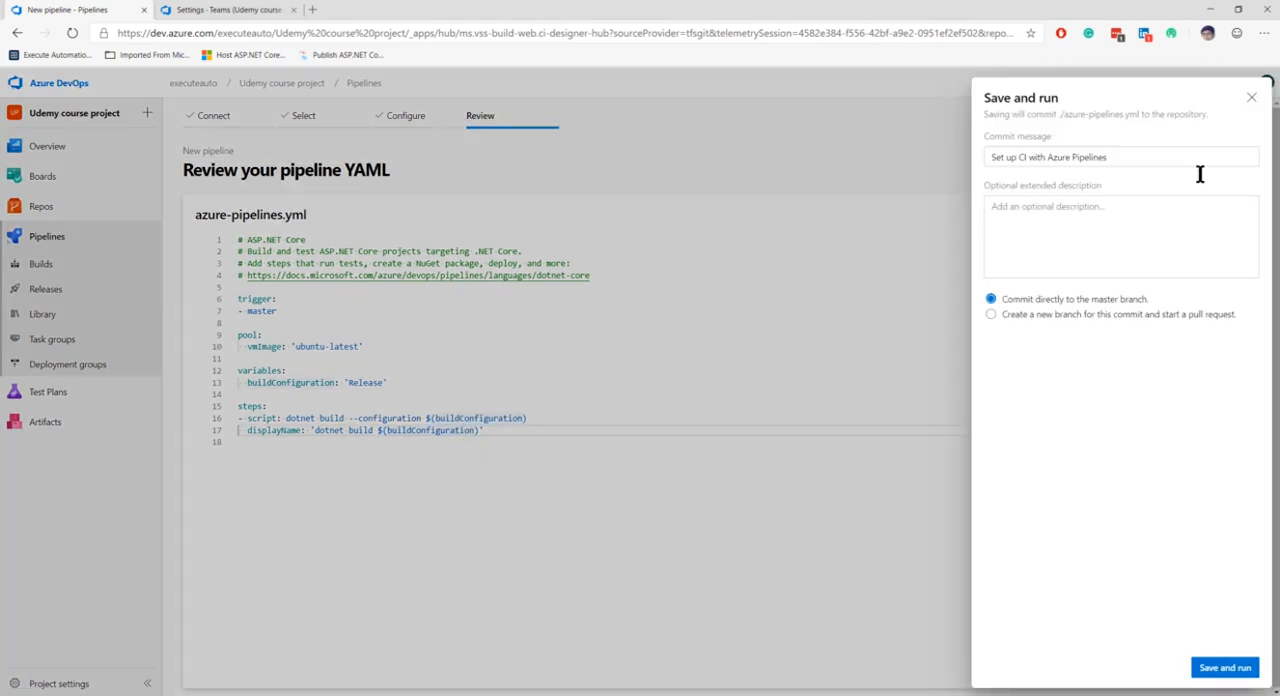
{"action": "left_click", "coordinate": [1108, 222]}
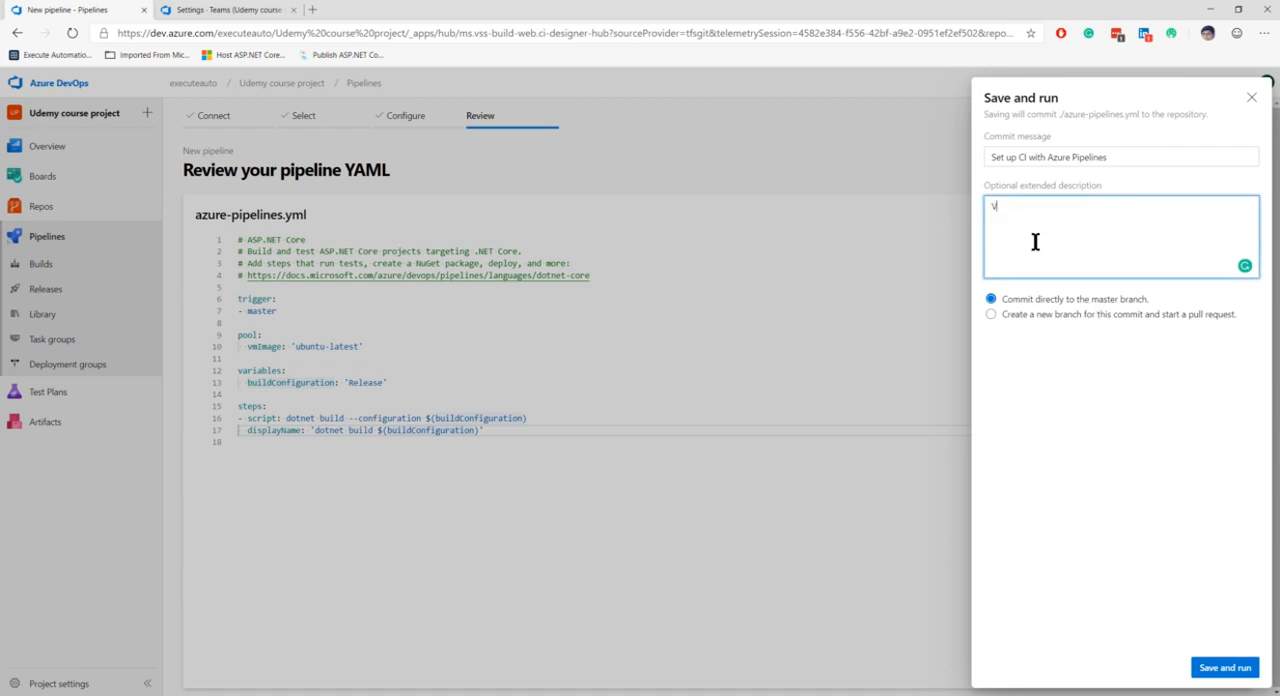
{"action": "type", "text": "First execution of Build code"}
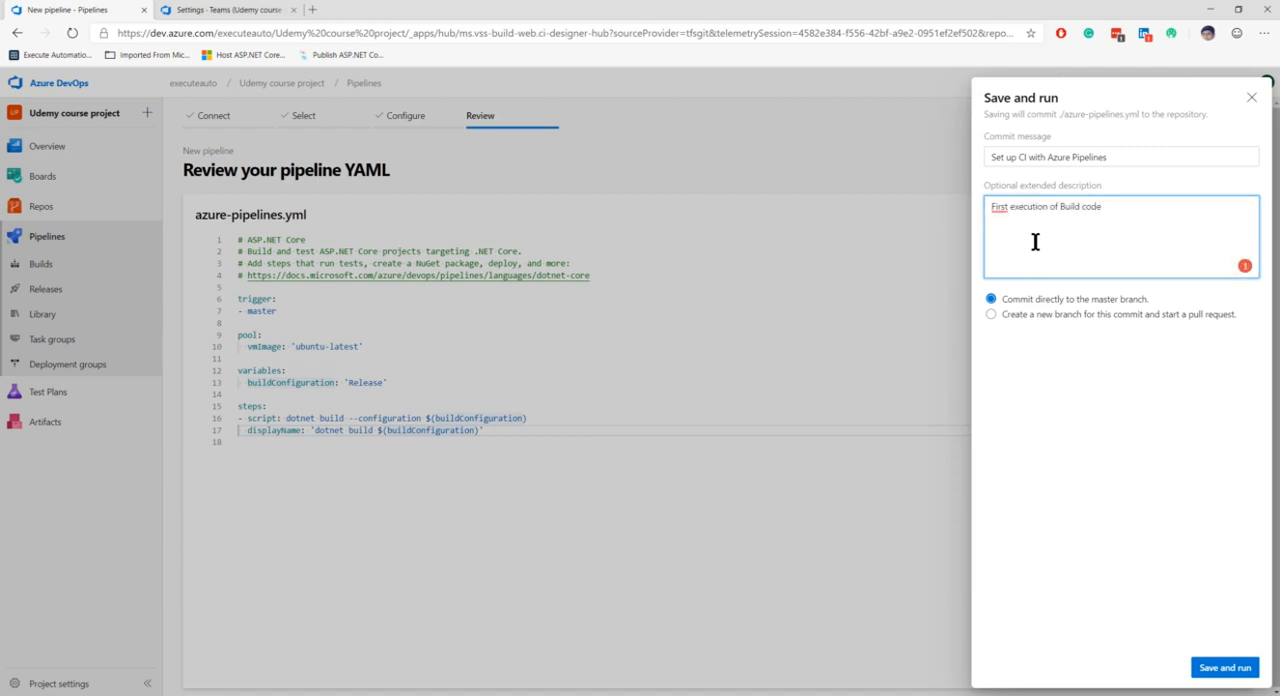
{"action": "double_click", "coordinate": [1087, 206]}
{"action": "key", "text": "BackSpace"}
{"action": "left_click", "coordinate": [1225, 667]}
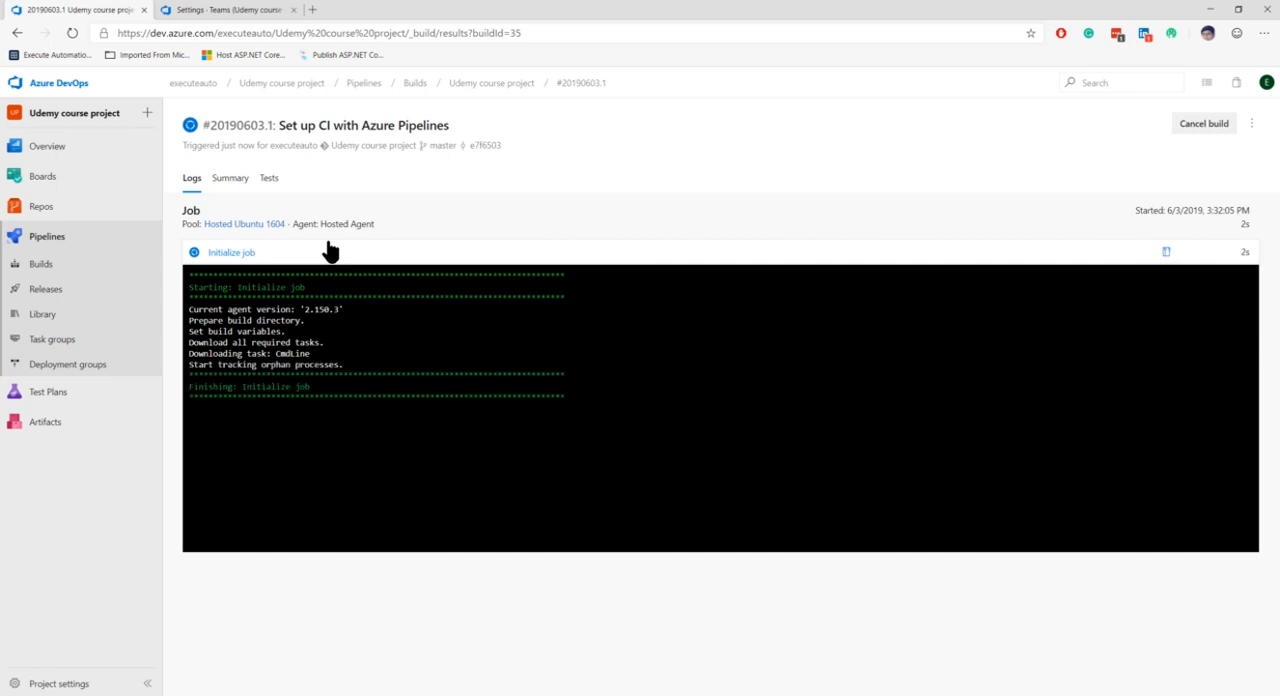
View the detailed log of the running build's Initialize job task and close it
{"action": "left_click", "coordinate": [329, 251]}
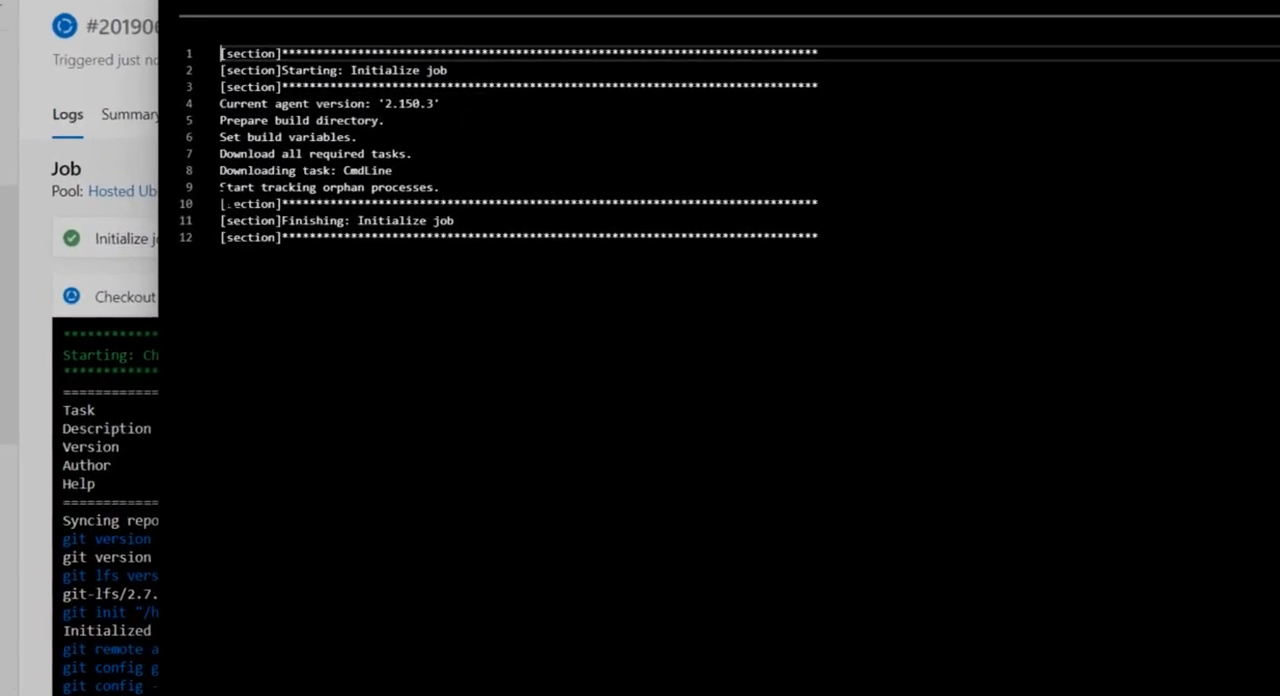
{"action": "left_click", "coordinate": [1270, 5]}
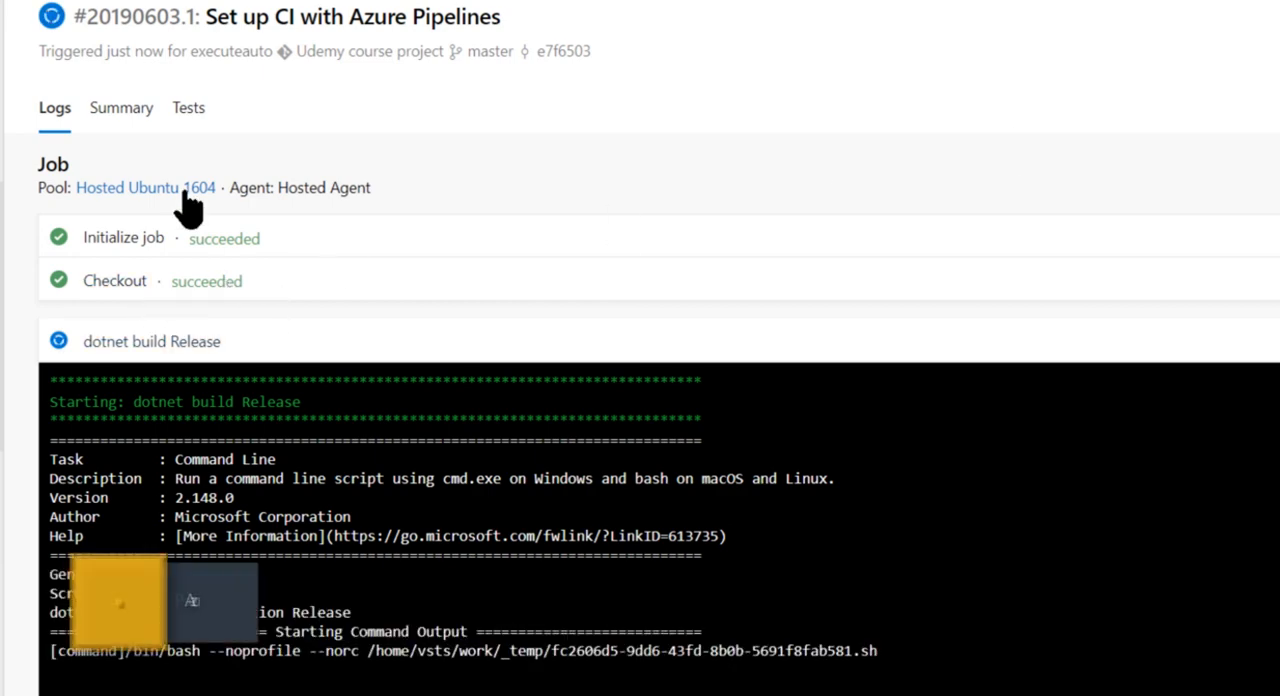
View the Checkout task's detailed log, examine its git remote add origin command and object download lines, and close the log
{"action": "left_click", "coordinate": [207, 284]}
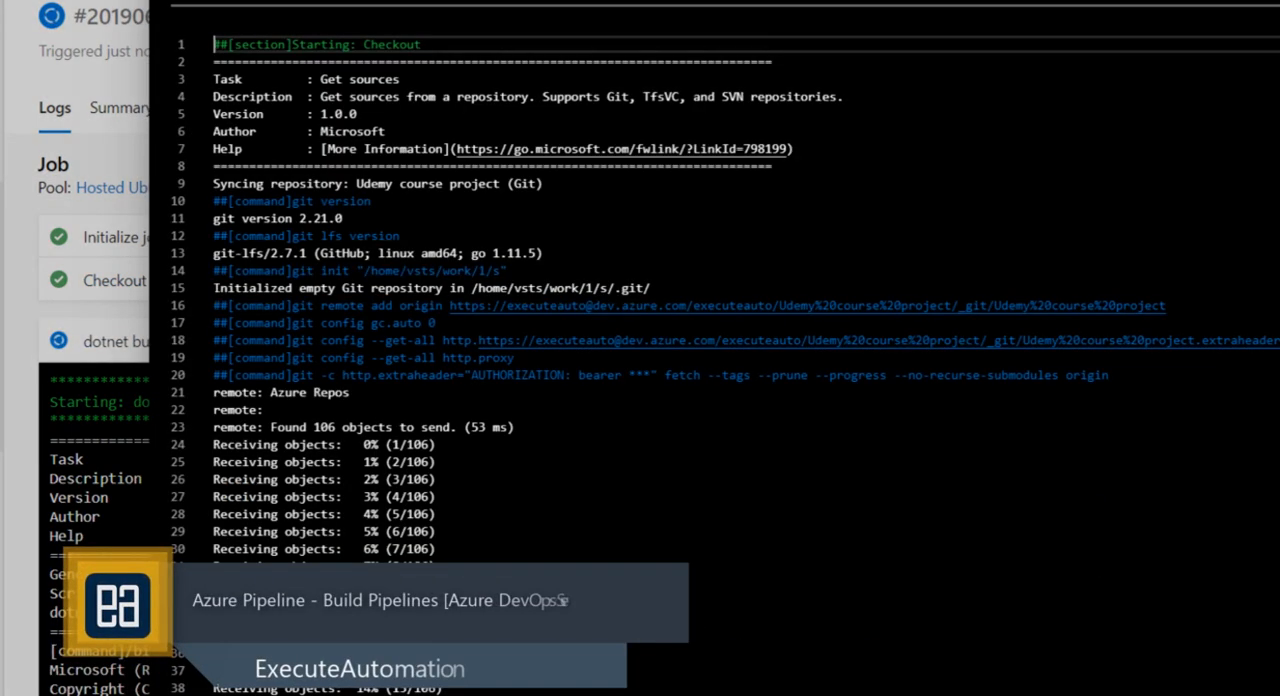
{"action": "scroll", "coordinate": [700, 300], "scroll_direction": "down", "scroll_amount": 3}
{"action": "scroll", "coordinate": [700, 350], "scroll_direction": "down", "scroll_amount": 15}
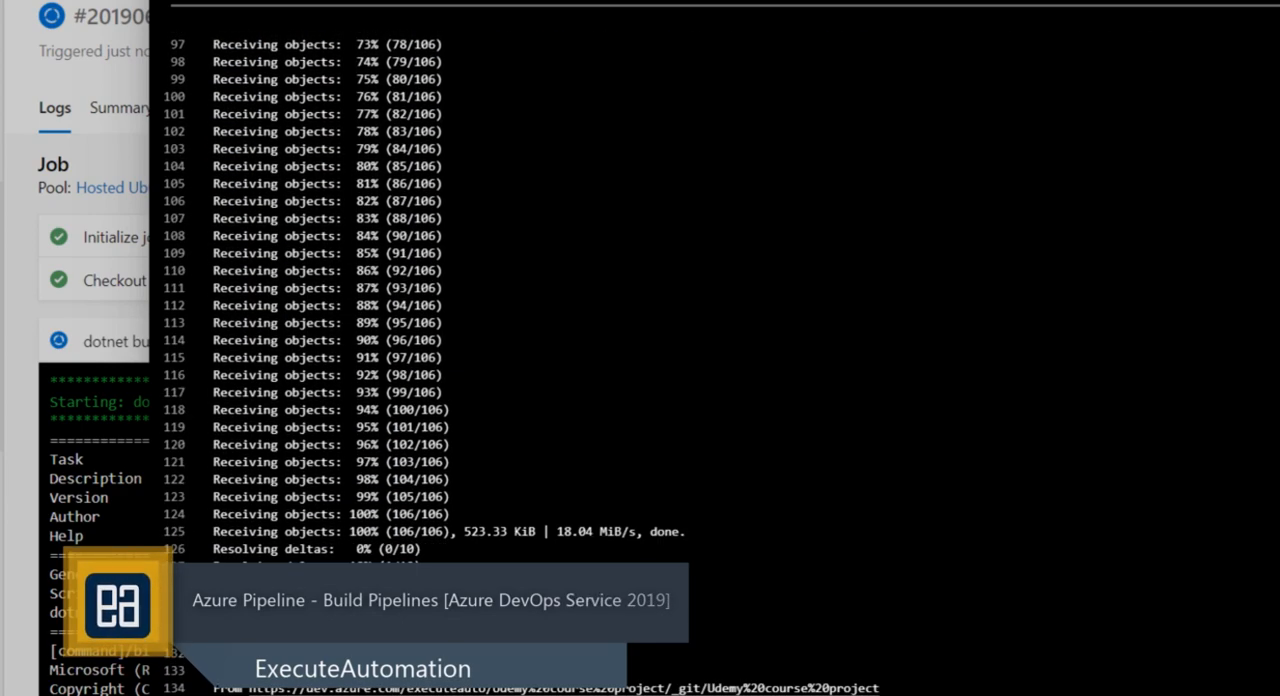
{"action": "scroll", "coordinate": [700, 350], "scroll_direction": "up", "scroll_amount": 17}
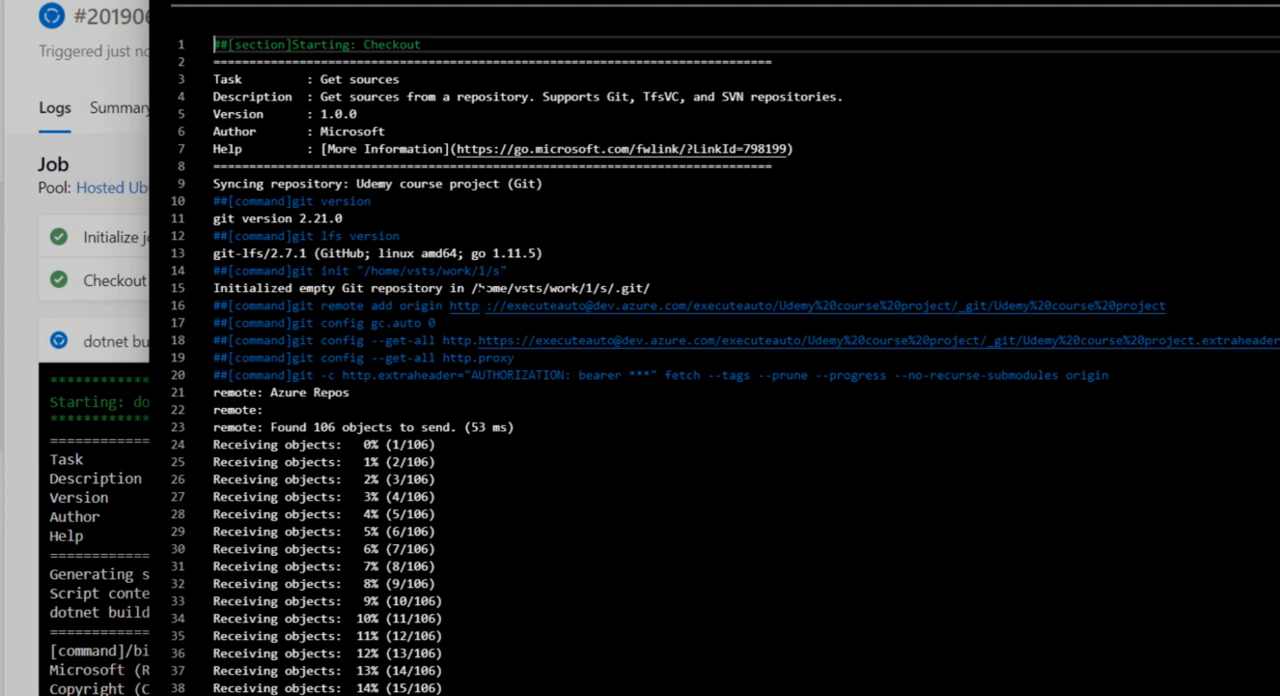
{"action": "left_click_drag", "start_coordinate": [450, 306], "coordinate": [1162, 306]}
{"action": "left_click", "coordinate": [1164, 306]}
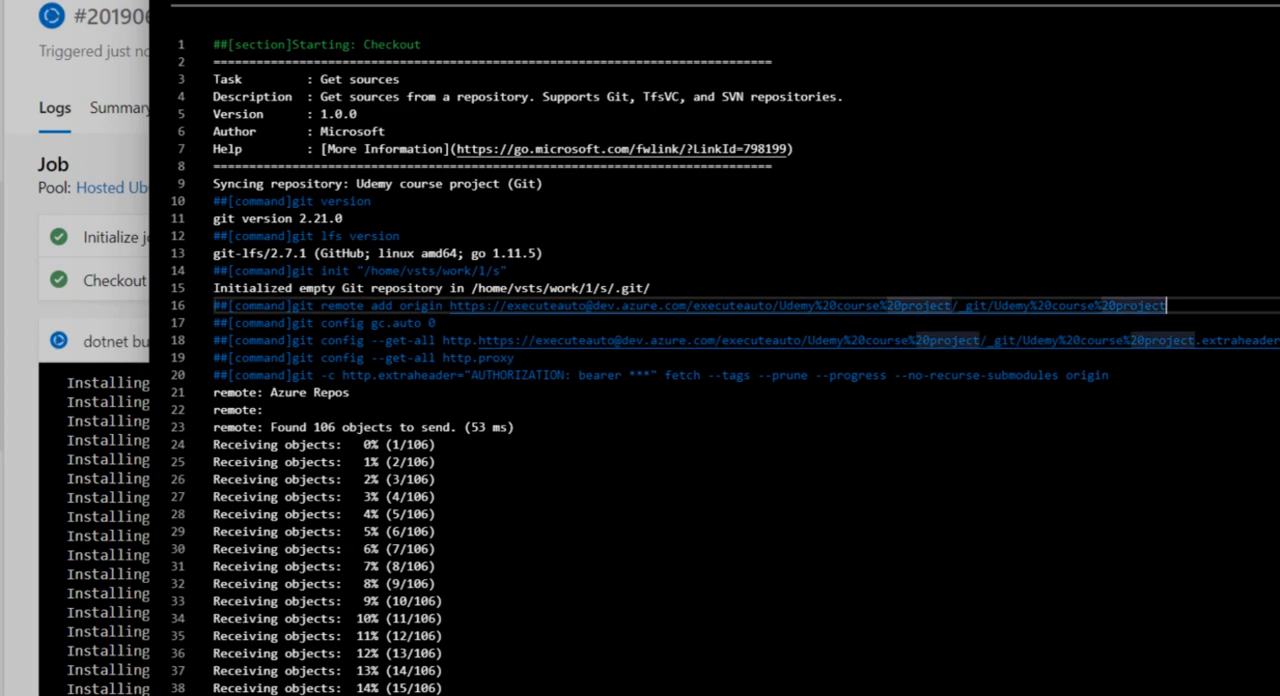
{"action": "key", "text": "Escape"}
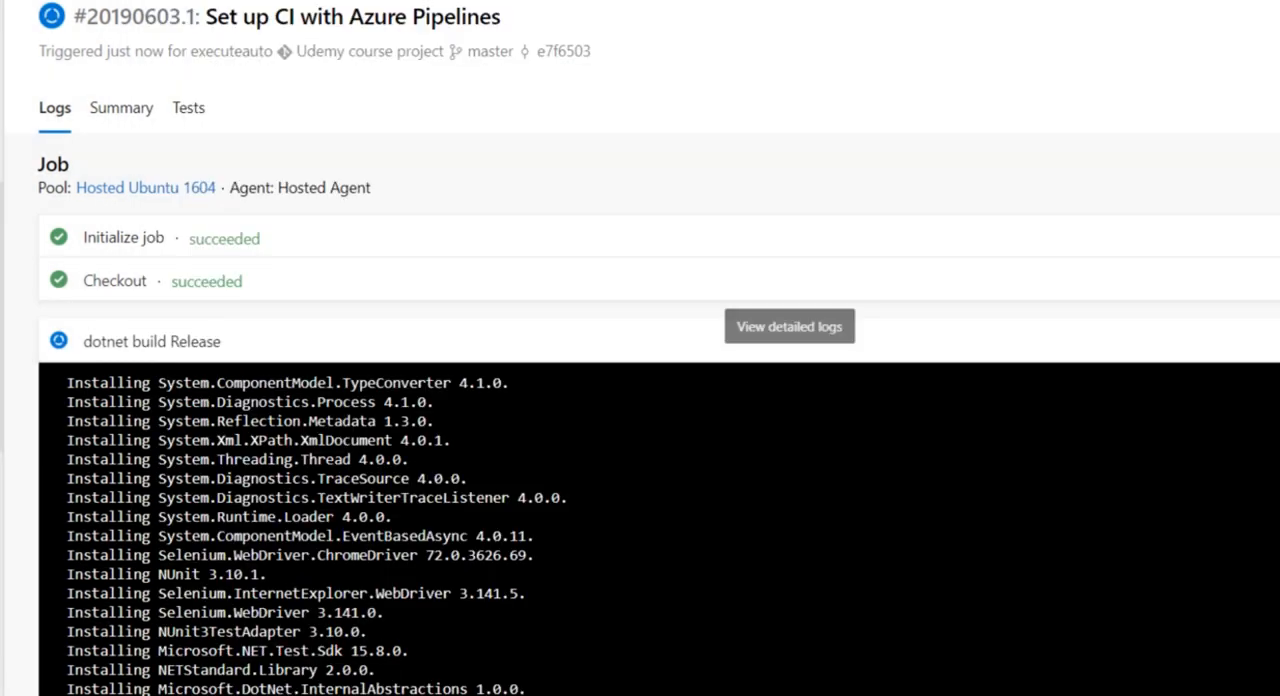
View the detailed log of the dotnet build Release task, examine the package installation lines including Selenium.WebDriver.ChromeDriver, and close it
{"action": "left_click", "coordinate": [168, 341]}
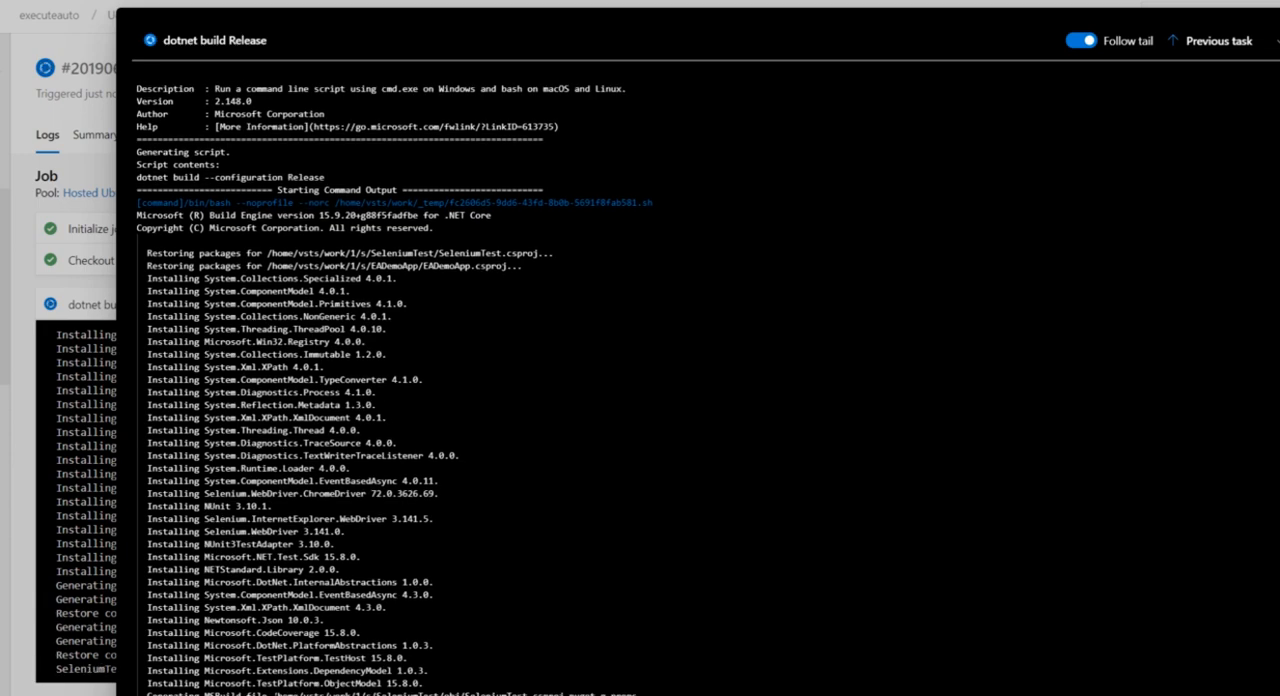
{"action": "left_click_drag", "start_coordinate": [273, 693], "coordinate": [566, 693]}
{"action": "left_click_drag", "start_coordinate": [441, 557], "coordinate": [441, 545]}
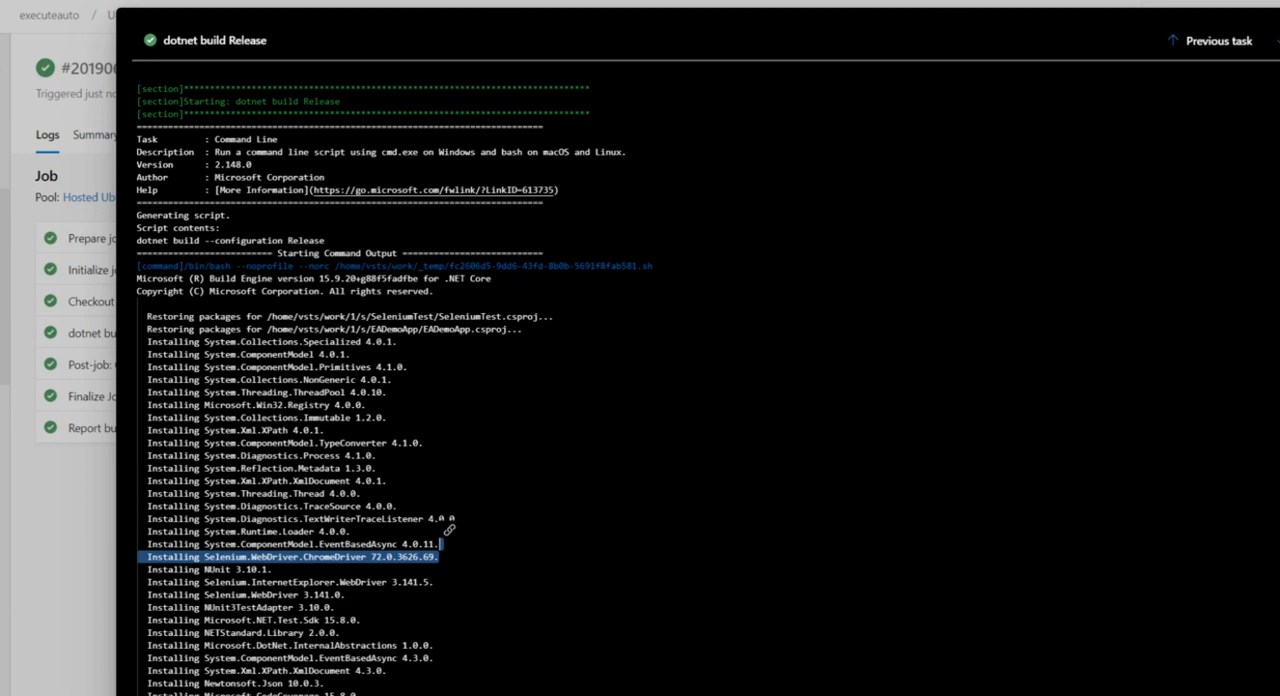
{"action": "left_click", "coordinate": [424, 650]}
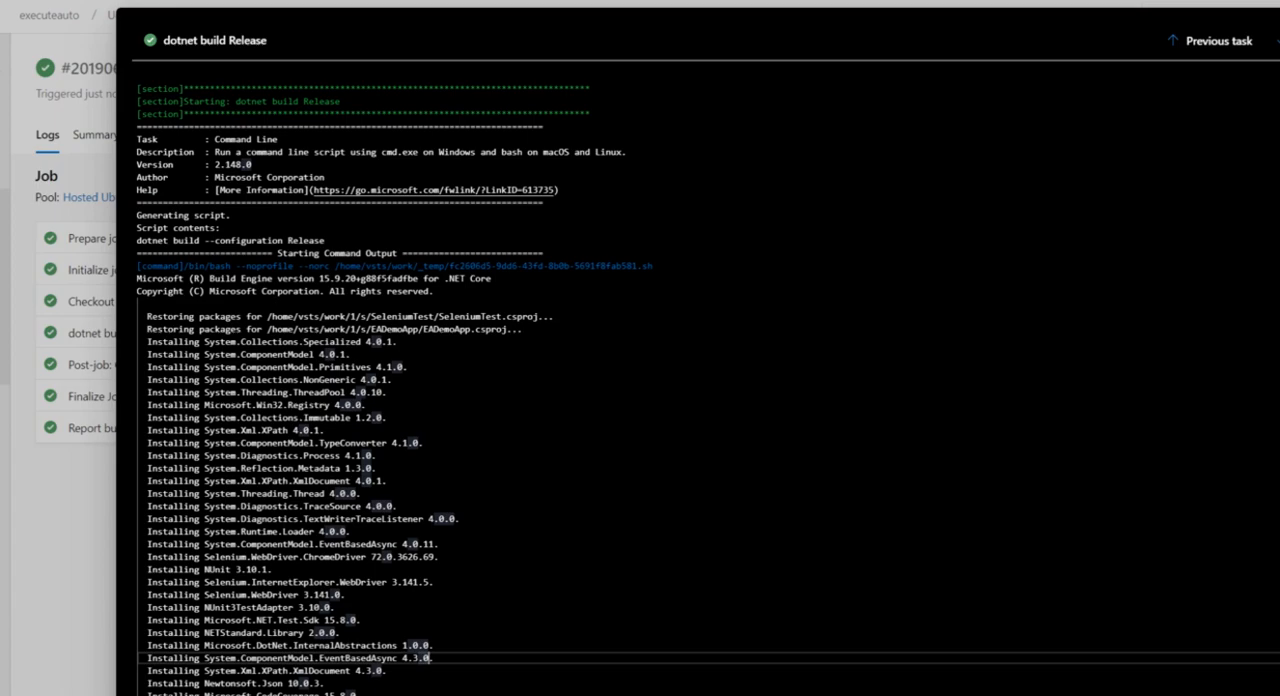
{"action": "left_click", "coordinate": [80, 398]}
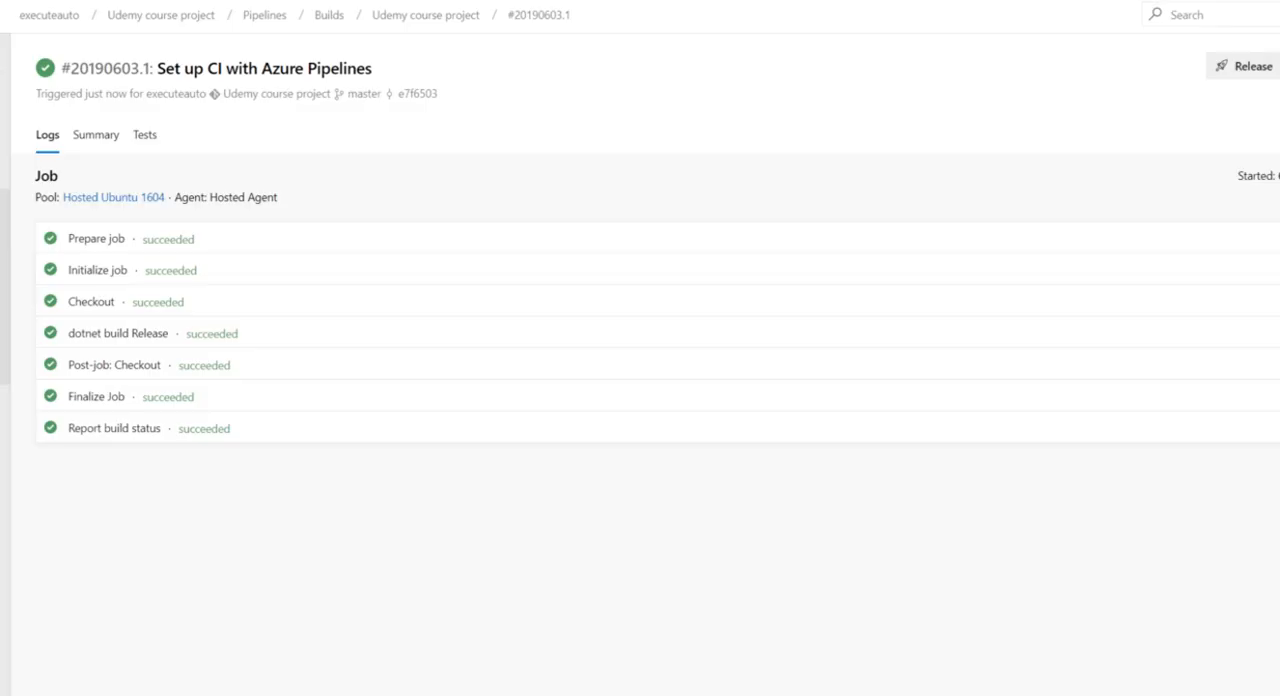
View the Report build status task's detailed log, examine its commit status line, and close the log
{"action": "left_click", "coordinate": [110, 430]}
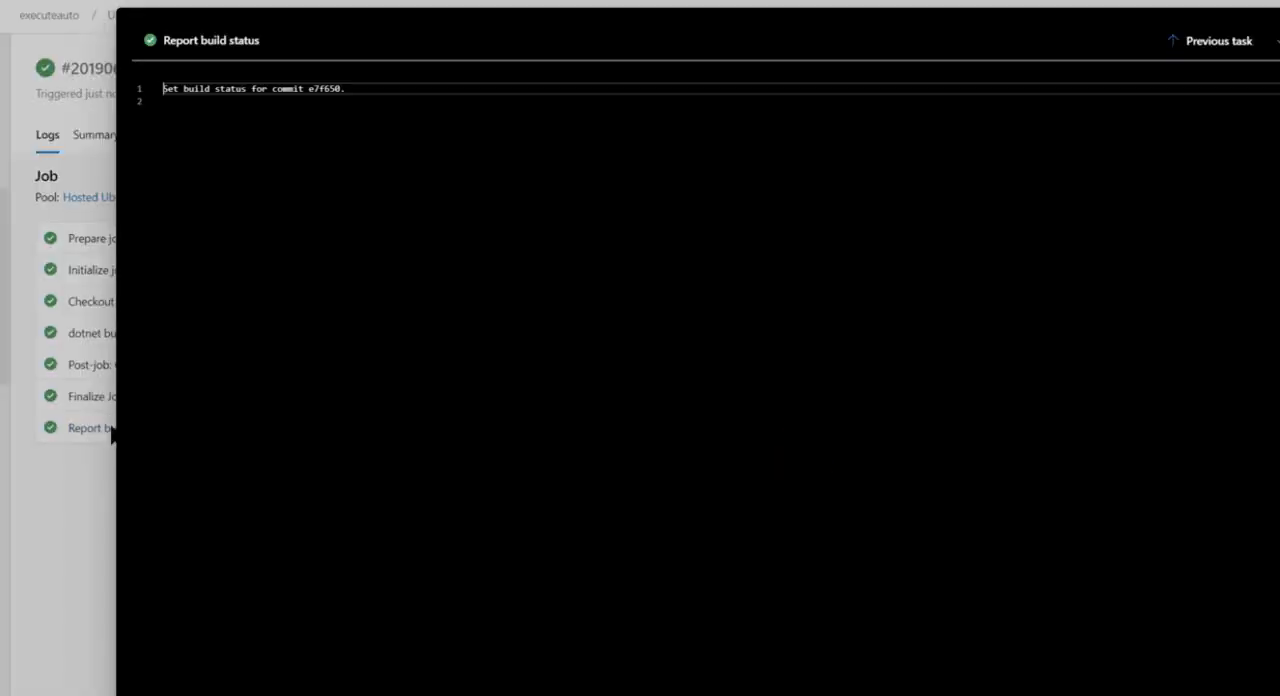
{"action": "left_click", "coordinate": [507, 89]}
{"action": "left_click", "coordinate": [163, 101]}
{"action": "left_click_drag", "start_coordinate": [346, 89], "coordinate": [163, 89]}
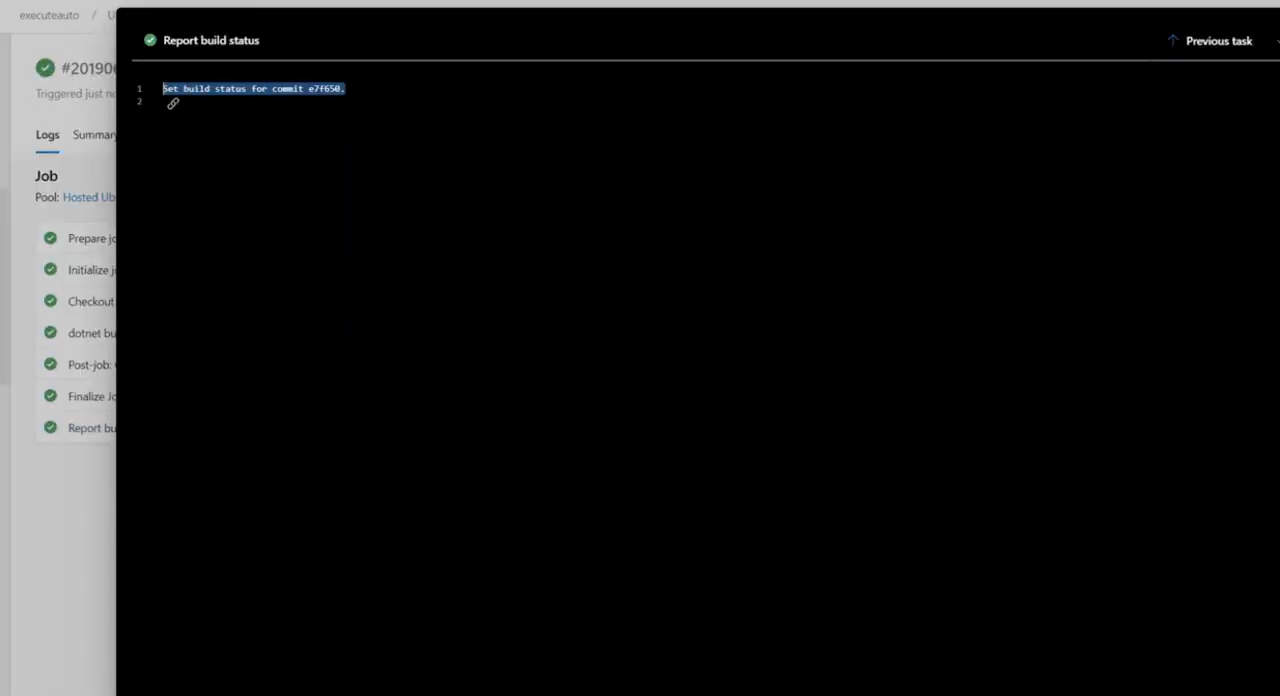
{"action": "key", "text": "Escape"}
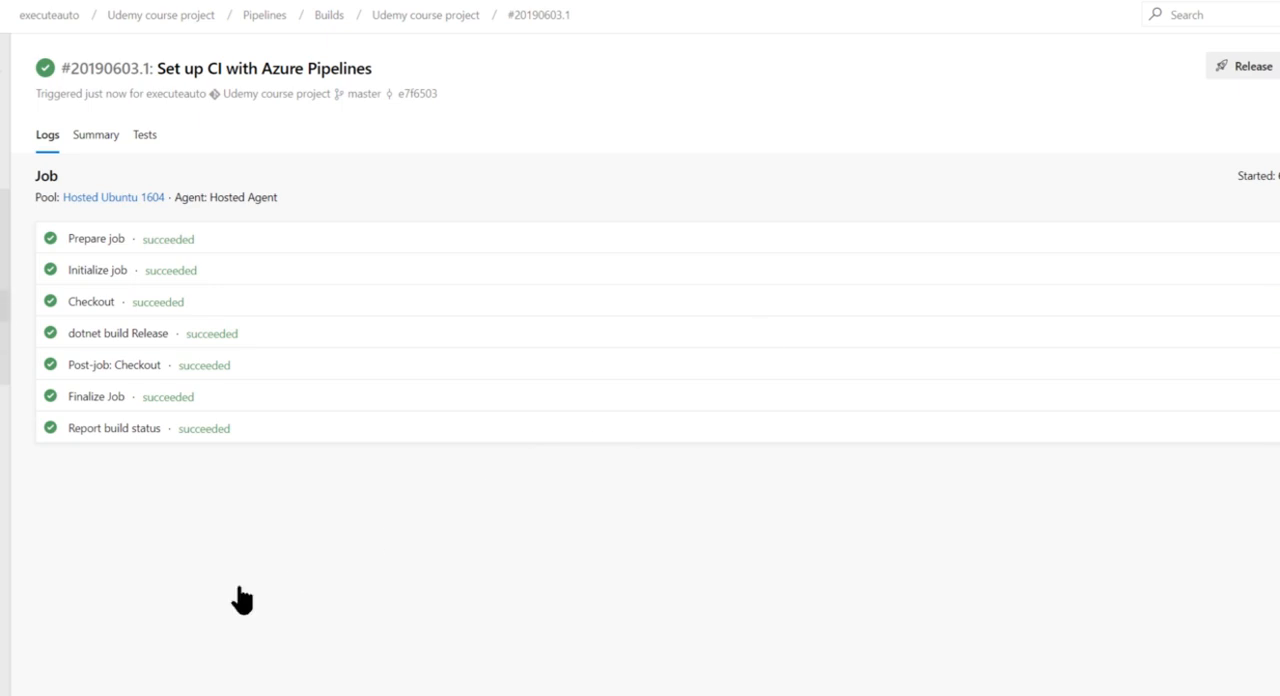
Review the build's summary, including deployments, associated changes and linked work items, and check its test results and job logs
{"action": "left_click", "coordinate": [99, 138]}
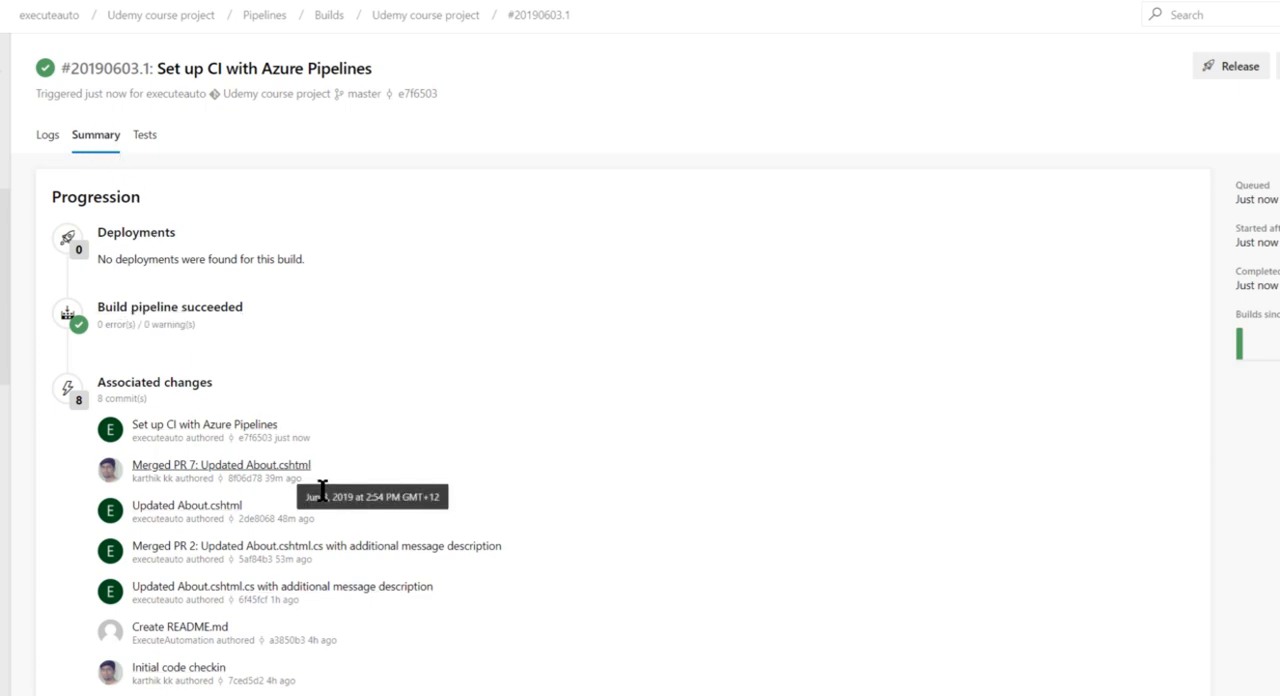
{"action": "left_click", "coordinate": [137, 140]}
{"action": "left_click", "coordinate": [87, 140]}
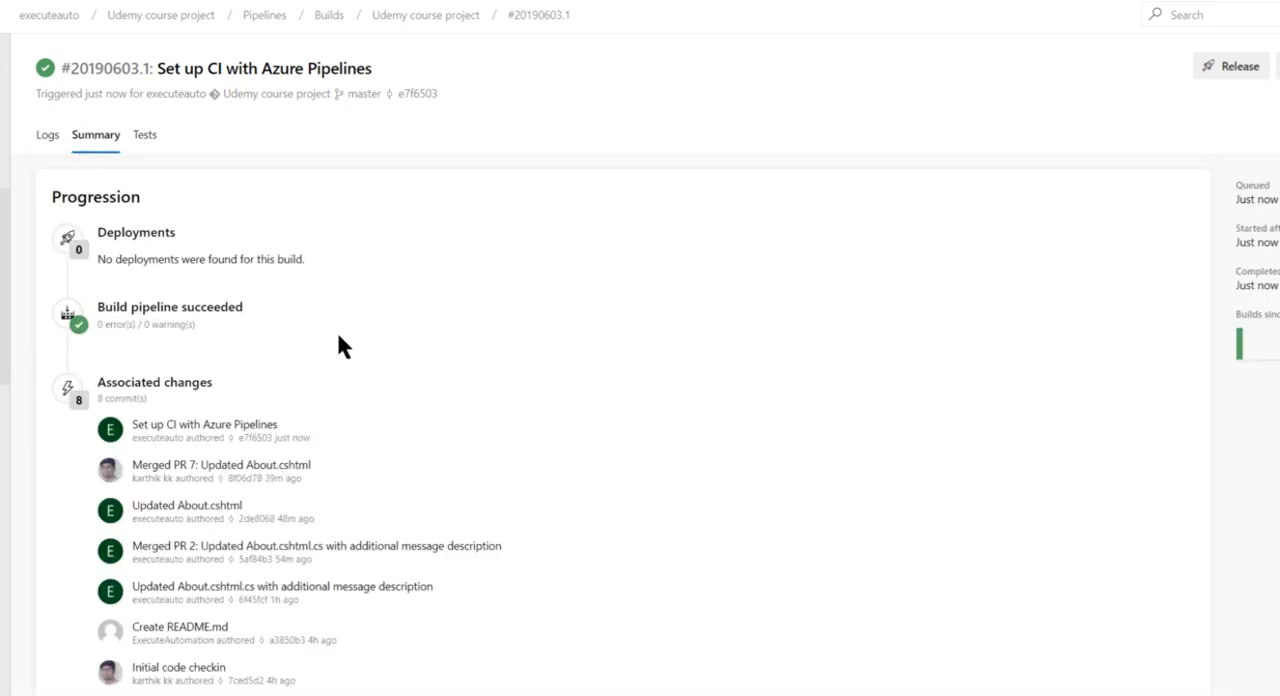
{"action": "left_click", "coordinate": [48, 136]}
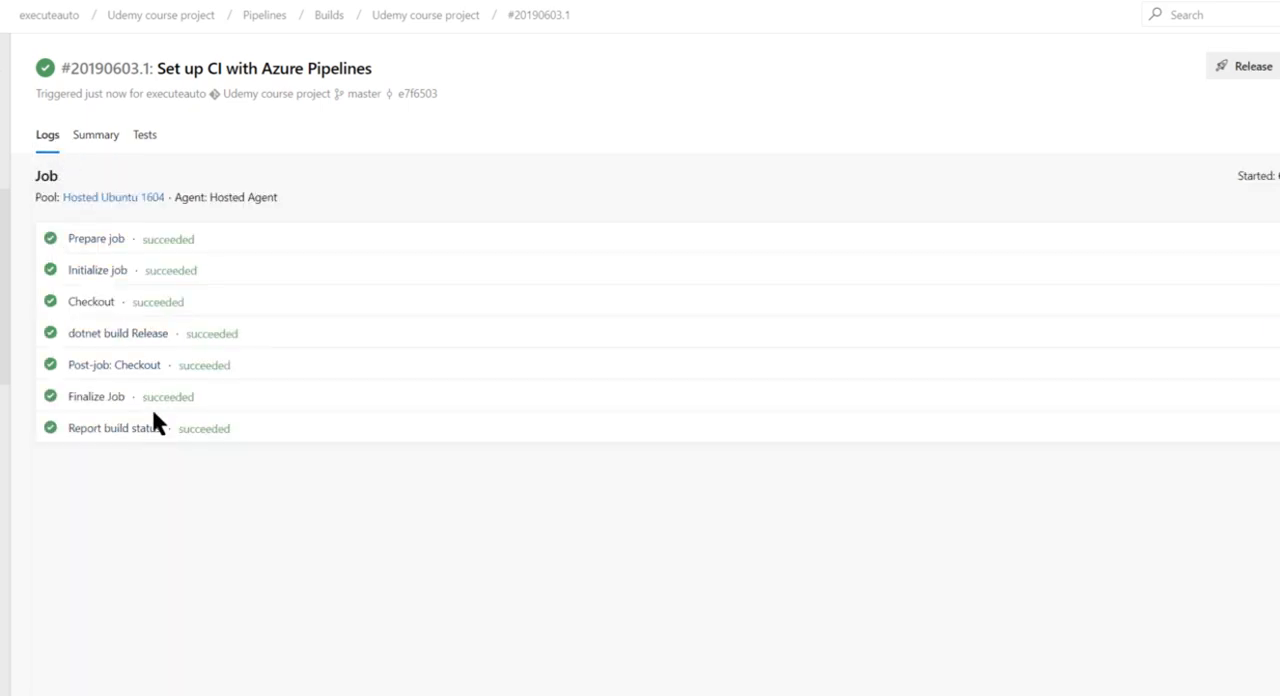
{"action": "left_click", "coordinate": [97, 136]}
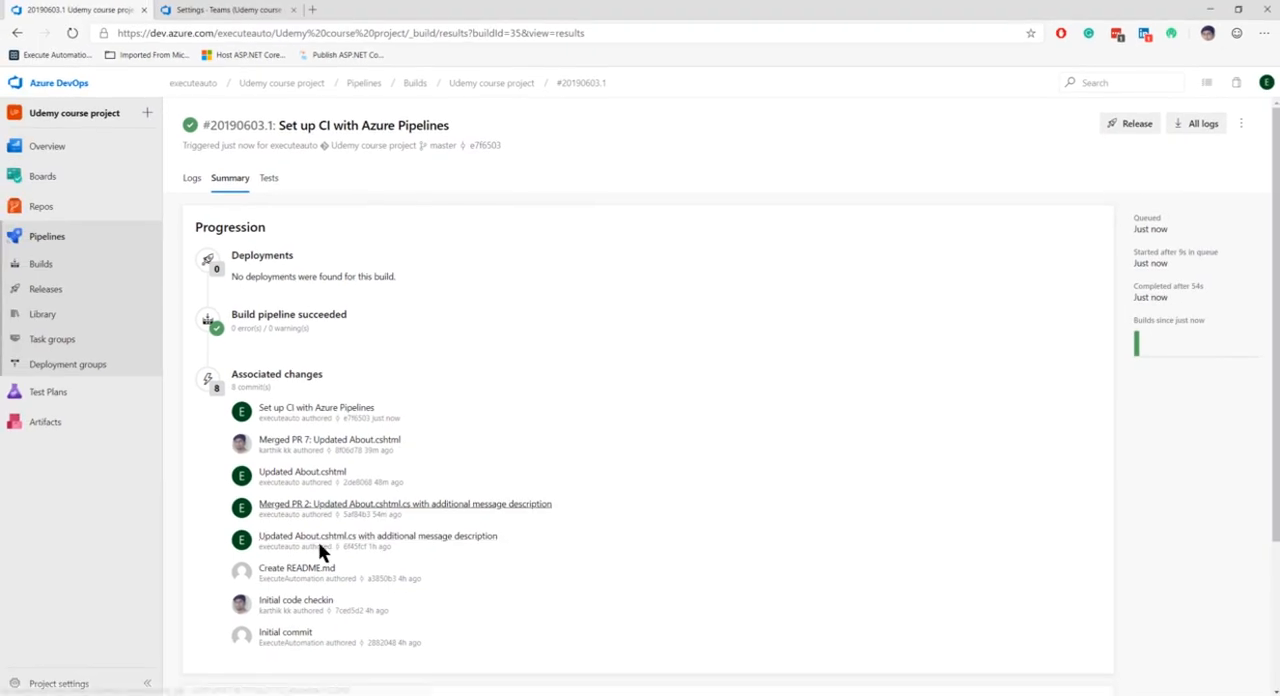
{"action": "scroll", "coordinate": [296, 530], "scroll_direction": "down", "scroll_amount": 1}
{"action": "scroll", "coordinate": [314, 520], "scroll_direction": "down", "scroll_amount": 2}
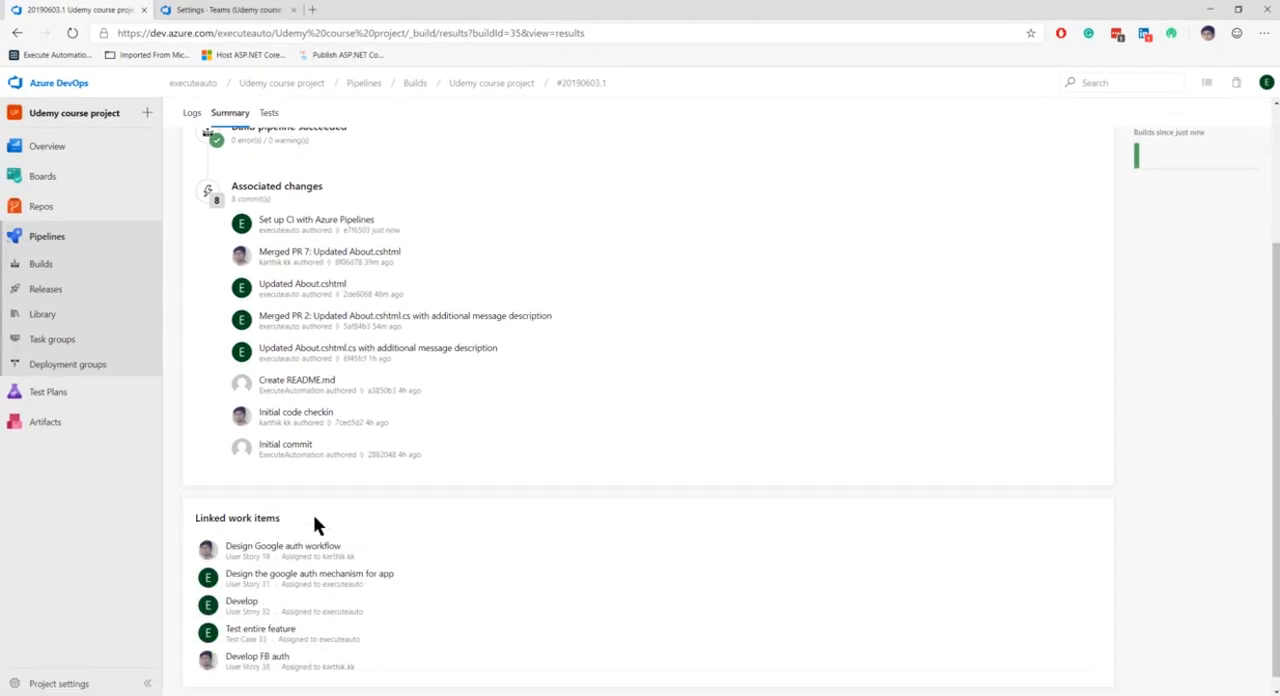
{"action": "scroll", "coordinate": [314, 515], "scroll_direction": "up", "scroll_amount": 3}
Return to the builds overview and look through the folder view, the Udemy course project pipeline's analytics, its further options and its history
{"action": "left_click", "coordinate": [41, 264]}
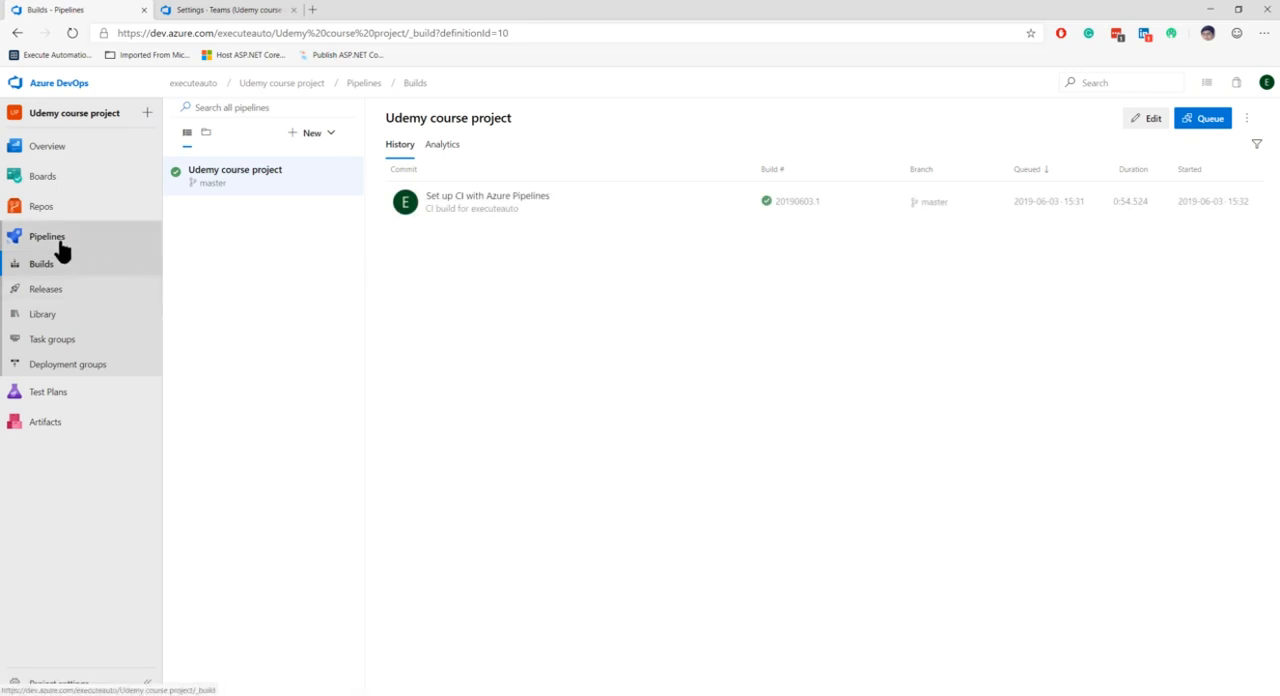
{"action": "left_click", "coordinate": [205, 134]}
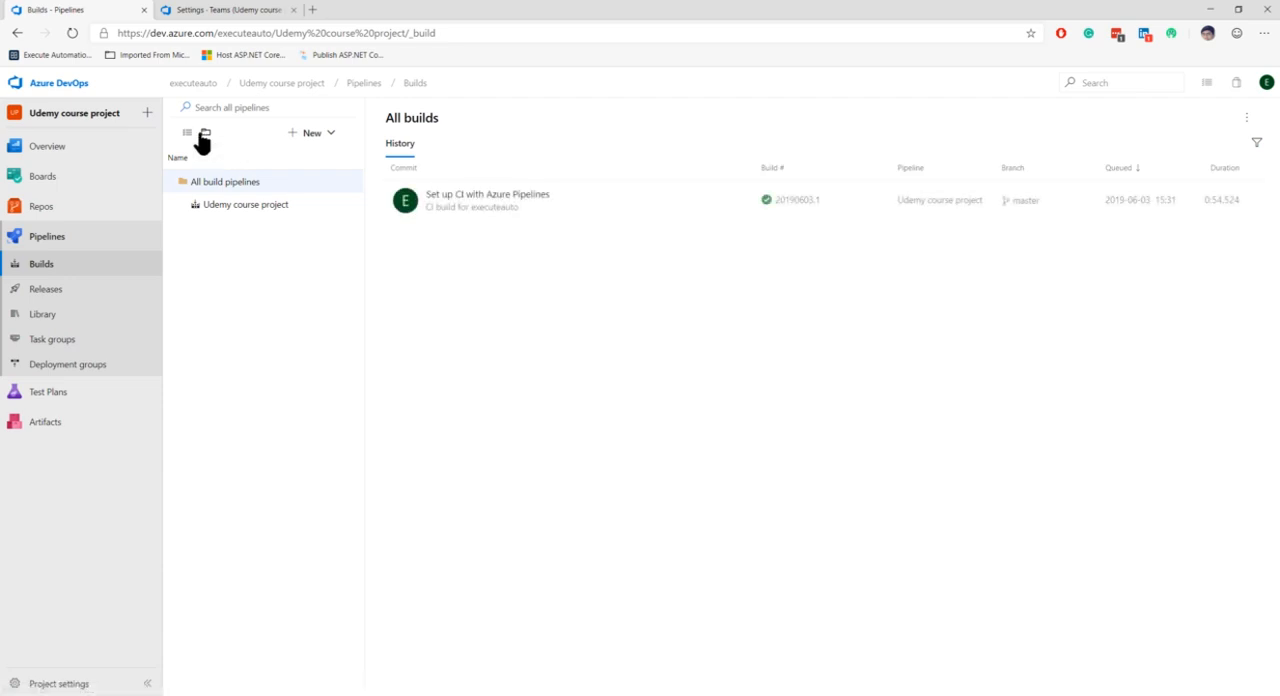
{"action": "left_click", "coordinate": [187, 134]}
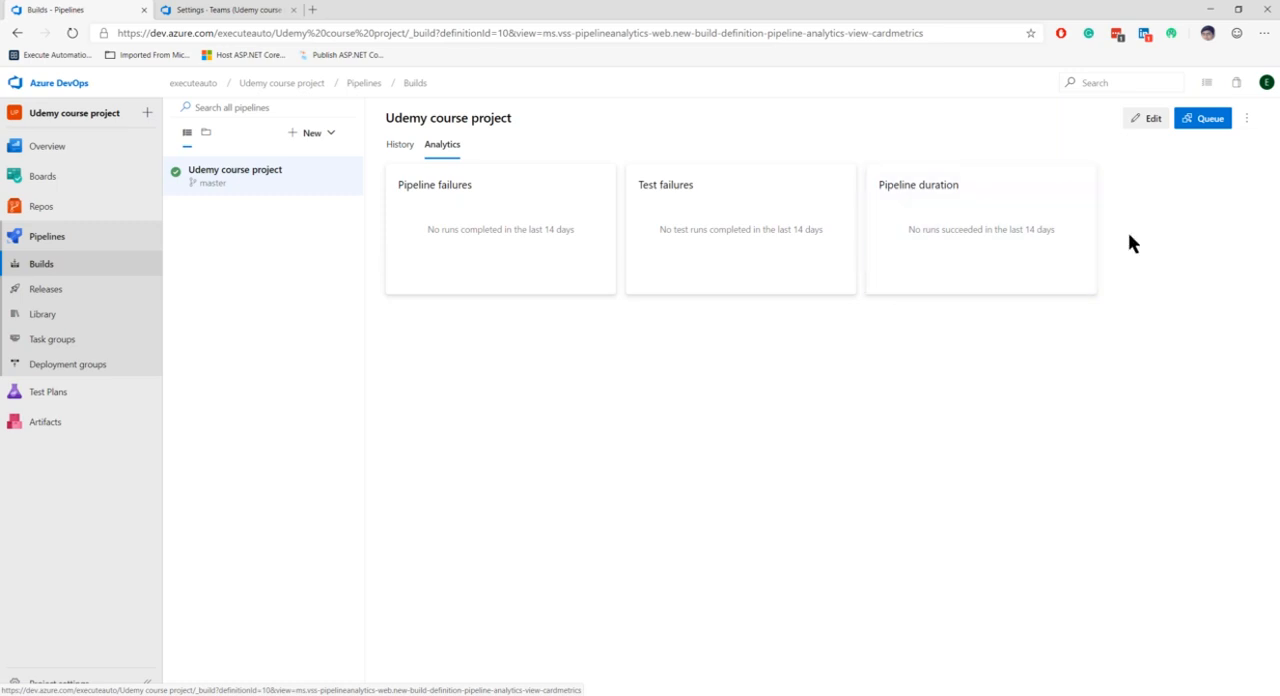
{"action": "left_click", "coordinate": [1247, 120]}
{"action": "left_click", "coordinate": [840, 452]}
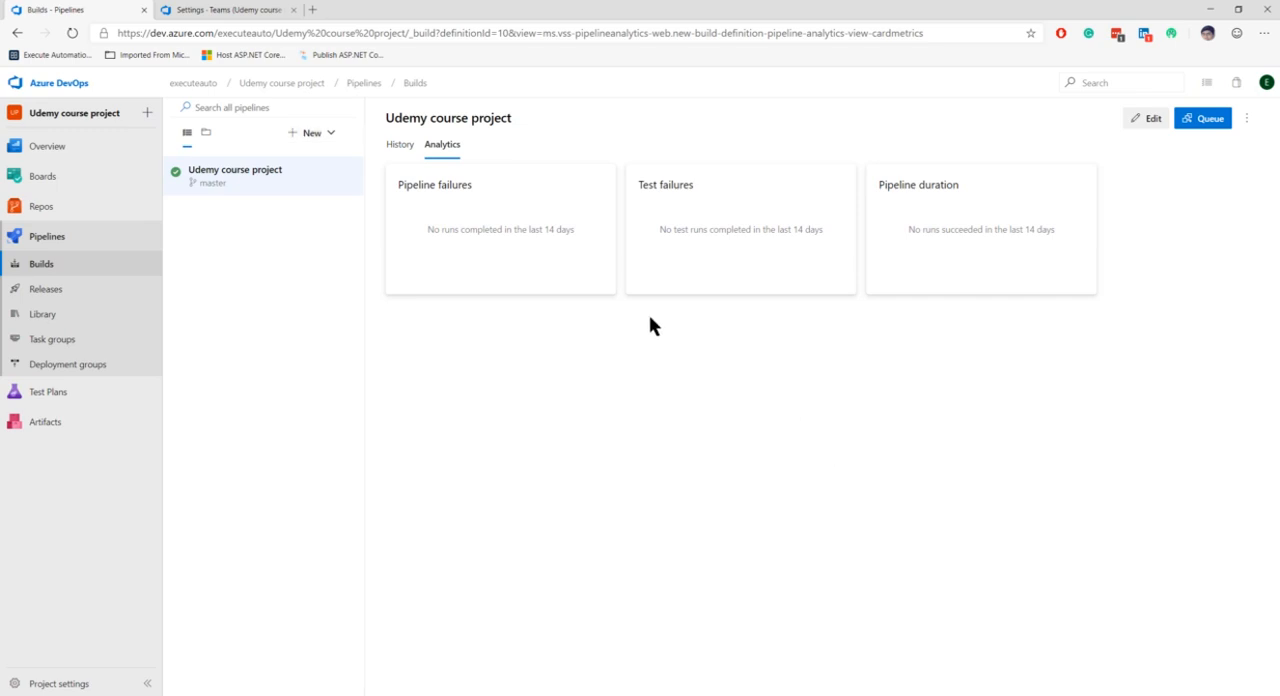
{"action": "left_click", "coordinate": [400, 145]}
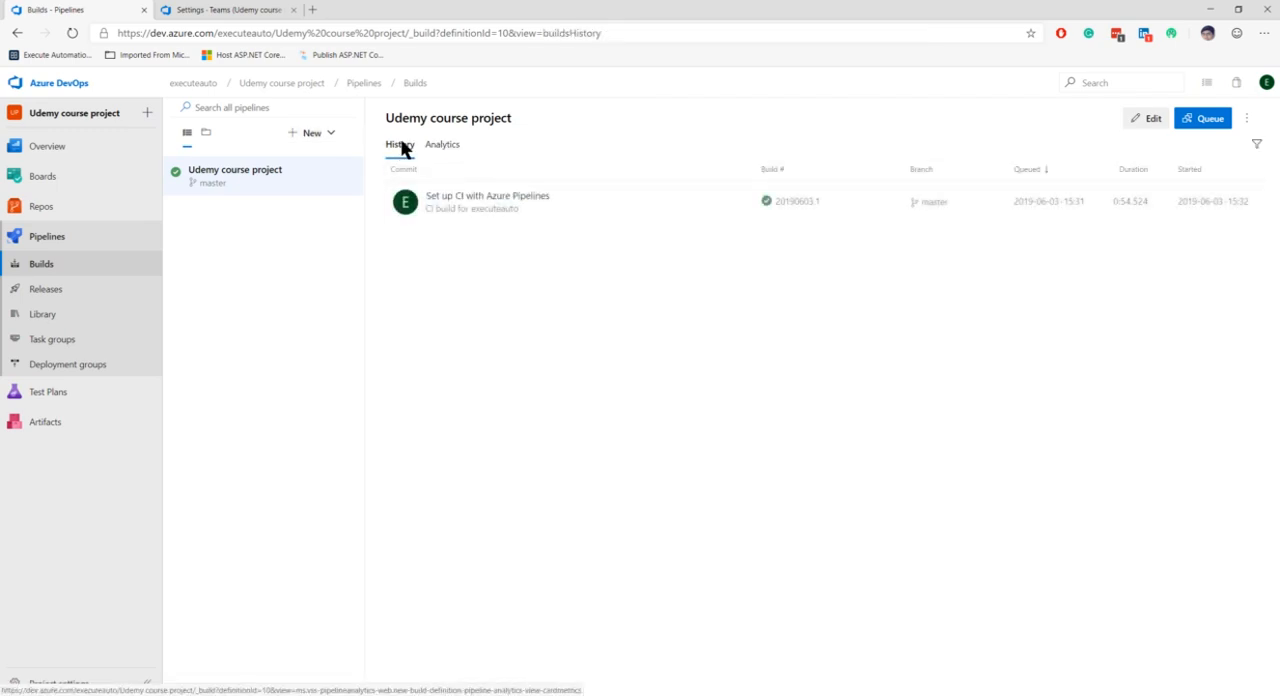
Open the Udemy course project pipeline for editing and examine the pool and steps sections of azure-pipelines.yml
{"action": "left_click", "coordinate": [1147, 121]}
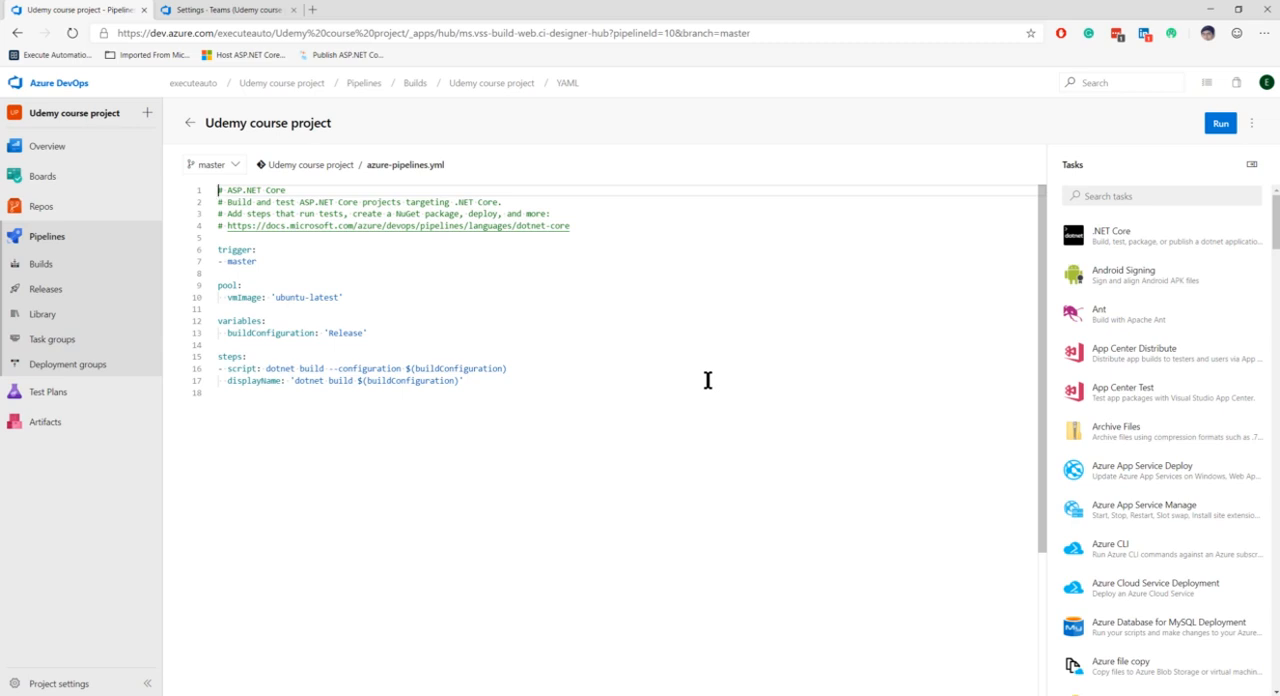
{"action": "left_click", "coordinate": [482, 392]}
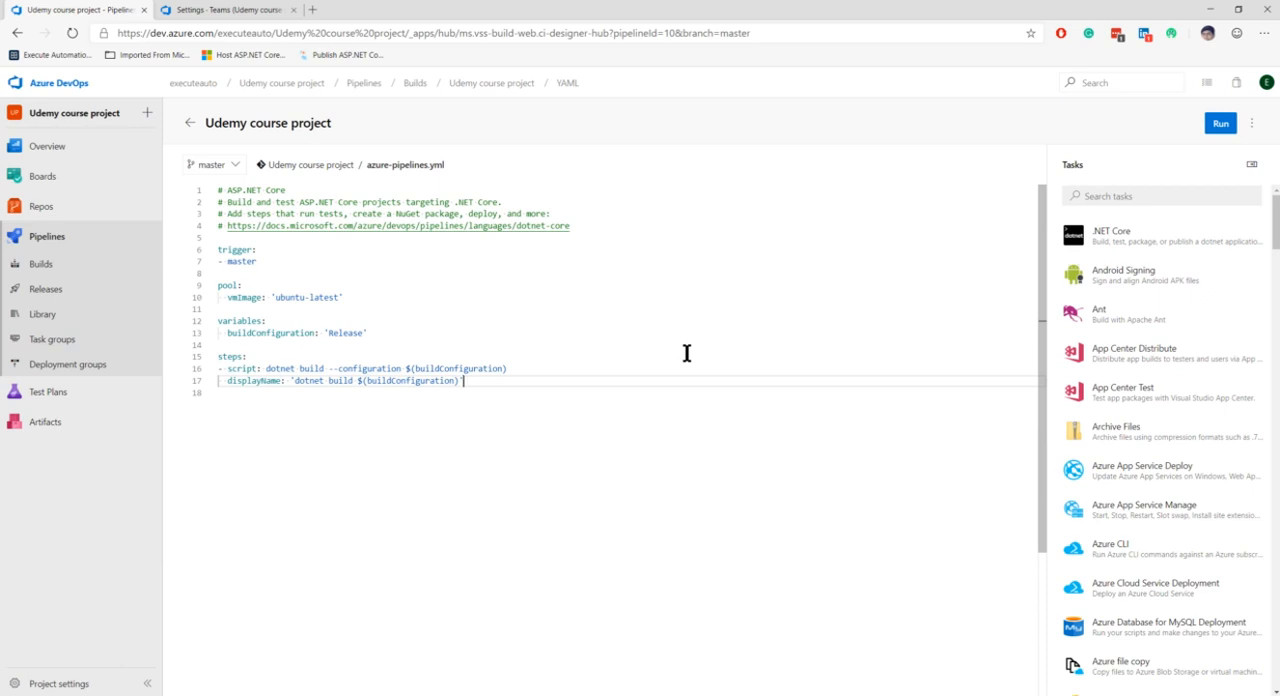
{"action": "left_click", "coordinate": [298, 284]}
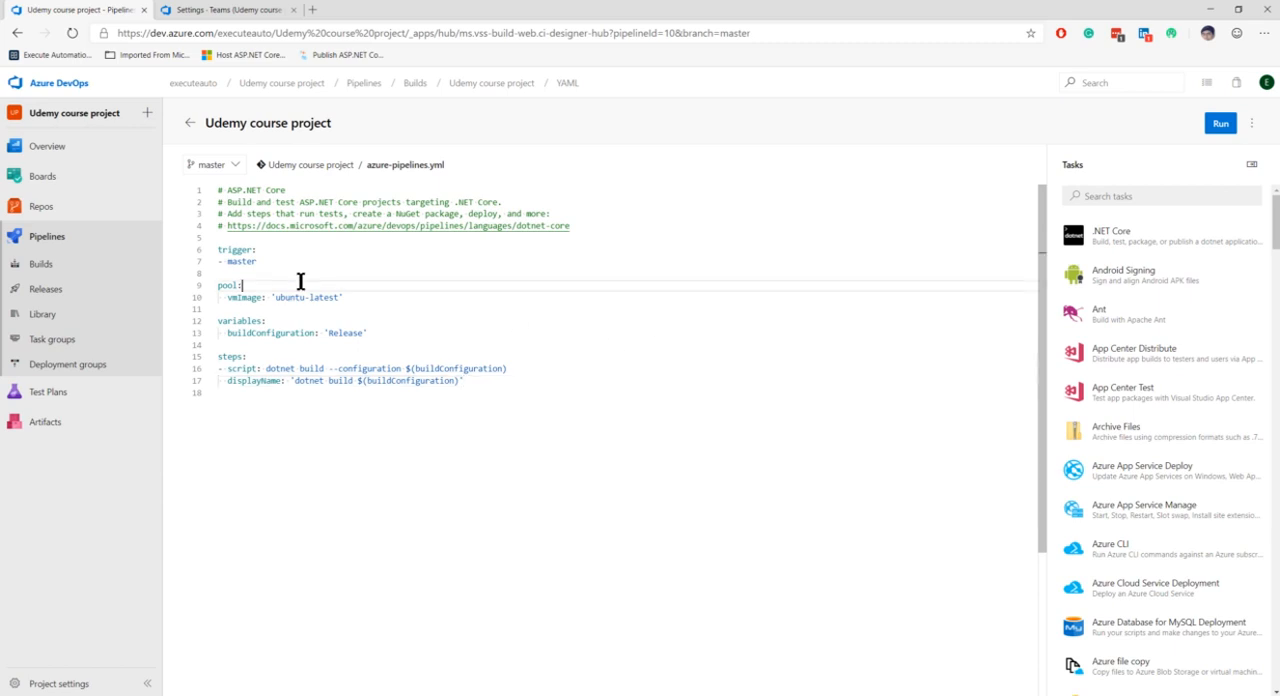
Return to the pipeline's build history, open the "Set up CI with Azure Pipelines" build and duplicate its browser tab
{"action": "left_click", "coordinate": [414, 83]}
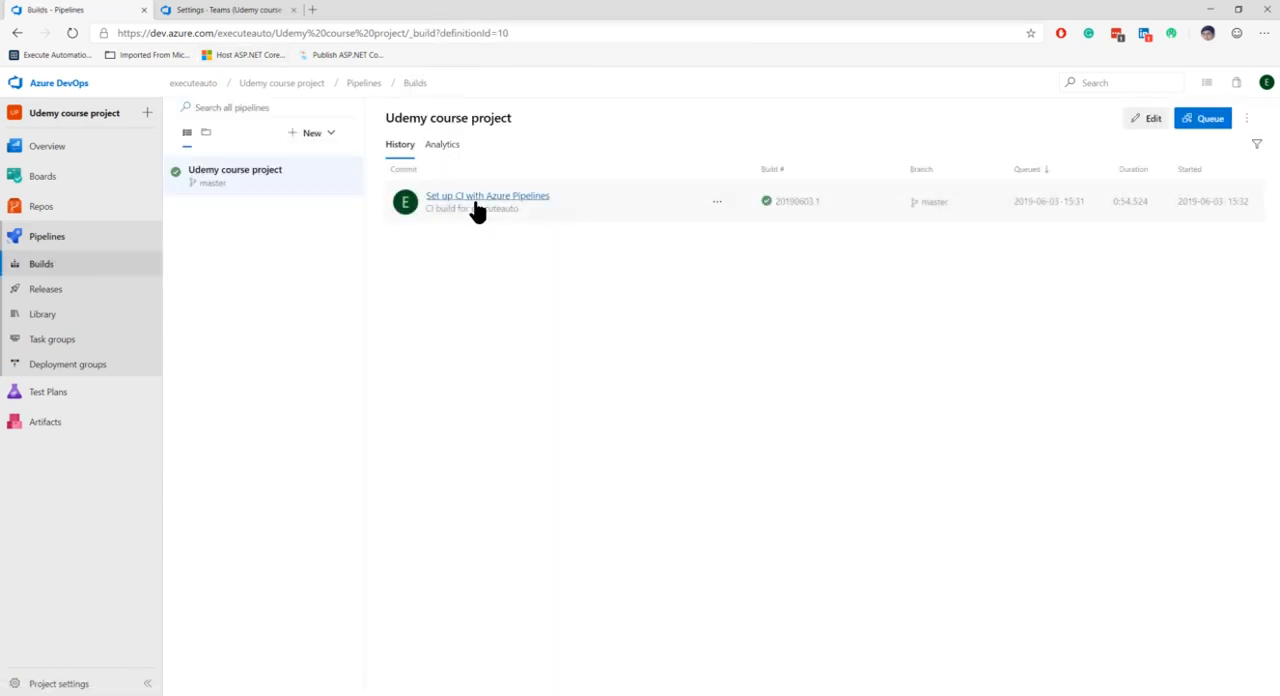
{"action": "left_click", "coordinate": [448, 198]}
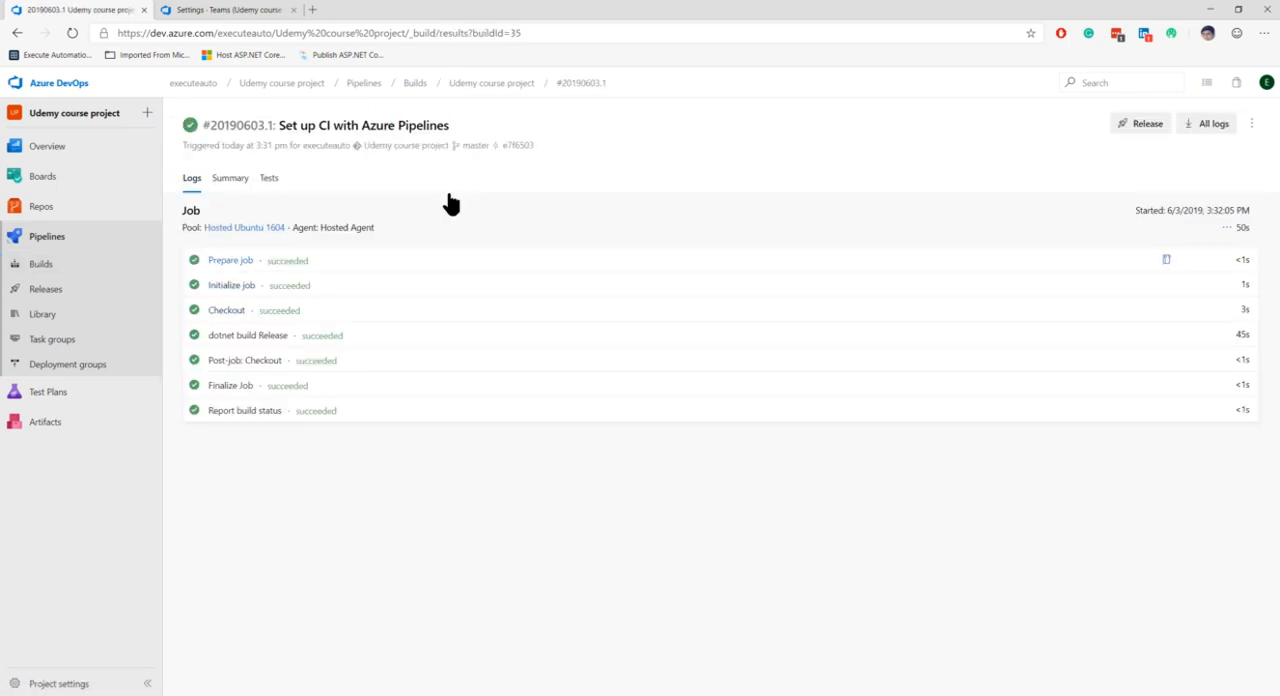
{"action": "right_click", "coordinate": [130, 20]}
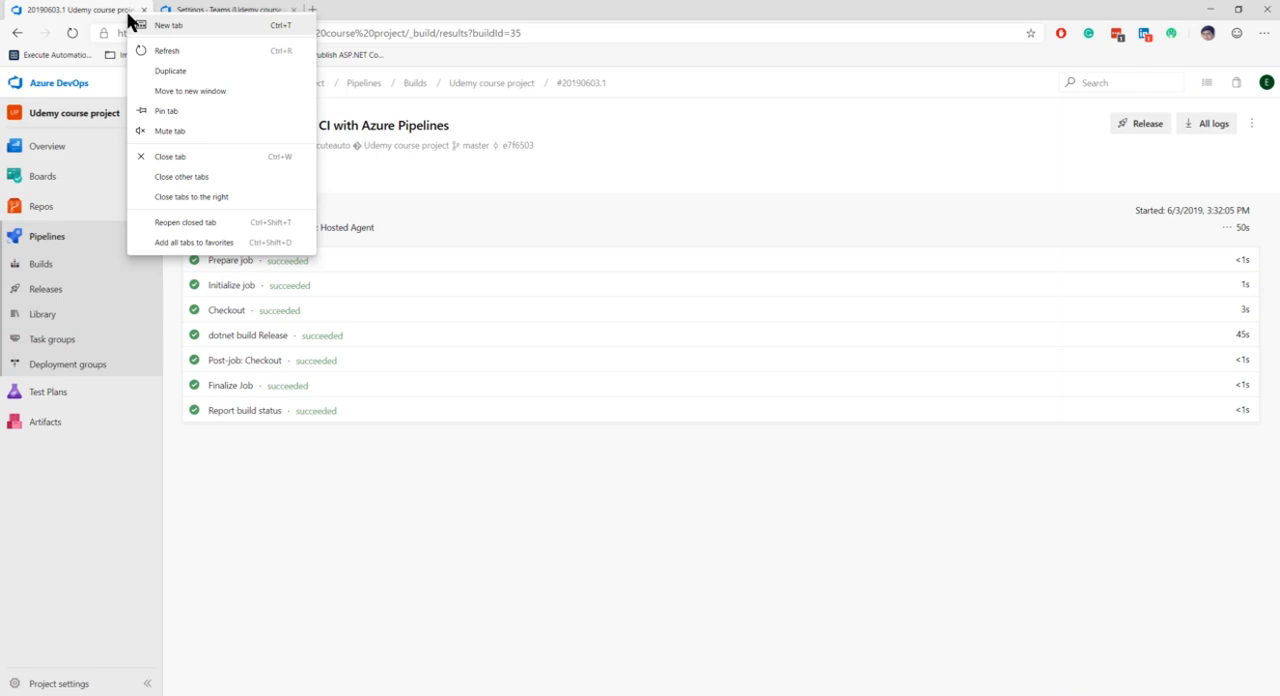
{"action": "left_click", "coordinate": [168, 71]}
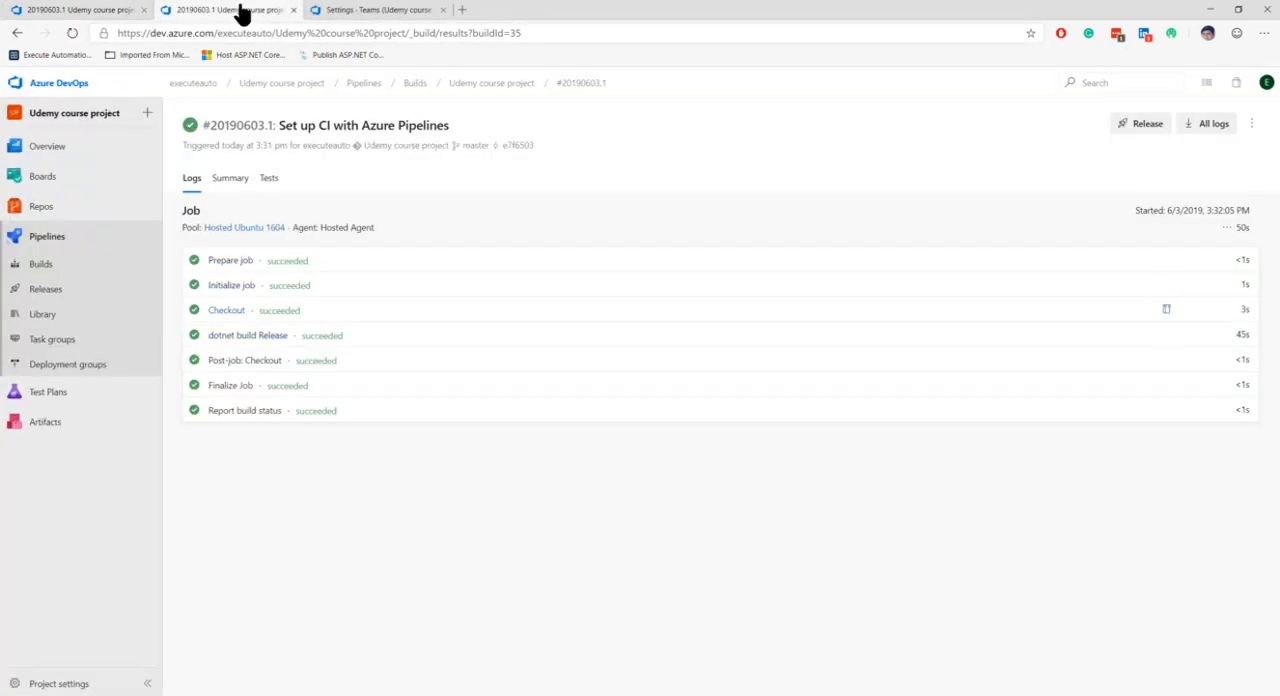
In the dotnet build Release task's detailed log, examine the package restore paths of SeleniumTest.csproj and EADemoApp.csproj
{"action": "left_click", "coordinate": [247, 336]}
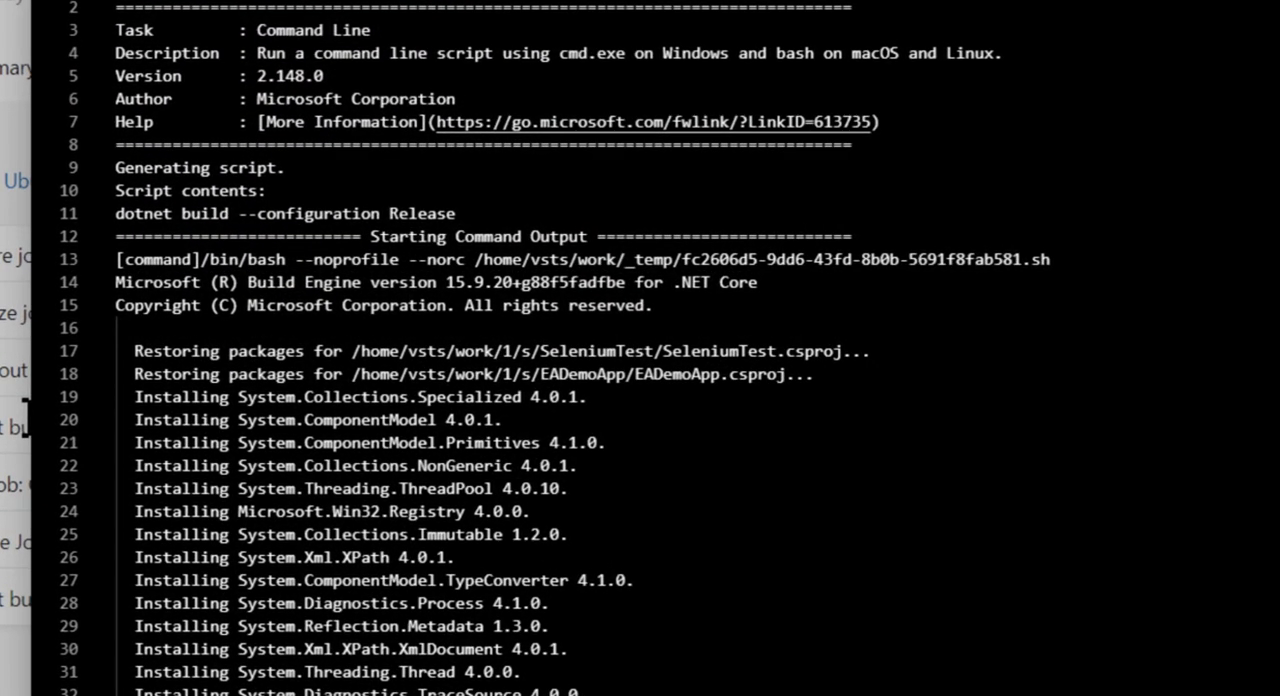
{"action": "left_click_drag", "start_coordinate": [354, 355], "coordinate": [764, 358]}
{"action": "left_click", "coordinate": [554, 352]}
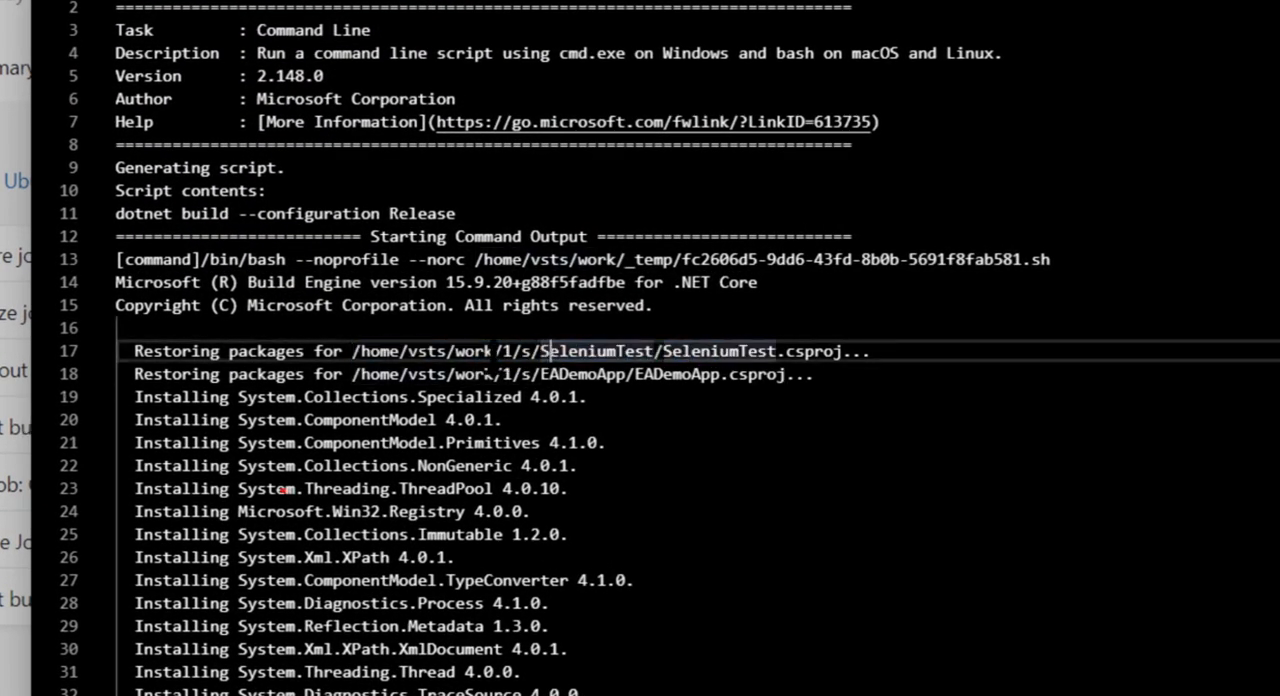
{"action": "left_click_drag", "start_coordinate": [494, 353], "coordinate": [660, 352]}
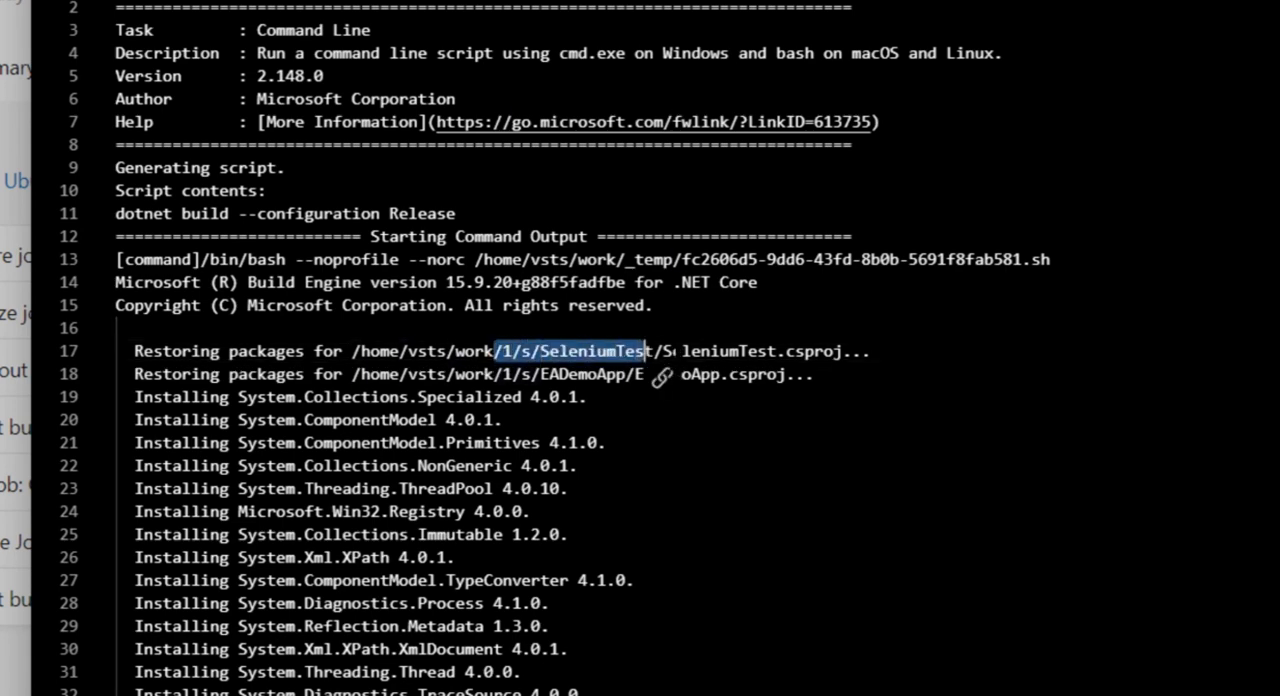
{"action": "left_click", "coordinate": [711, 352]}
{"action": "left_click_drag", "start_coordinate": [540, 352], "coordinate": [794, 352]}
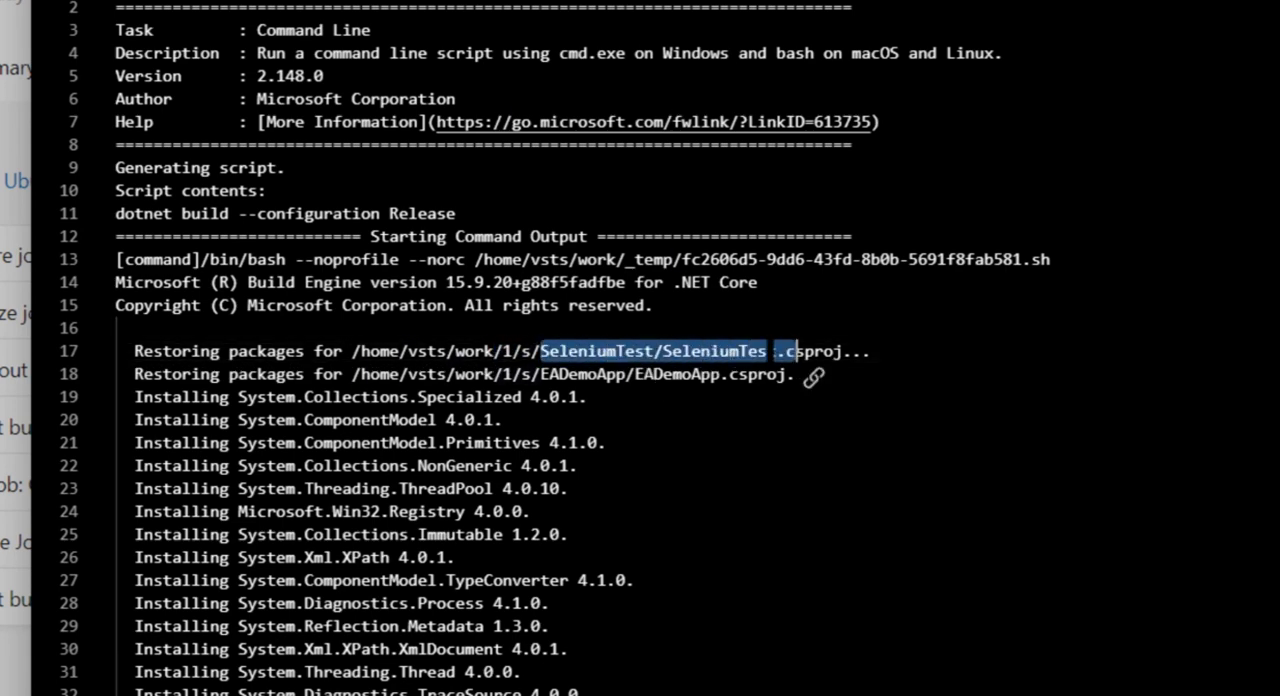
{"action": "left_click_drag", "start_coordinate": [512, 374], "coordinate": [786, 376]}
{"action": "left_click", "coordinate": [740, 418]}
{"action": "left_click_drag", "start_coordinate": [512, 374], "coordinate": [782, 372]}
{"action": "left_click", "coordinate": [503, 372]}
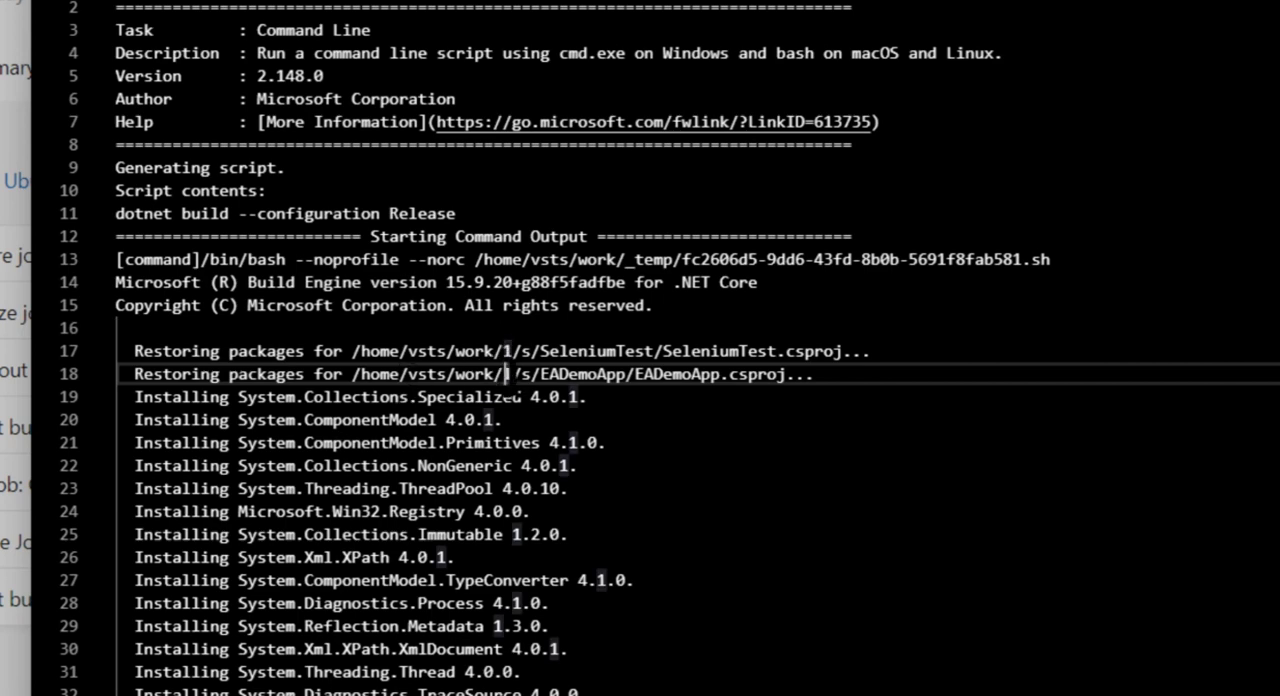
{"action": "left_click_drag", "start_coordinate": [505, 374], "coordinate": [785, 374]}
{"action": "key", "text": "ctrl+c"}
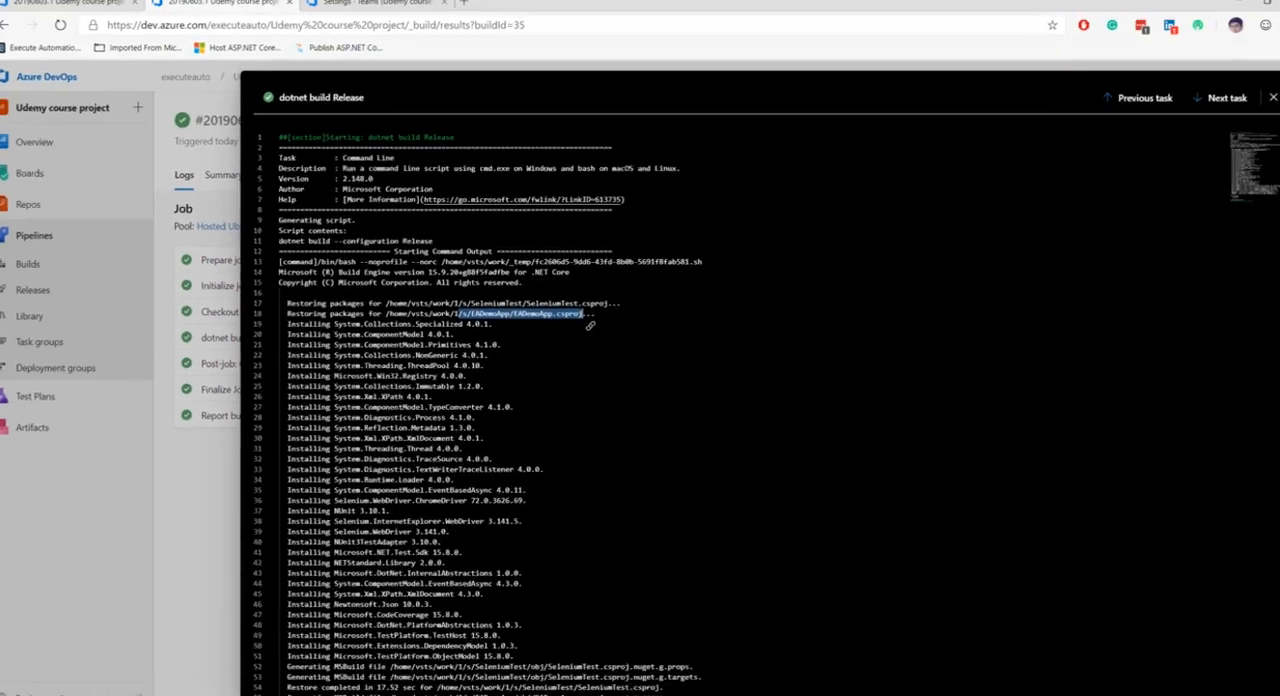
In the first build results browser tab, return to the builds overview and open the Udemy course project pipeline for editing
{"action": "left_click", "coordinate": [104, 17]}
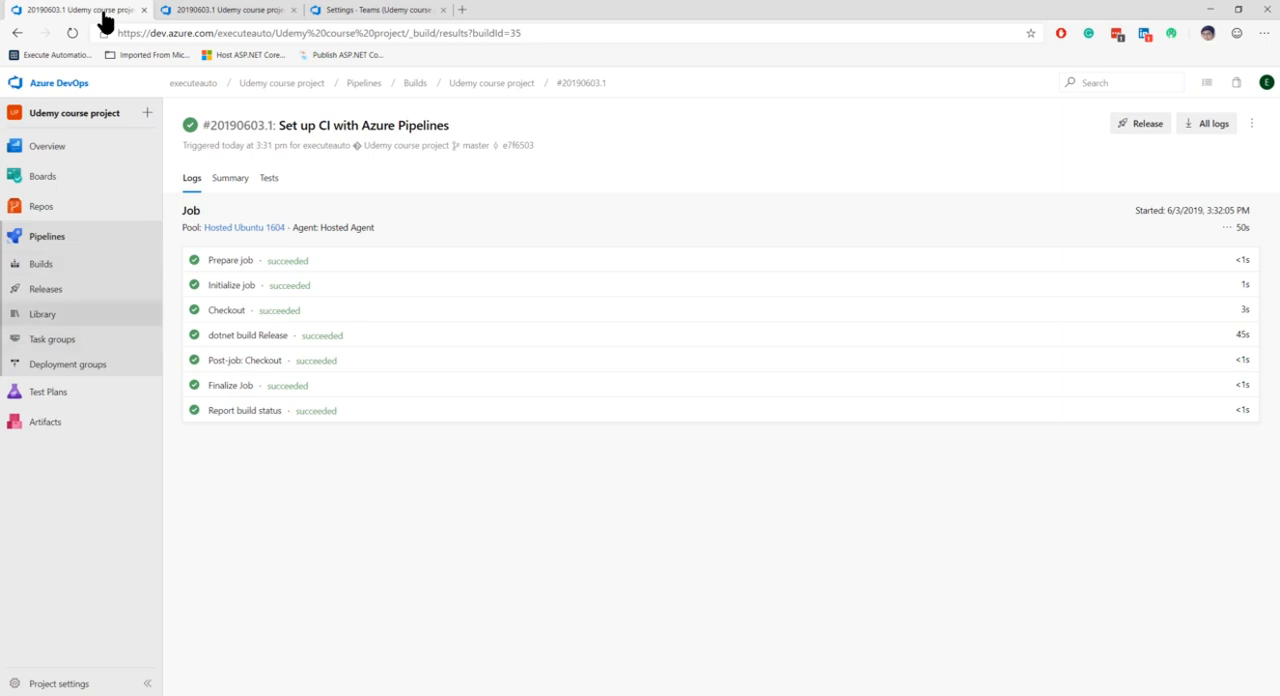
{"action": "left_click", "coordinate": [41, 264]}
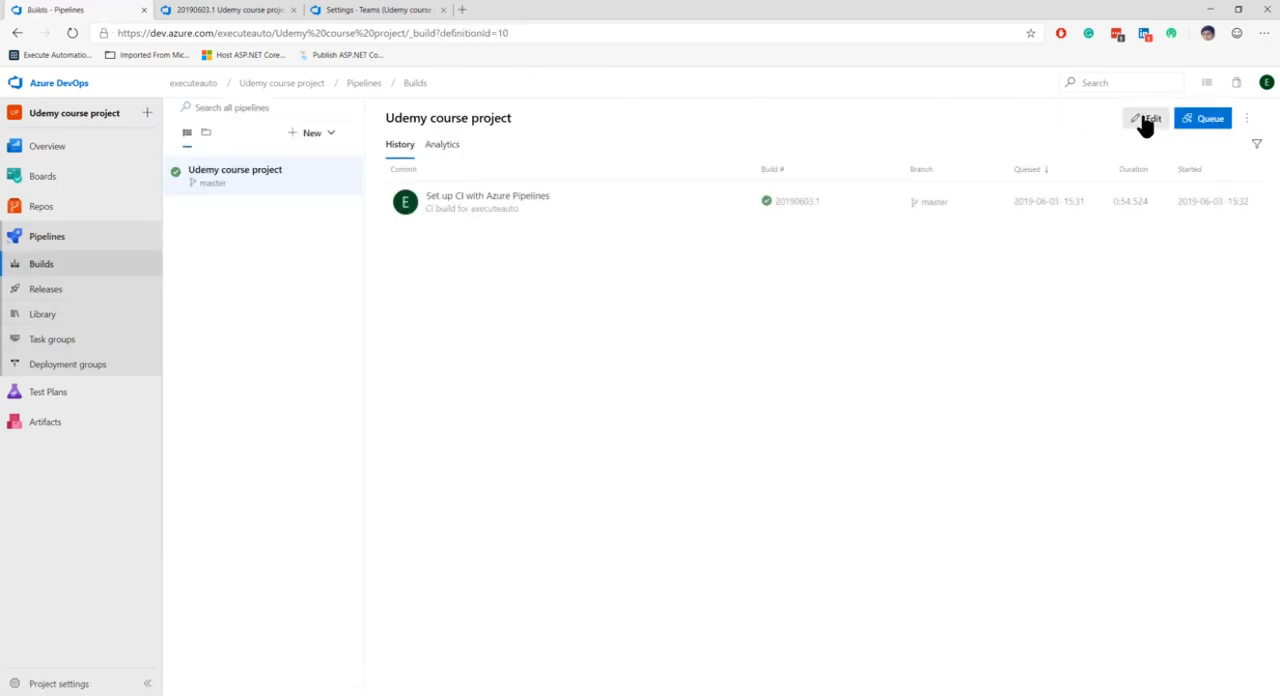
{"action": "left_click", "coordinate": [1145, 119]}
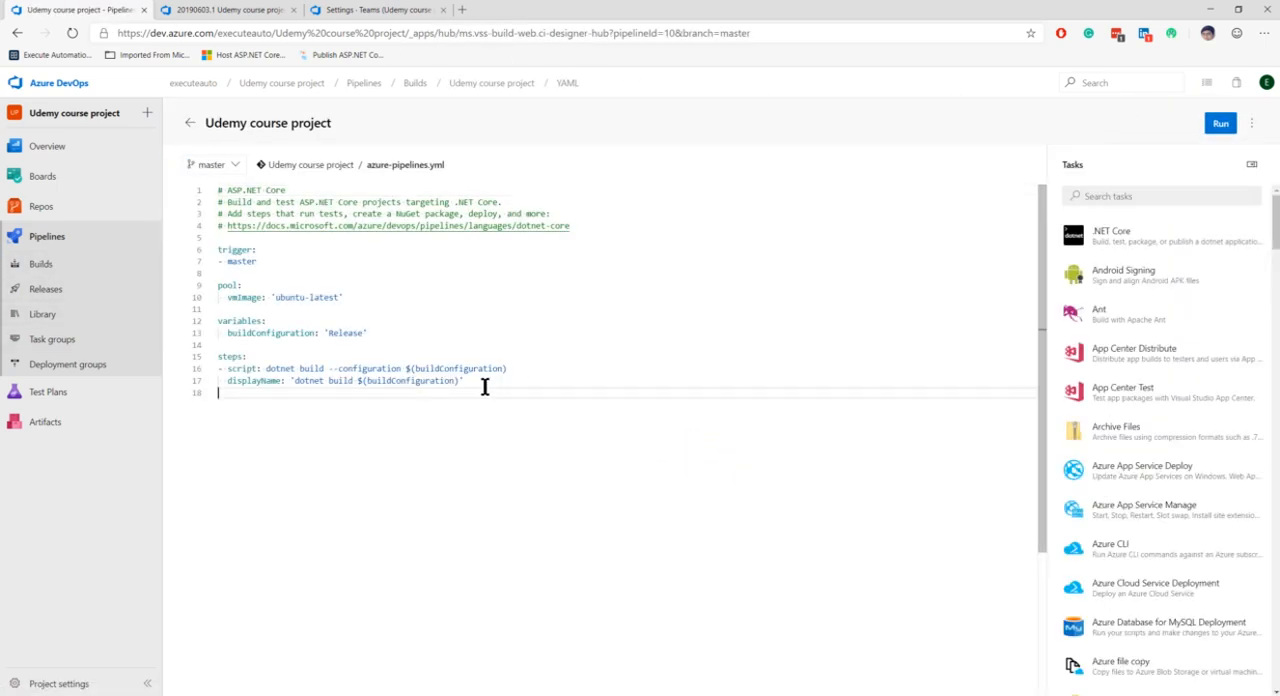
Add a blank line at the end of azure-pipelines.yml, search the tasks for "copy" and open the Copy Files task
{"action": "key", "text": "Return"}
{"action": "left_click", "coordinate": [1129, 194]}
{"action": "type", "text": "co"}
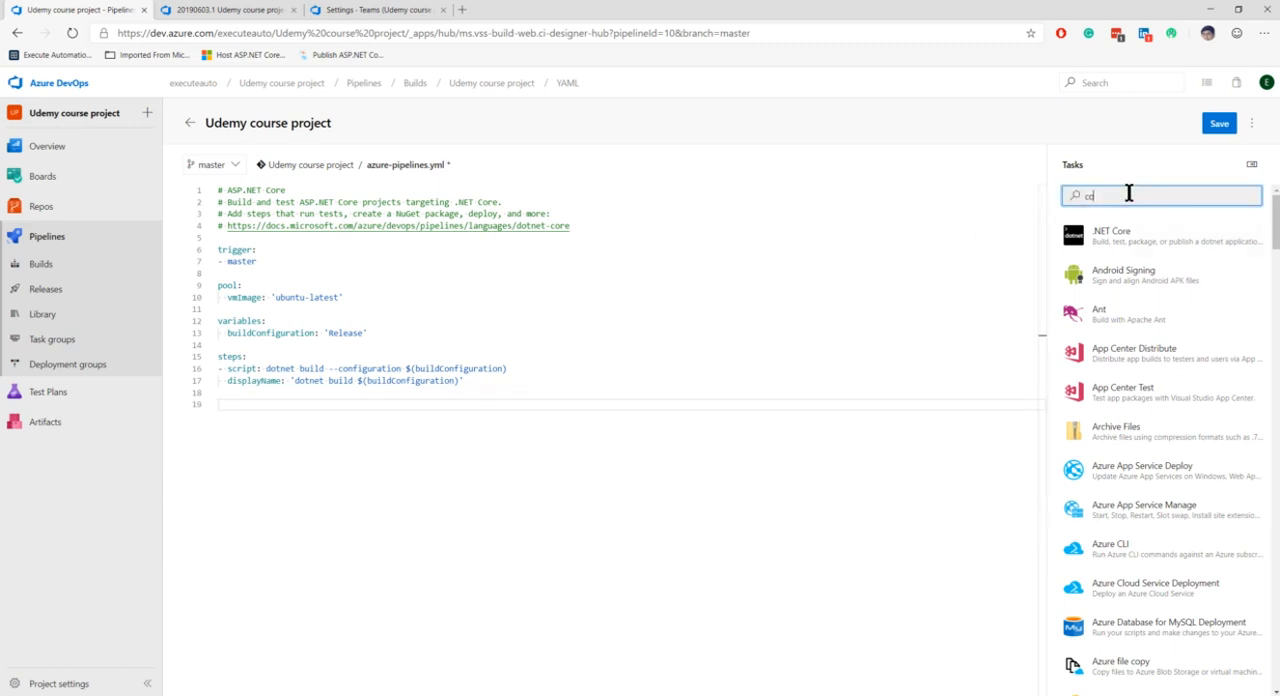
{"action": "type", "text": "upy"}
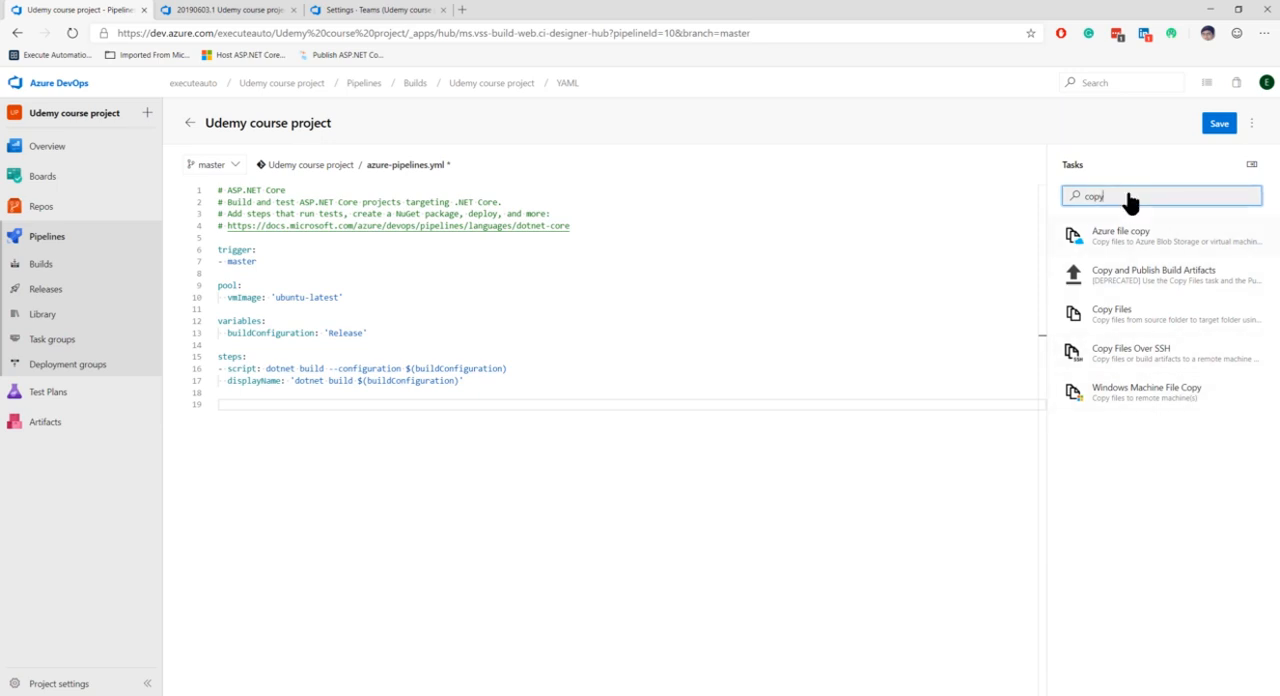
{"action": "left_click", "coordinate": [1125, 315]}
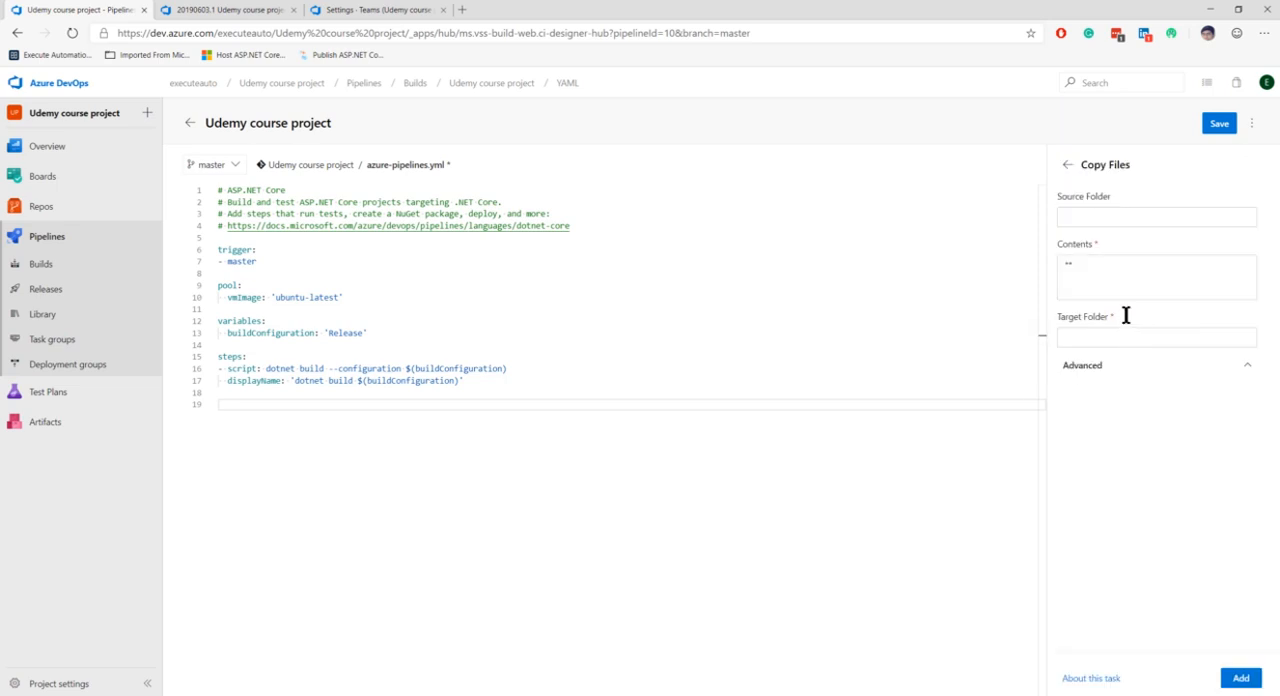
Enter $(agent.builddirectory)/ as the Copy Files source folder and append the copied /s/EADemoApp/EADemoApp.csproj path
{"action": "left_click", "coordinate": [1110, 217]}
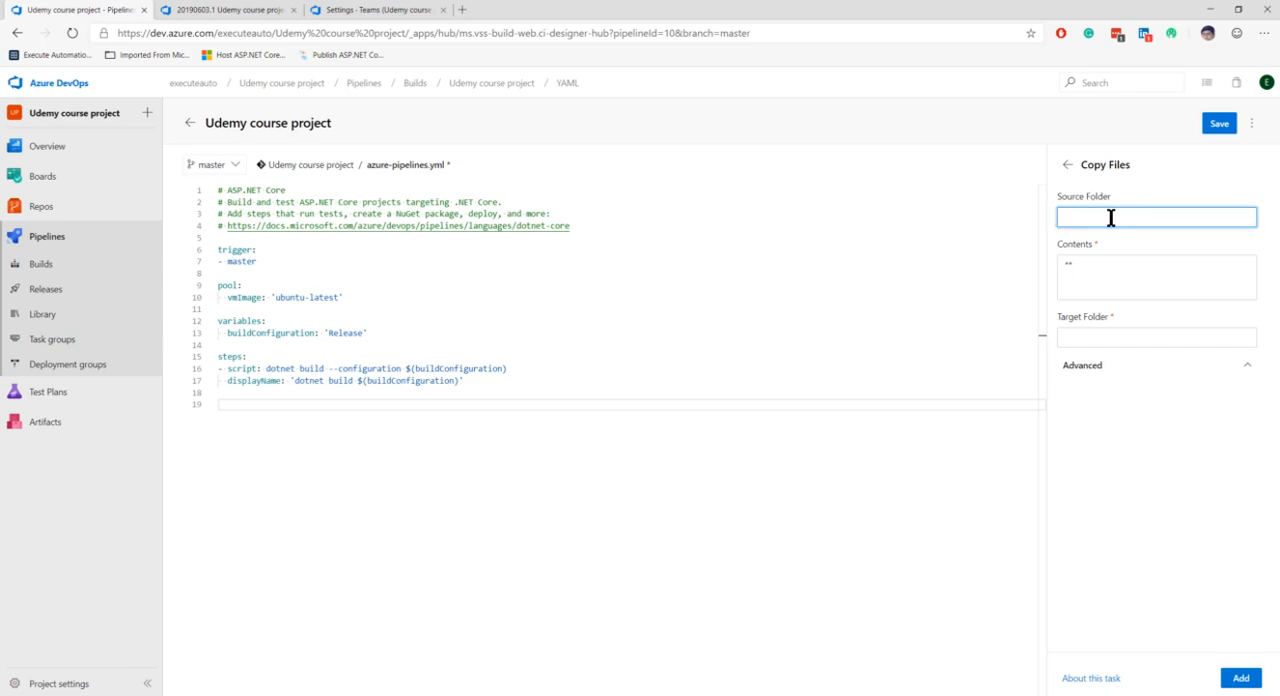
{"action": "type", "text": "$("}
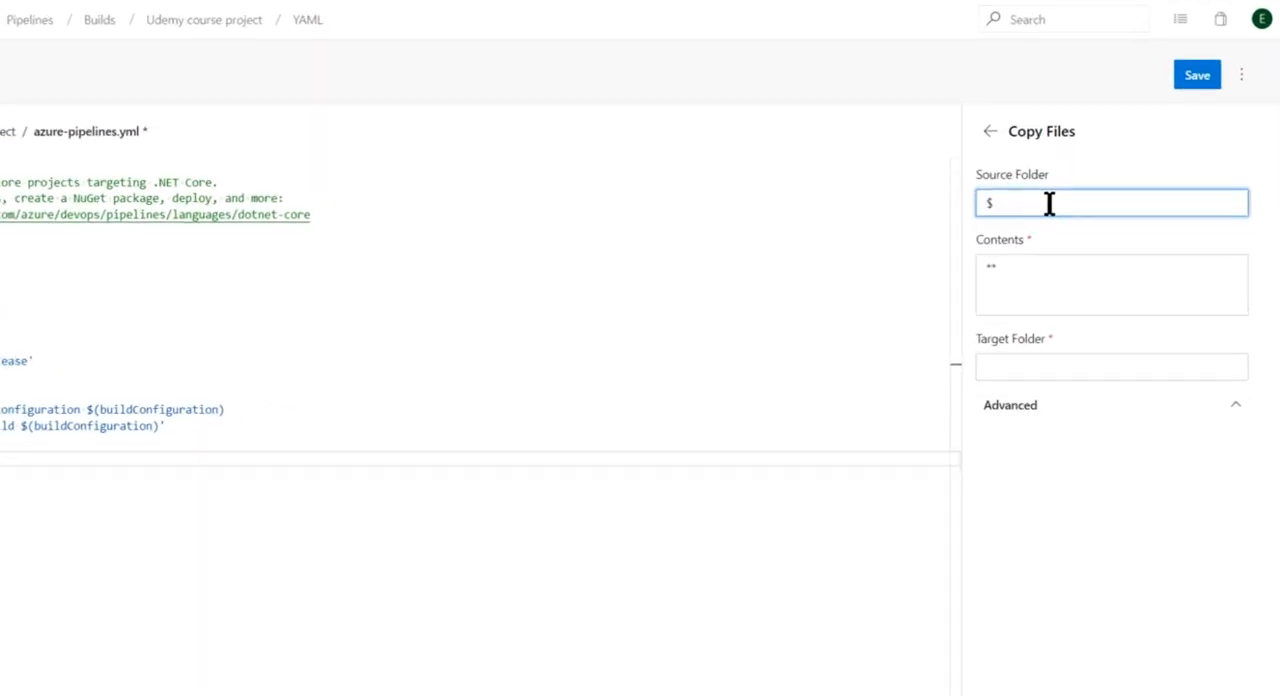
{"action": "type", "text": "agent"}
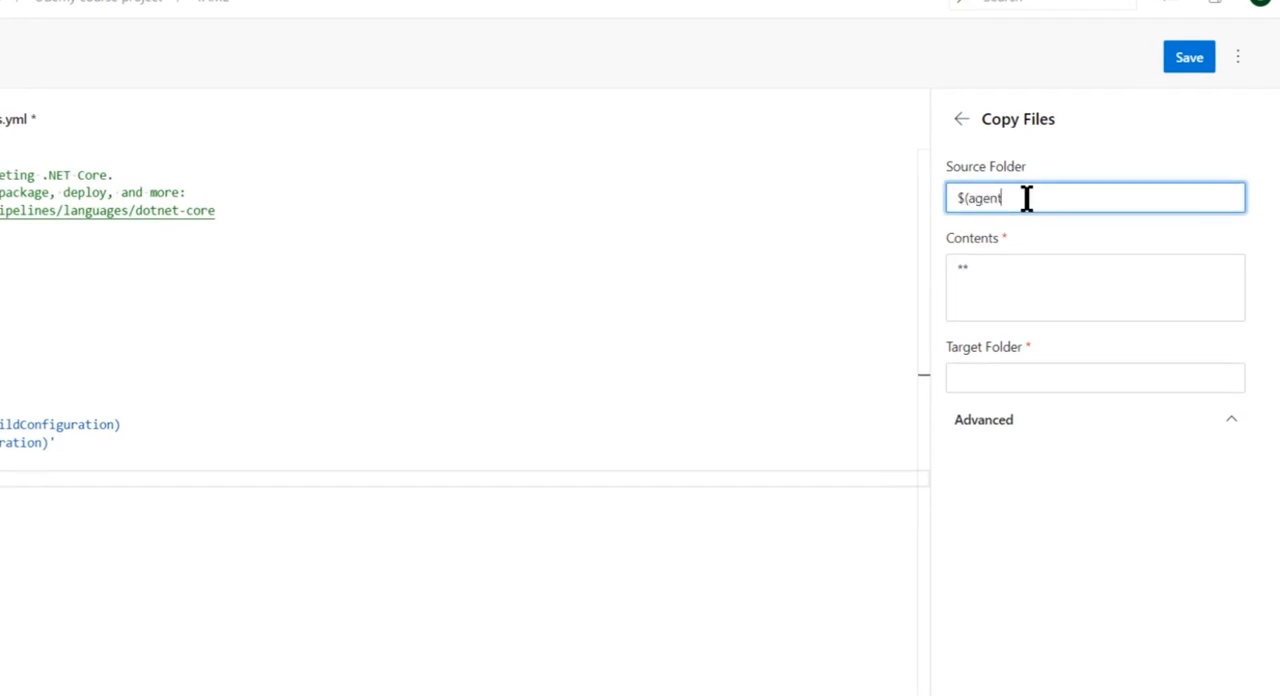
{"action": "type", "text": ".builddirec"}
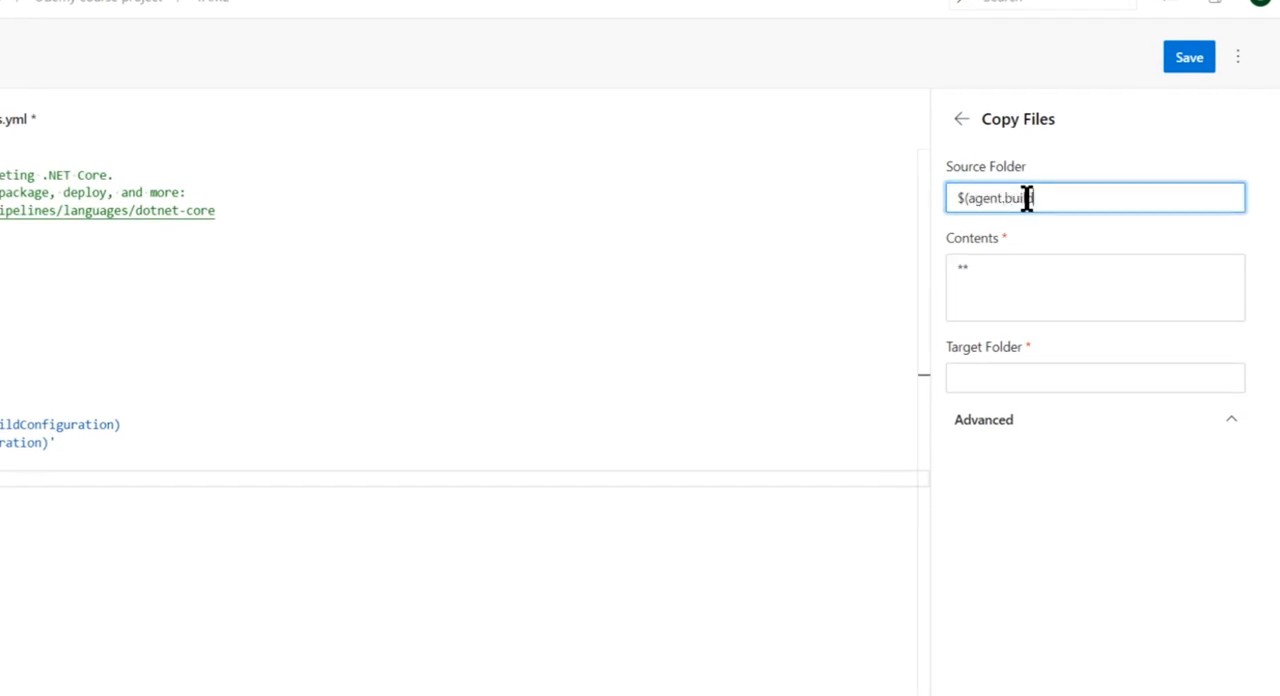
{"action": "type", "text": "tory"}
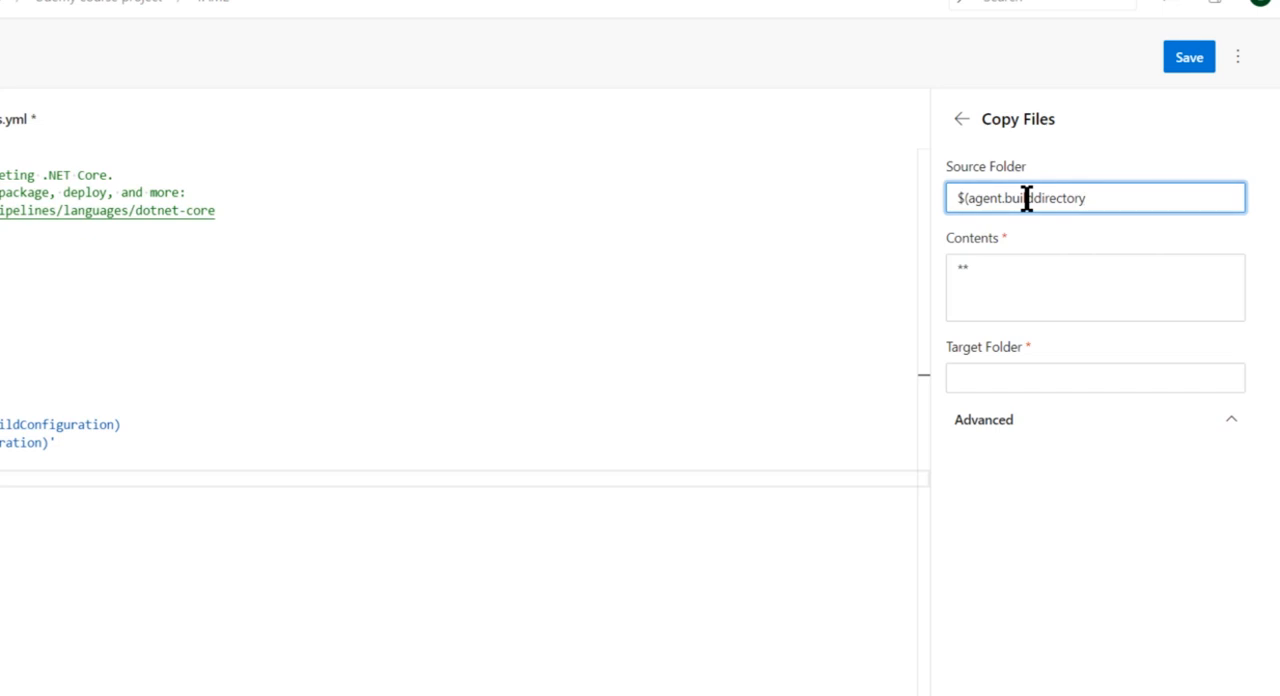
{"action": "type", "text": ")/"}
{"action": "key", "text": "ctrl+v"}
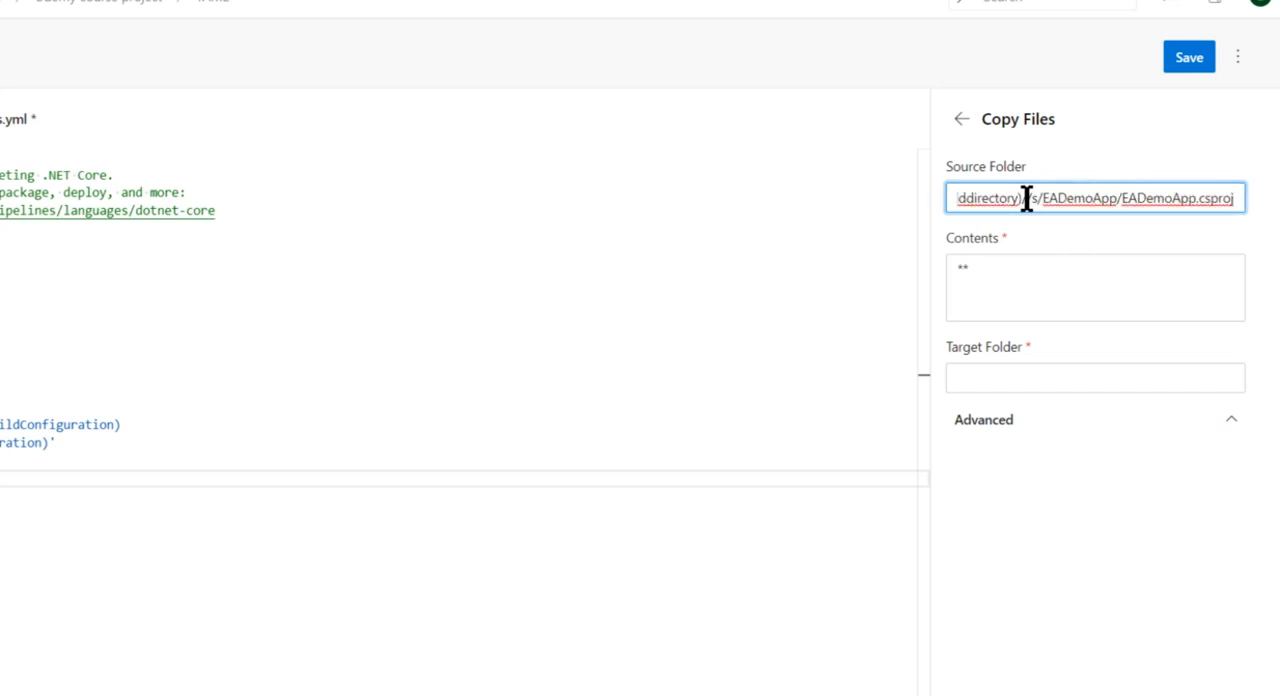
Remove the duplicate slash and the EADemoApp.csproj file name from the source folder, leaving $(agent.builddirectory)/s/EADemoApp/
{"action": "key", "text": "Home"}
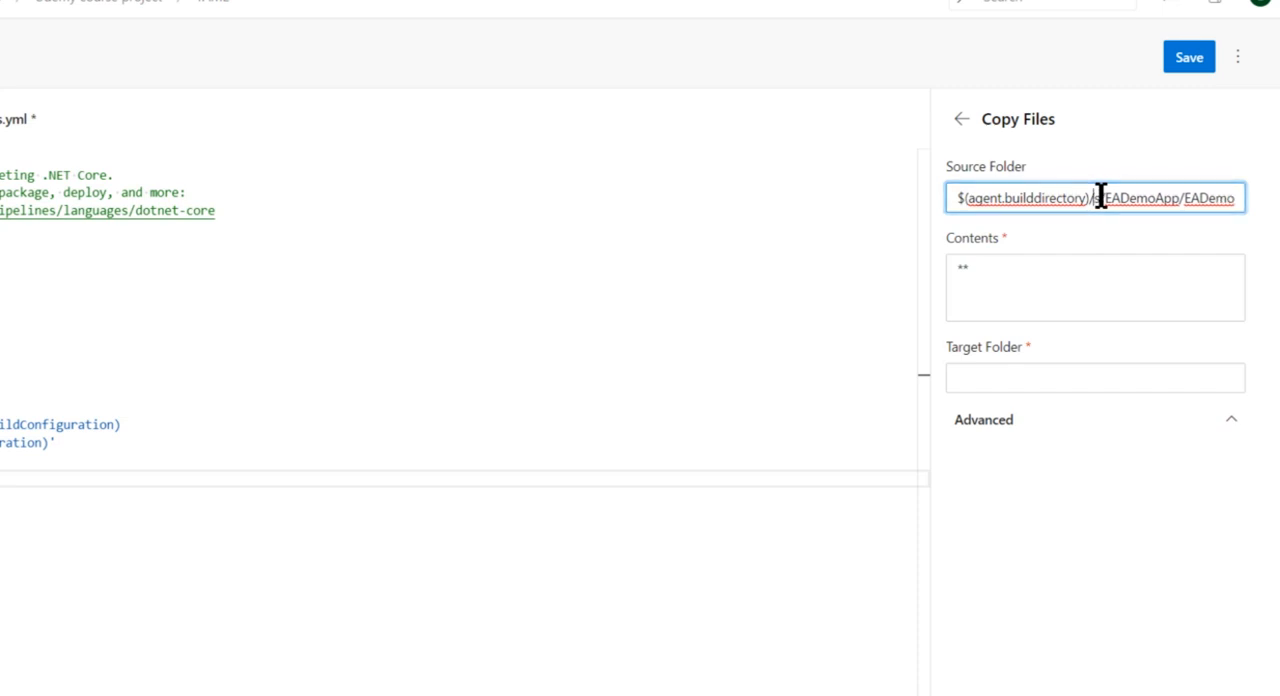
{"action": "key", "text": "End"}
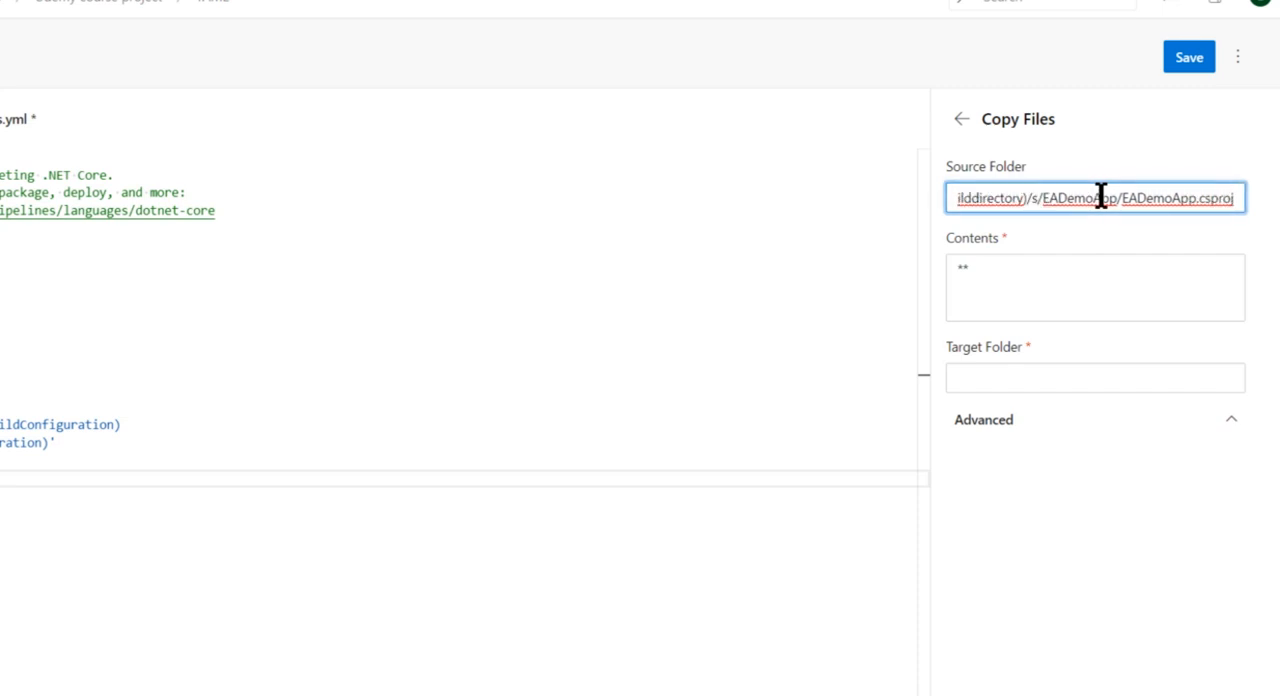
{"action": "key", "text": "ctrl+shift+Left"}
{"action": "key", "text": "ctrl+shift+Left"}
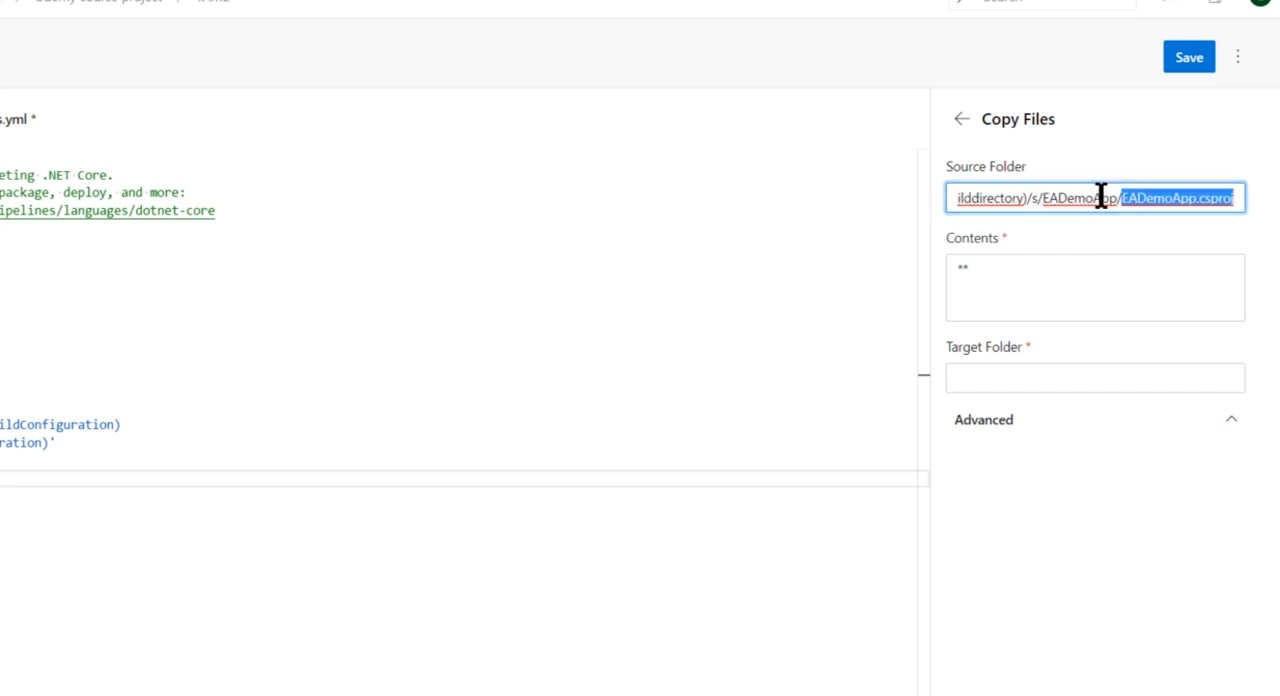
{"action": "key", "text": "BackSpace"}
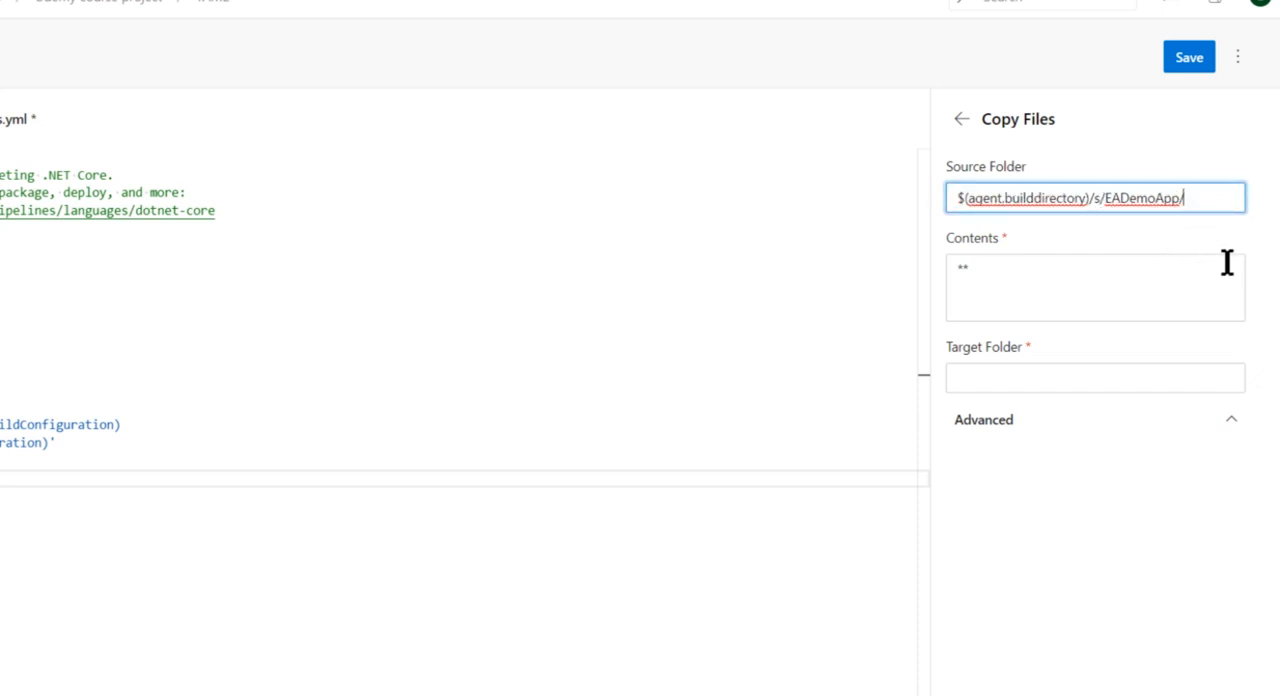
Replace EADemoApp/ in the source folder so the path reads $(agent.builddirectory)/s/bin/Release/netcoreapp2.0
{"action": "key", "text": "Left"}
{"action": "key", "text": "Left"}
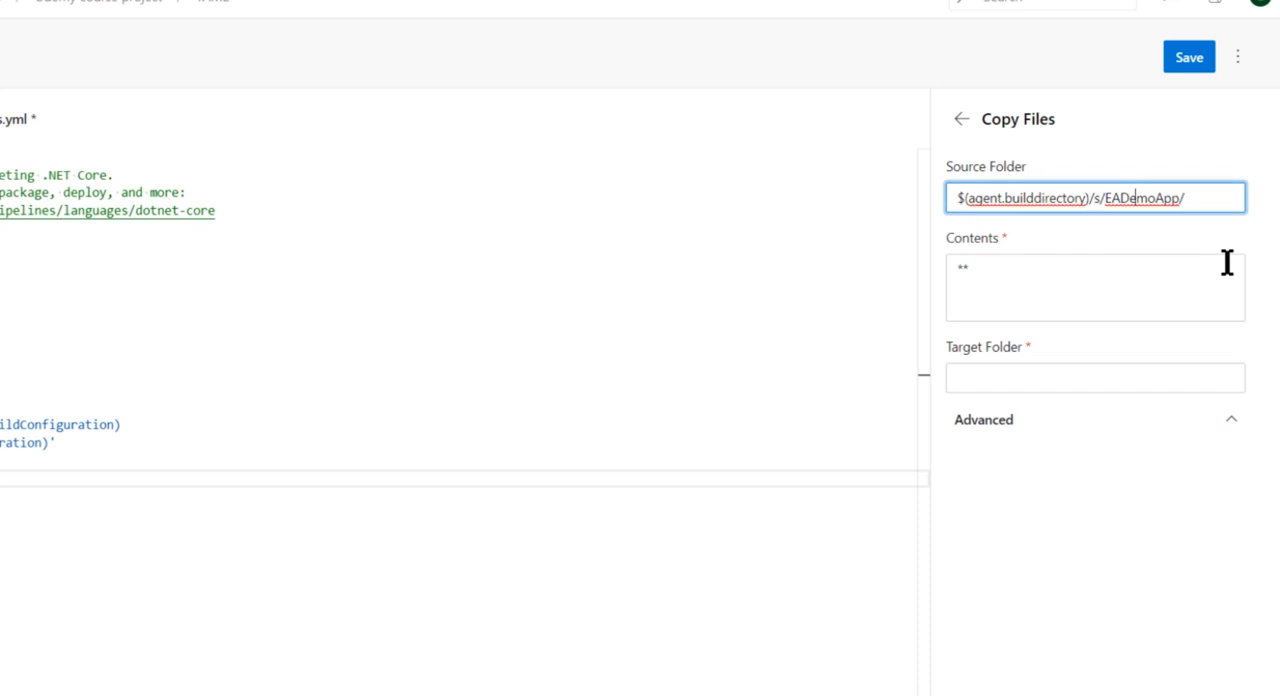
{"action": "key", "text": "Left"}
{"action": "key", "text": "Left"}
{"action": "key", "text": "Left"}
{"action": "key", "text": "Left"}
{"action": "key", "text": "Left"}
{"action": "key", "text": "Left"}
{"action": "key", "text": "Left"}
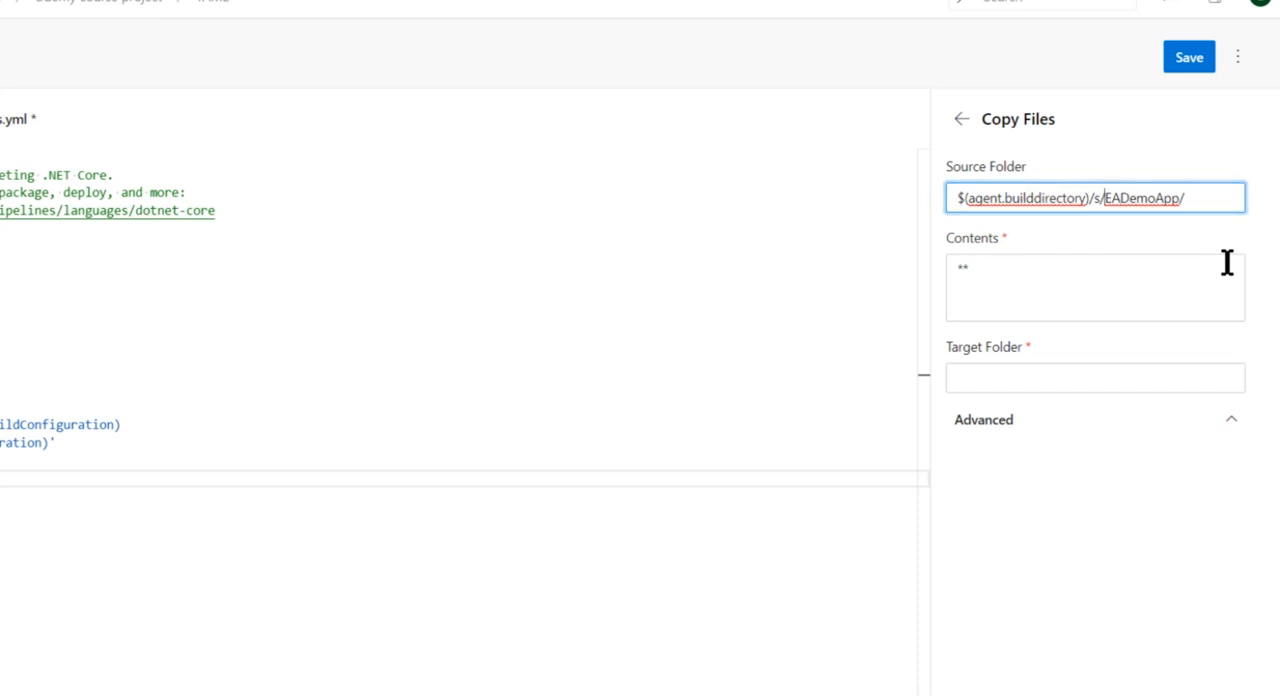
{"action": "key", "text": "shift+End"}
{"action": "type", "text": "bin"}
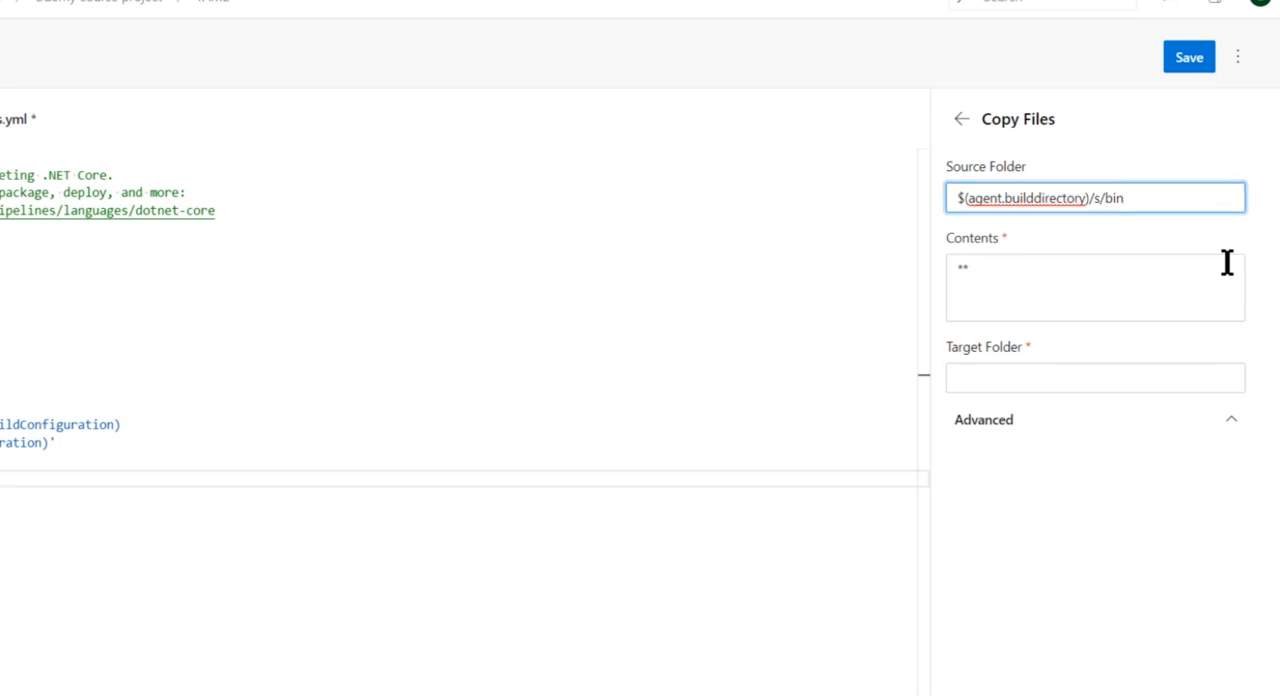
{"action": "type", "text": "ds/Re"}
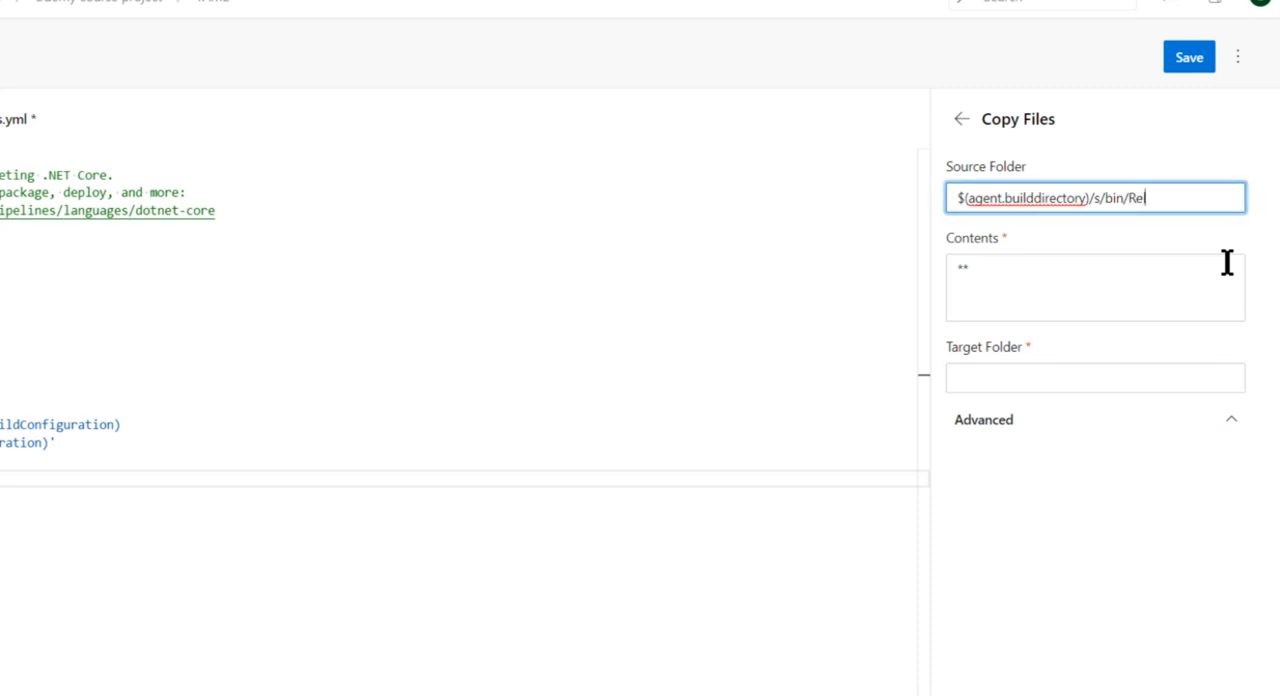
{"action": "type", "text": "lease"}
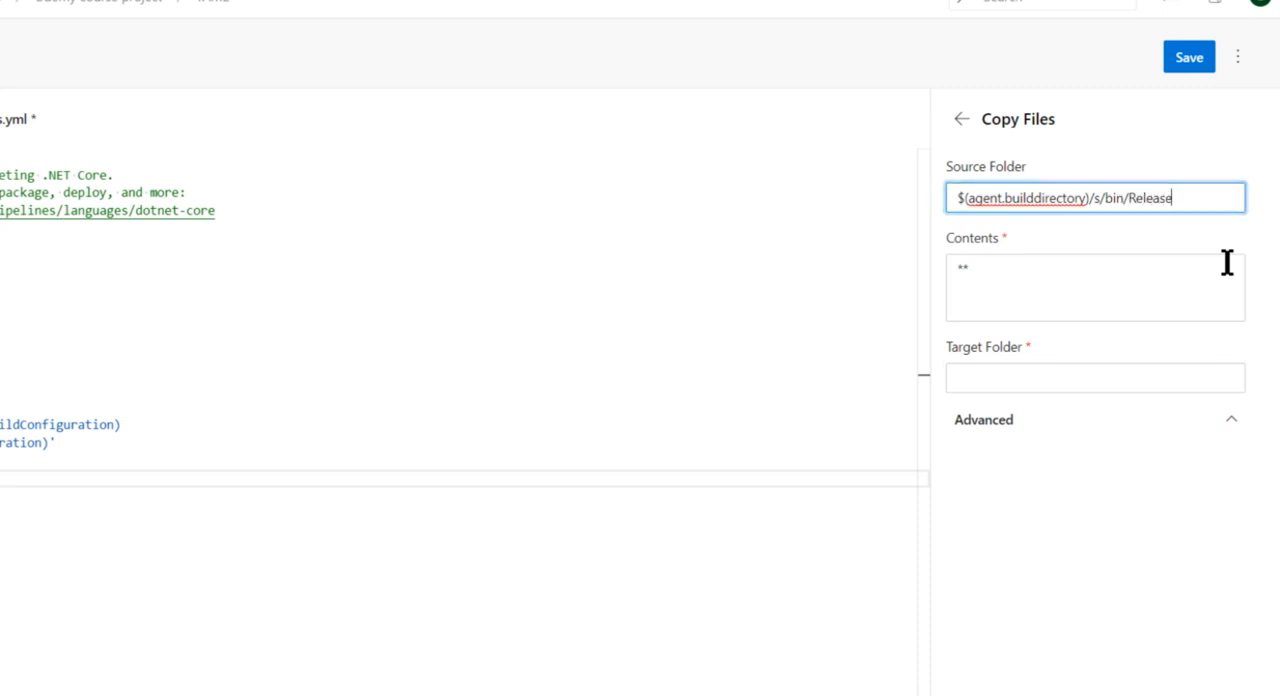
{"action": "type", "text": "/netcorea"}
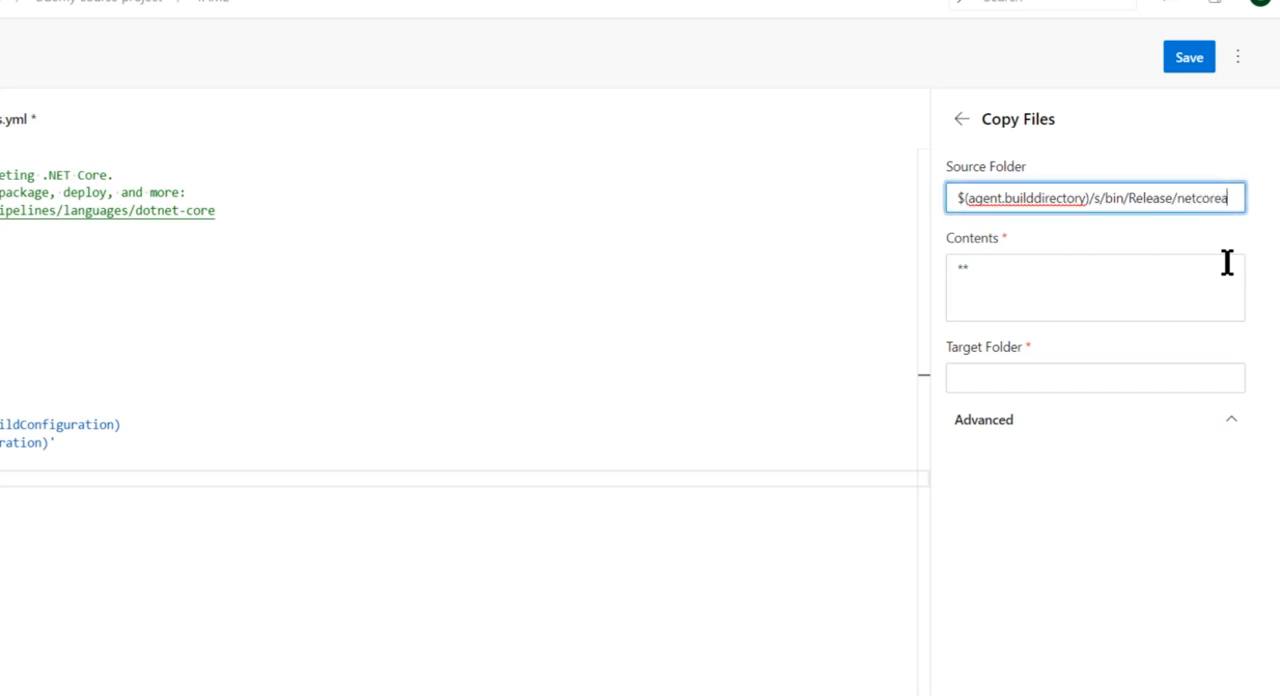
{"action": "type", "text": "pp2."}
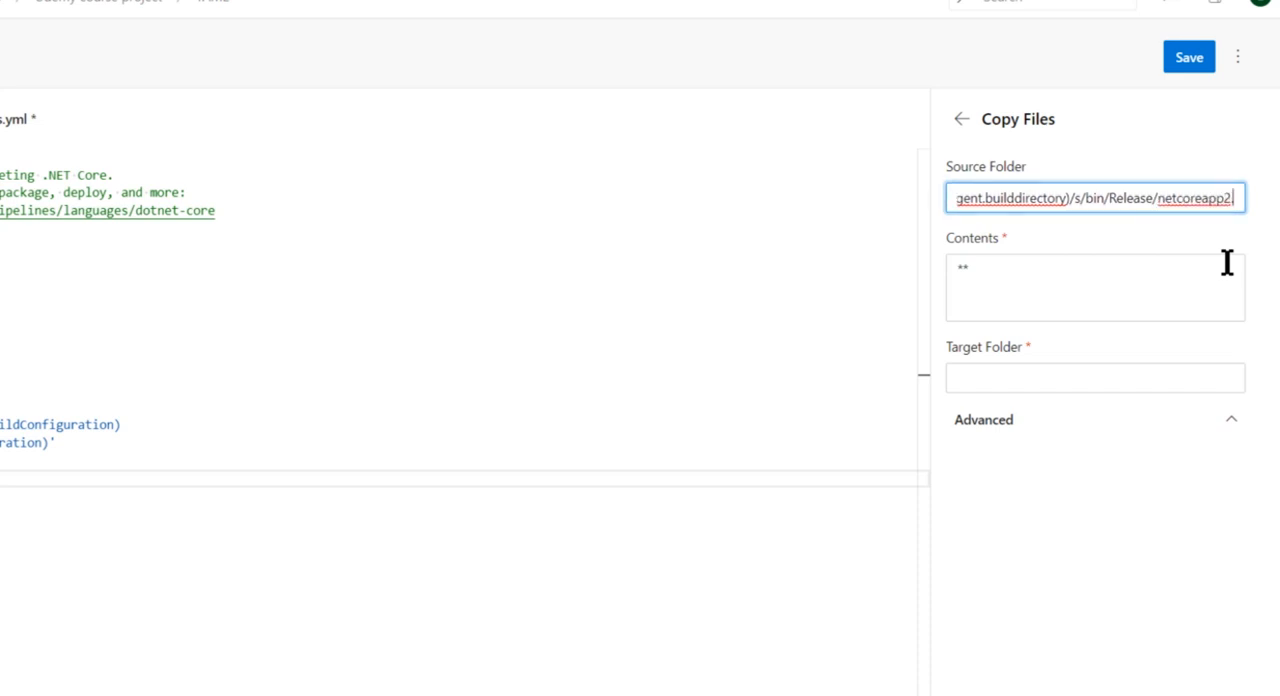
{"action": "type", "text": "1"}
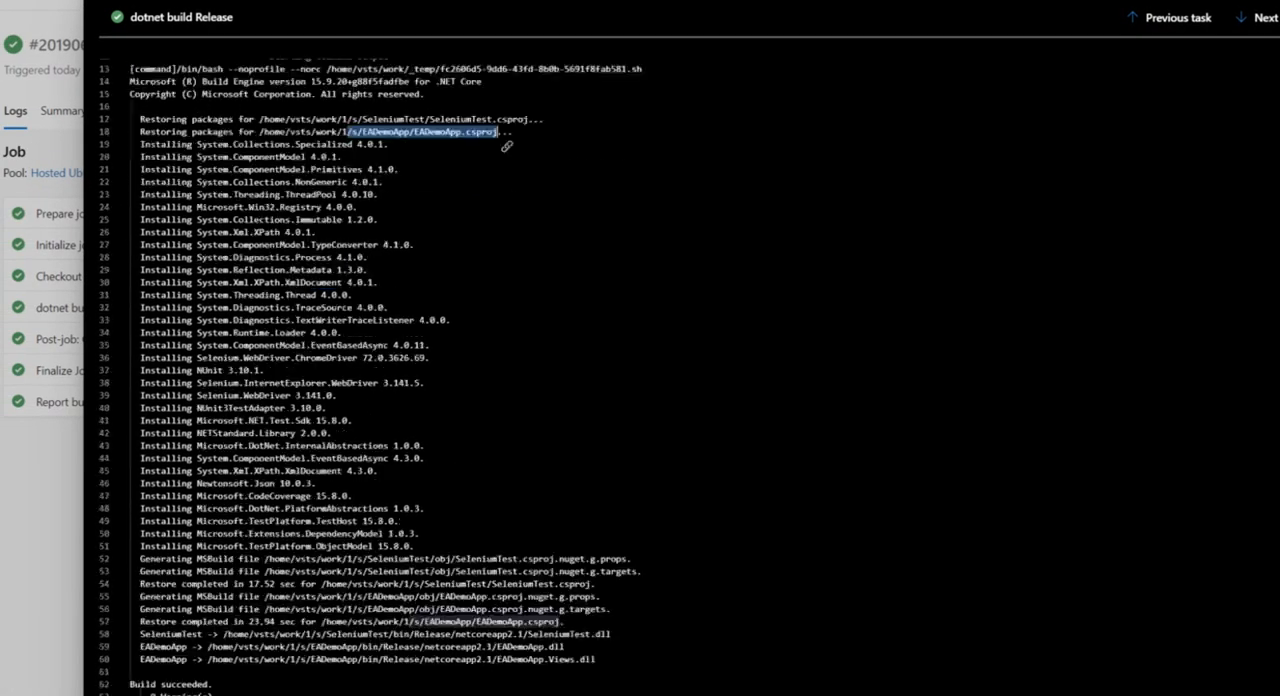
Check the output paths in the dotnet build Release log and change the source folder's last part to netcoreapp2.1
{"action": "scroll", "coordinate": [507, 146], "scroll_direction": "down", "scroll_amount": 1}
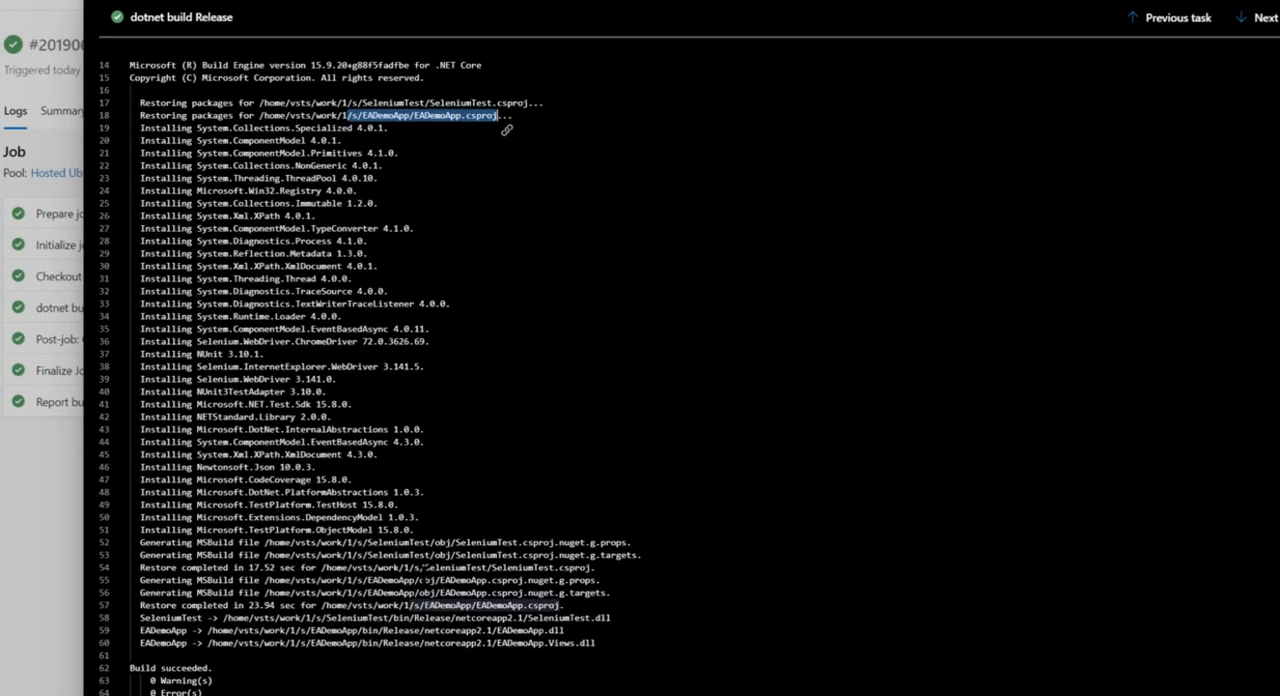
{"action": "left_click_drag", "start_coordinate": [497, 643], "coordinate": [310, 643]}
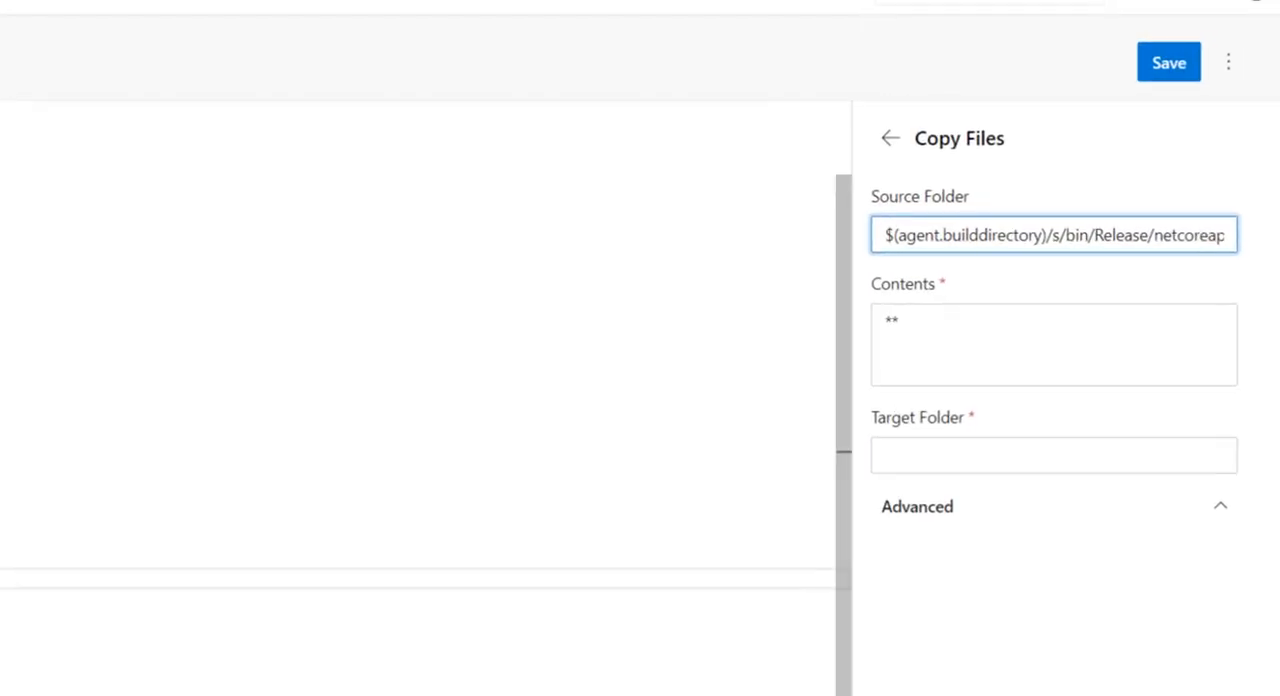
{"action": "left_click_drag", "start_coordinate": [1217, 202], "coordinate": [1275, 202]}
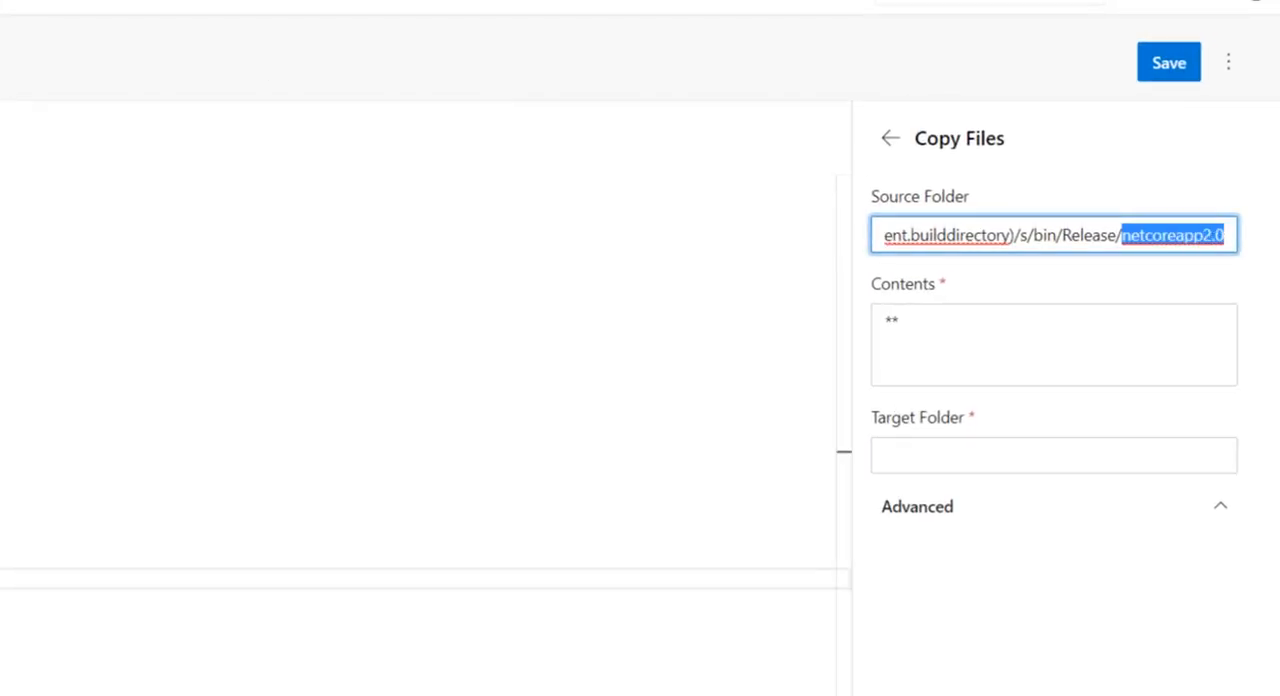
{"action": "left_click", "coordinate": [1215, 241]}
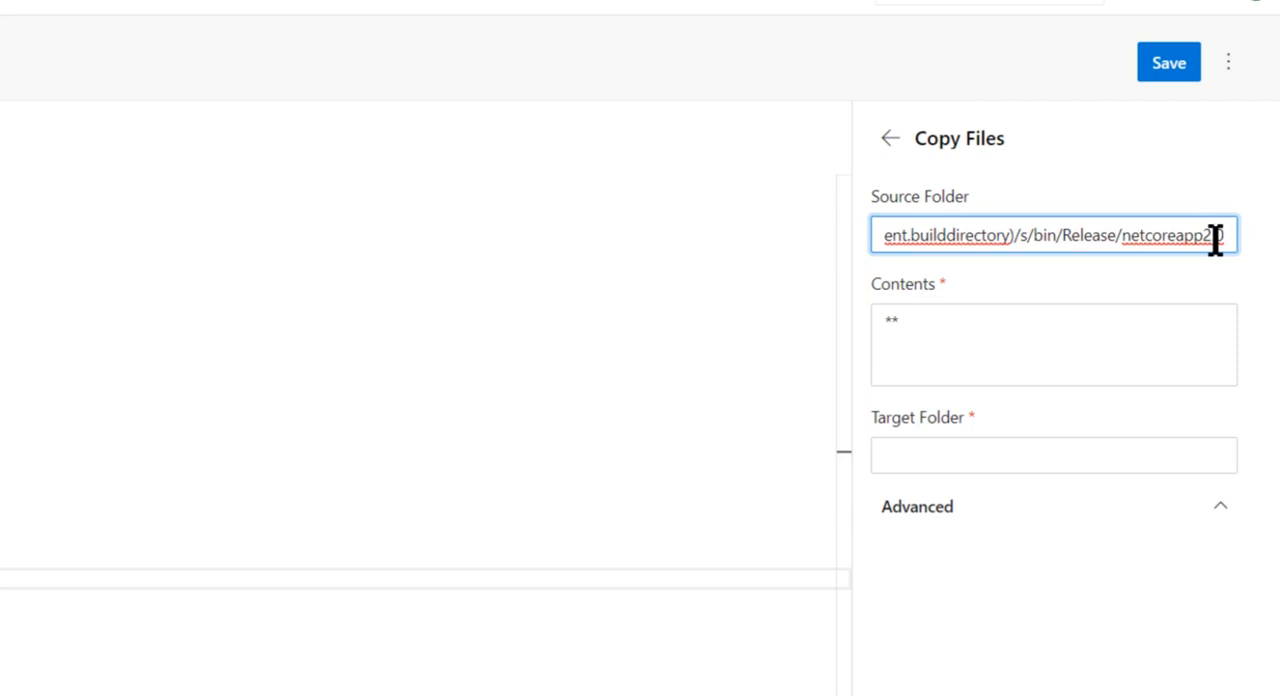
{"action": "key", "text": "BackSpace"}
{"action": "type", "text": "1"}
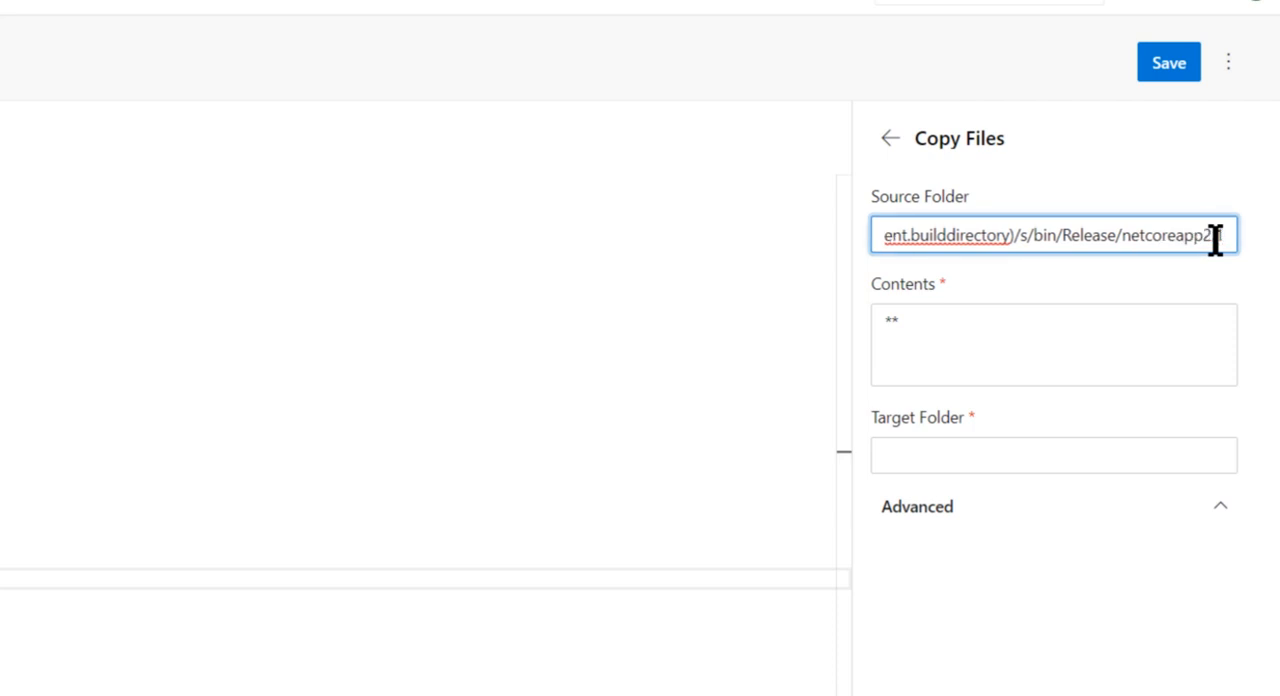
Set the target folder to $(build.artifactstagingdirectory)/appdir and add the Copy Files task to the YAML
{"action": "left_click", "coordinate": [1004, 458]}
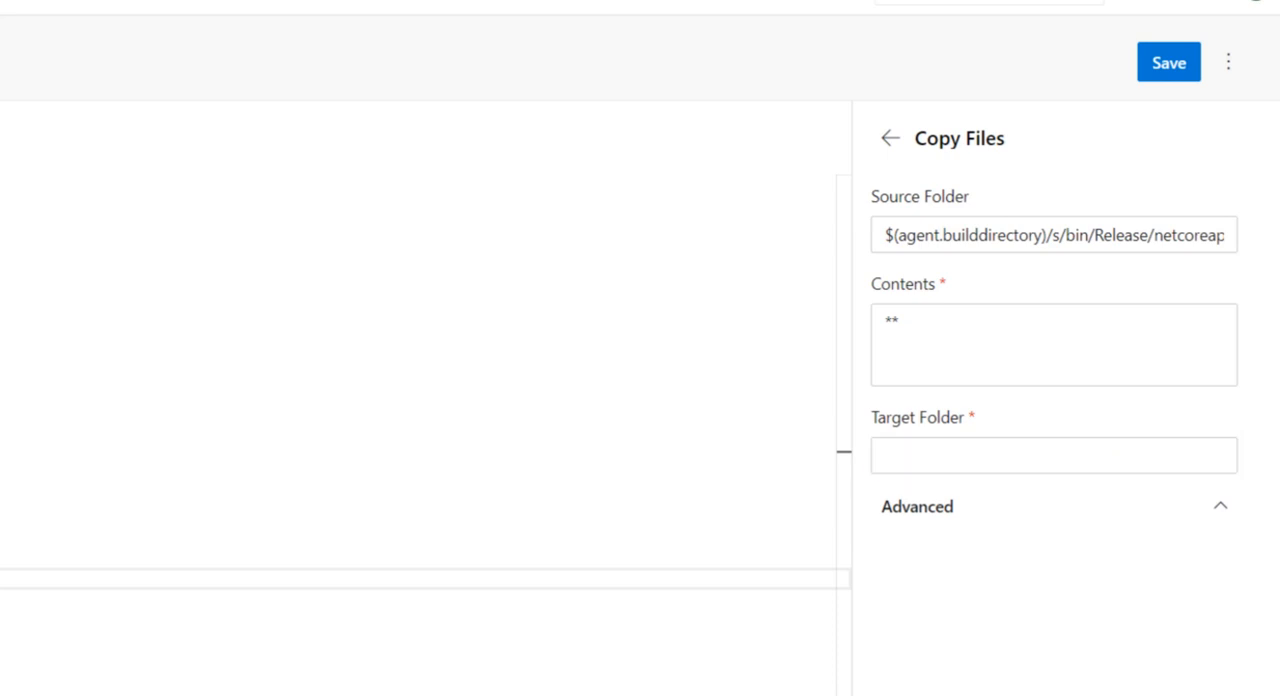
{"action": "left_click", "coordinate": [937, 456]}
{"action": "type", "text": "$(build.artifactstagingdirectory)"}
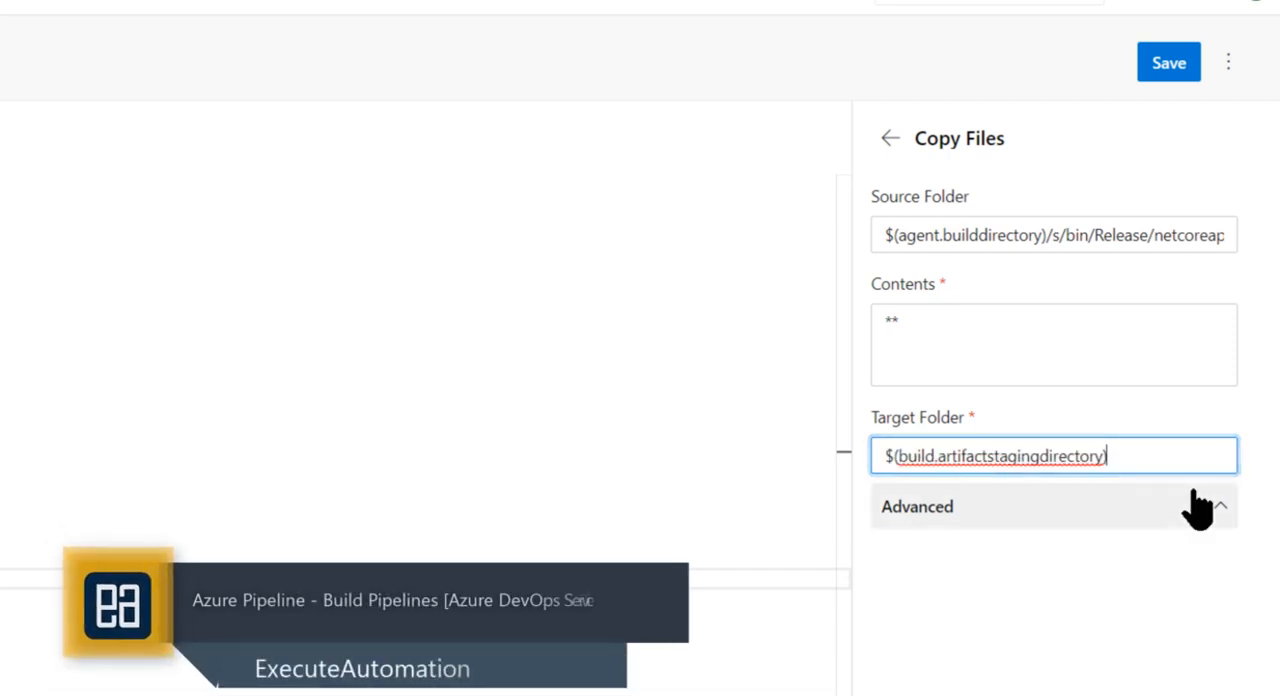
{"action": "type", "text": "/"}
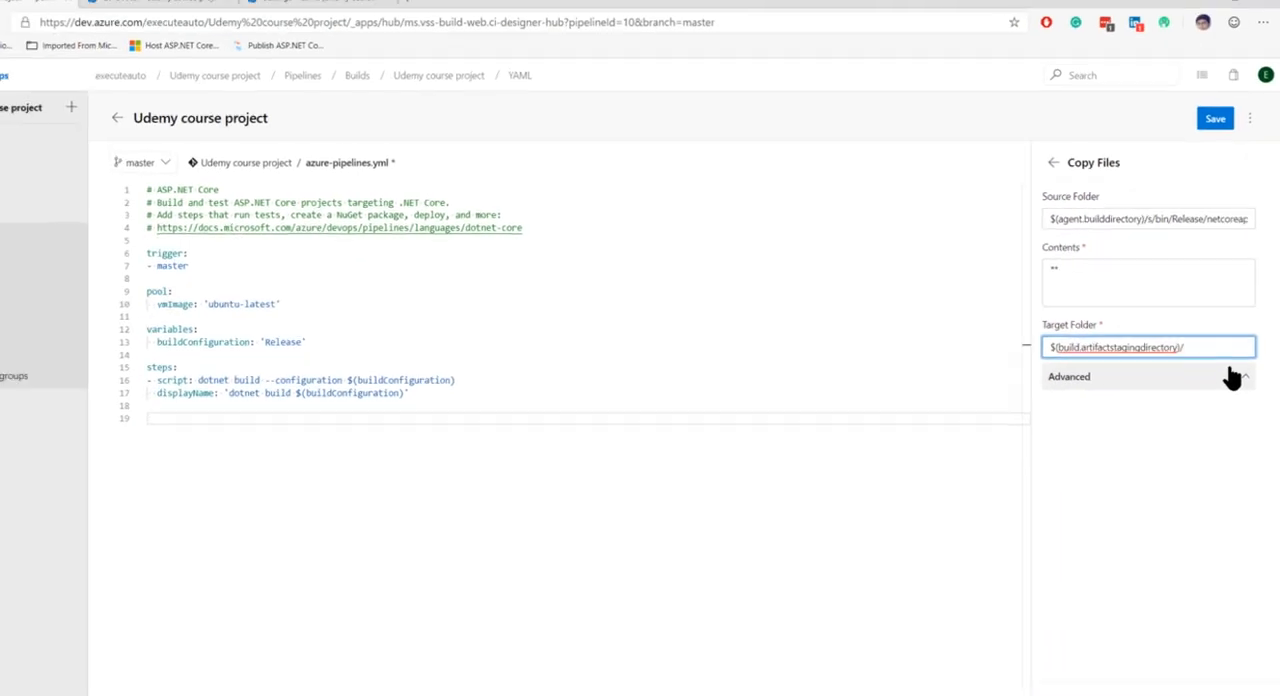
{"action": "type", "text": "appdire"}
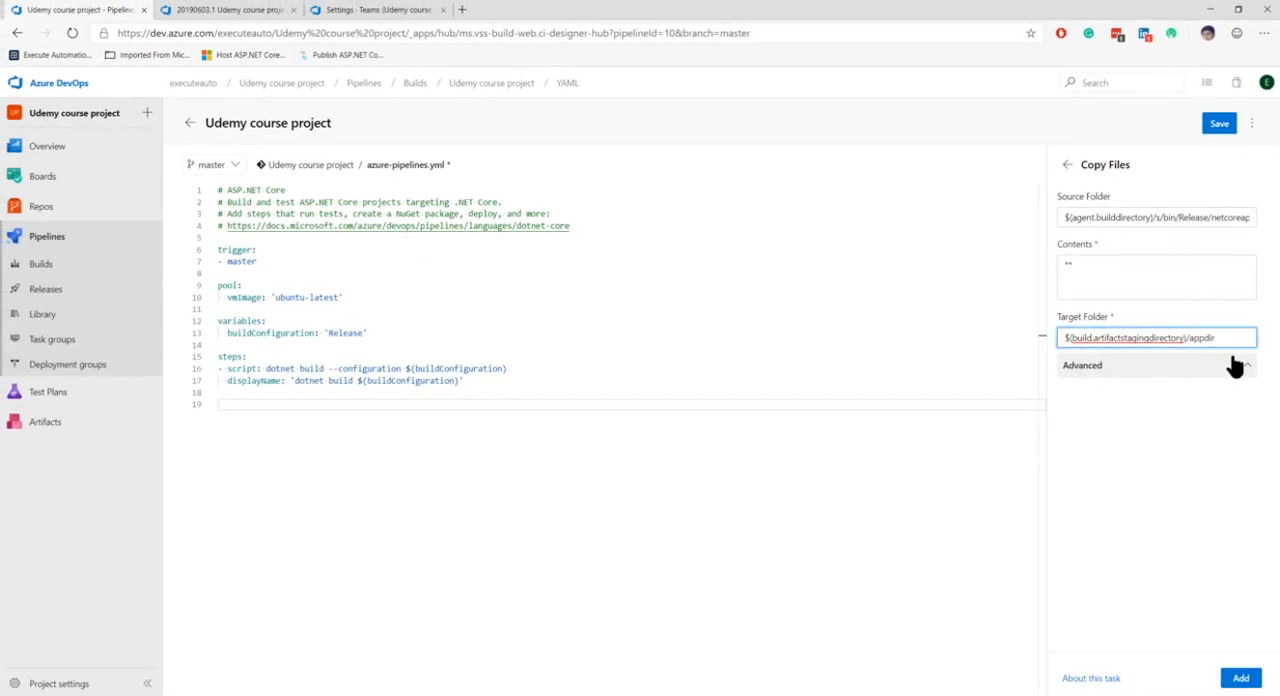
{"action": "left_click", "coordinate": [1240, 678]}
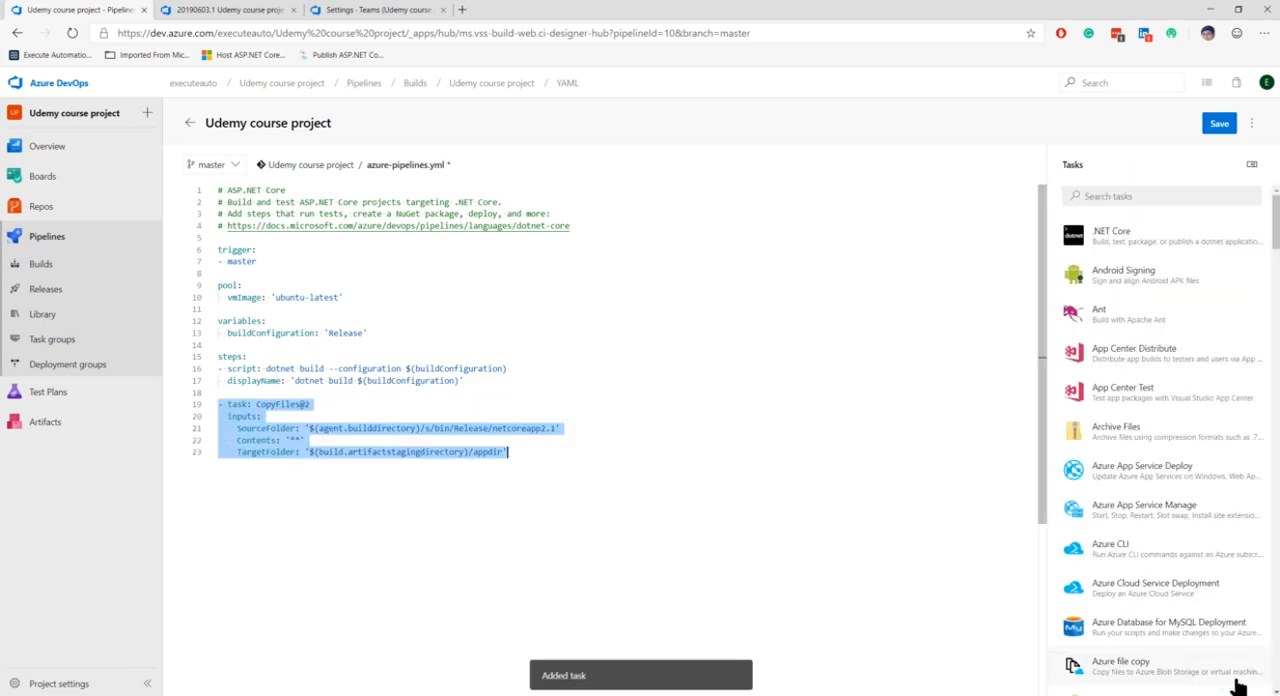
Review the CopyFiles@2 task block and its inputs below the dotnet build script in azure-pipelines.yml
{"action": "left_click_drag", "start_coordinate": [229, 392], "coordinate": [510, 466]}
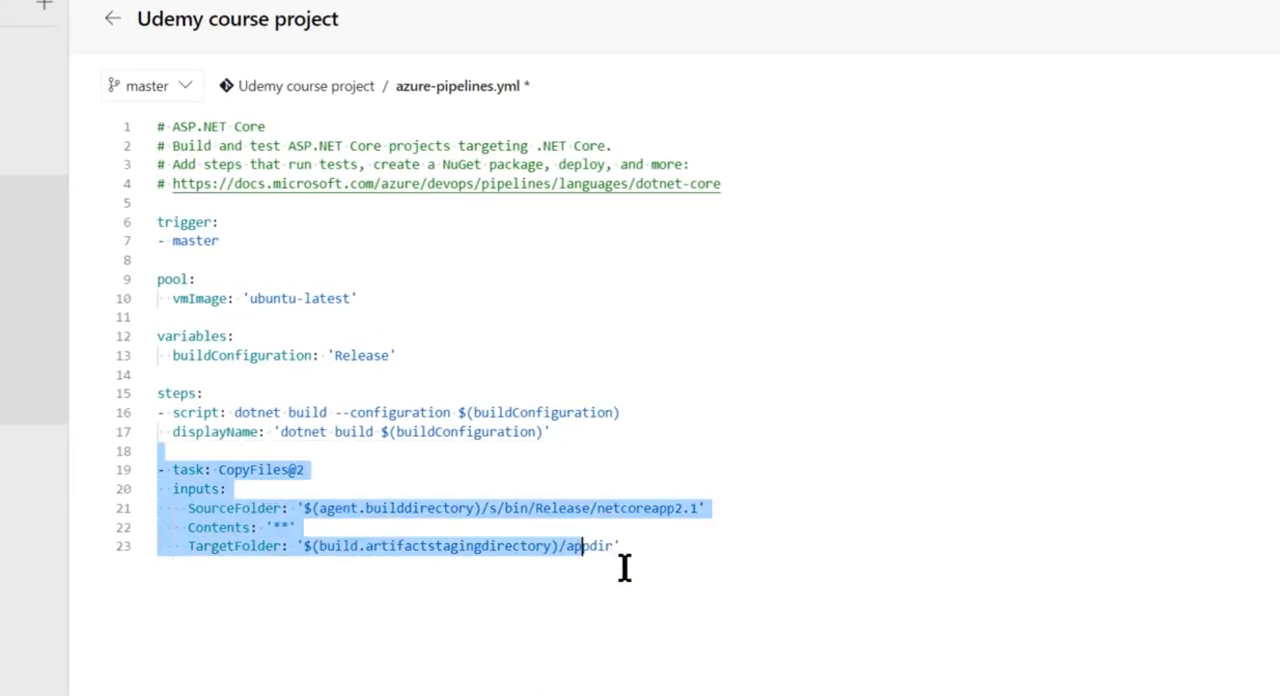
{"action": "left_click", "coordinate": [661, 557]}
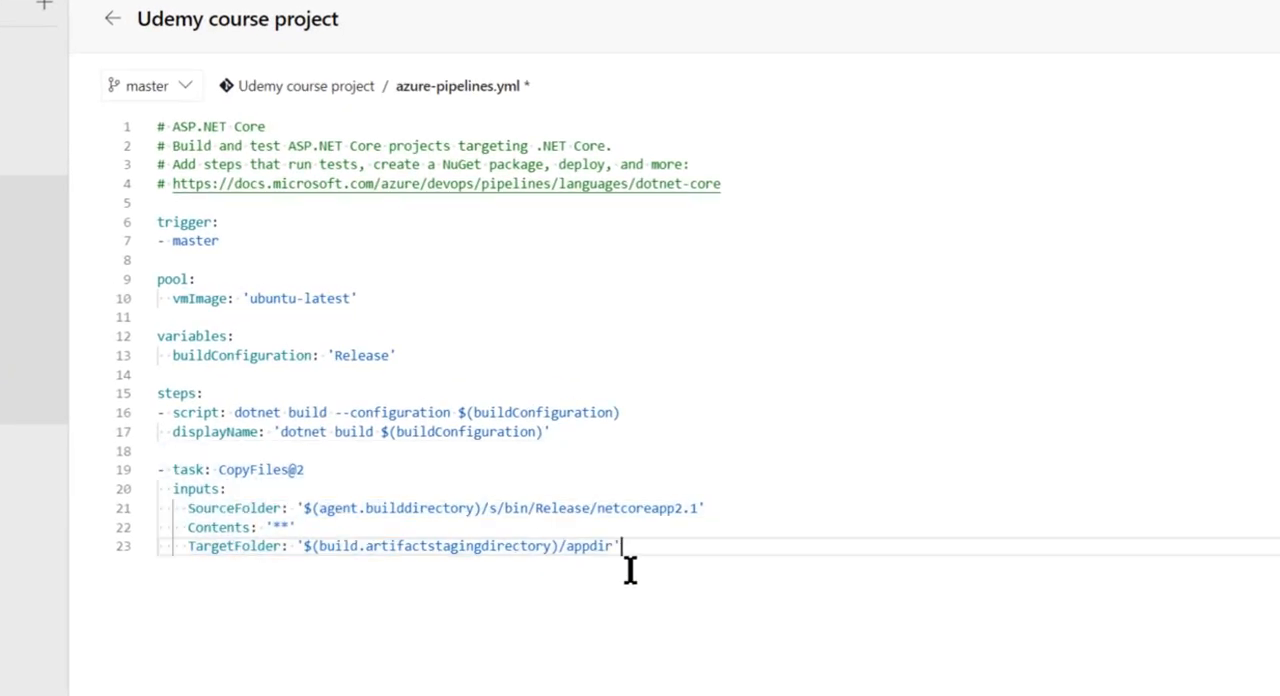
{"action": "left_click_drag", "start_coordinate": [232, 470], "coordinate": [645, 552]}
{"action": "left_click", "coordinate": [650, 552]}
{"action": "left_click", "coordinate": [530, 470]}
{"action": "left_click", "coordinate": [510, 451]}
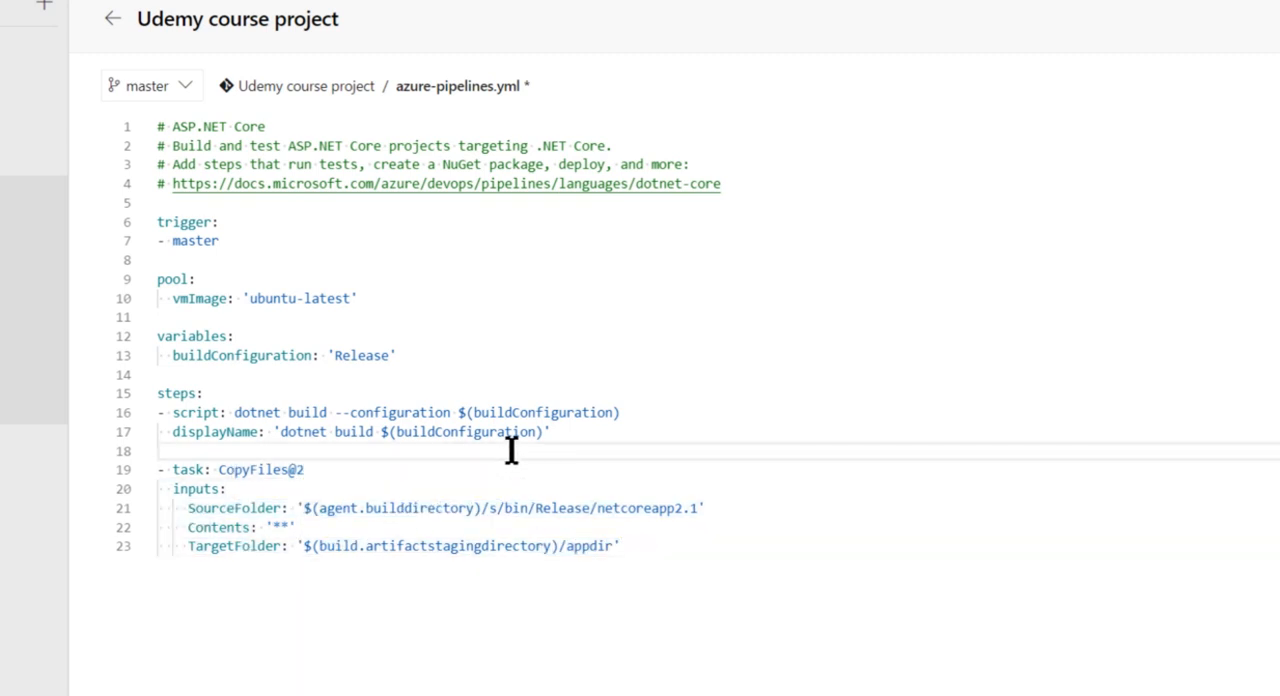